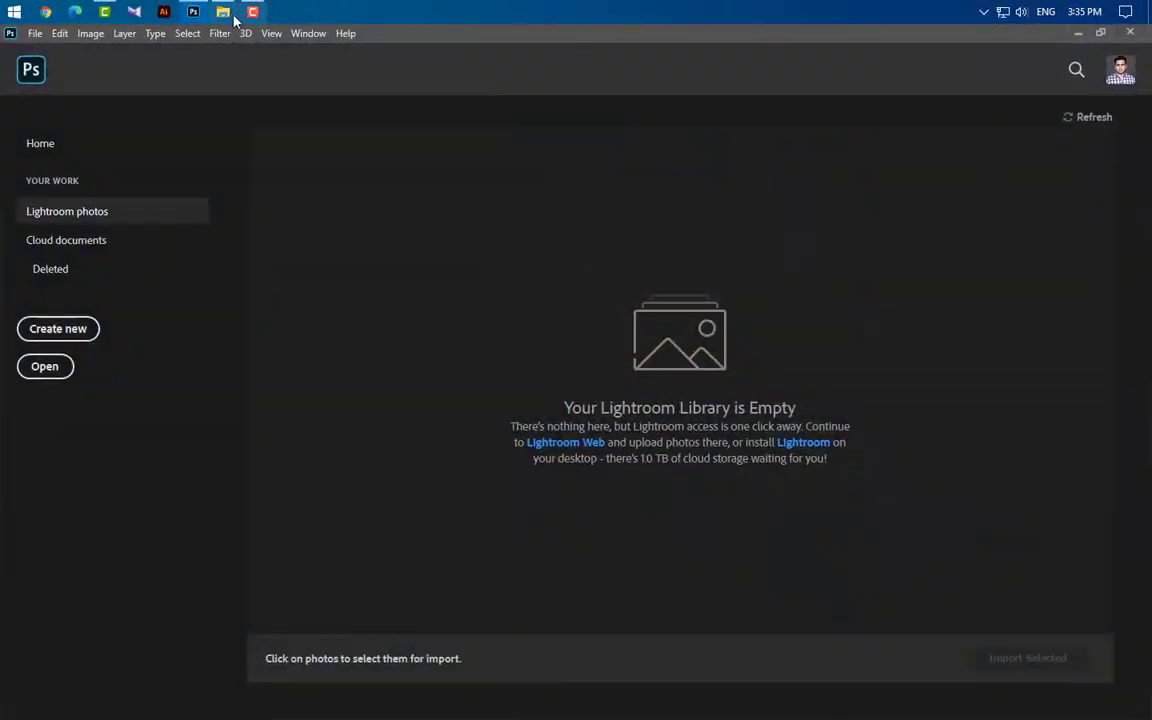
- Open the Office Background image in Photoshop and draw a rectangle shape about 2058 × 1551 px covering the whole canvas
{"action": "left_click", "coordinate": [223, 11]}
{"action": "left_click_drag", "start_coordinate": [270, 150], "coordinate": [613, 526]}
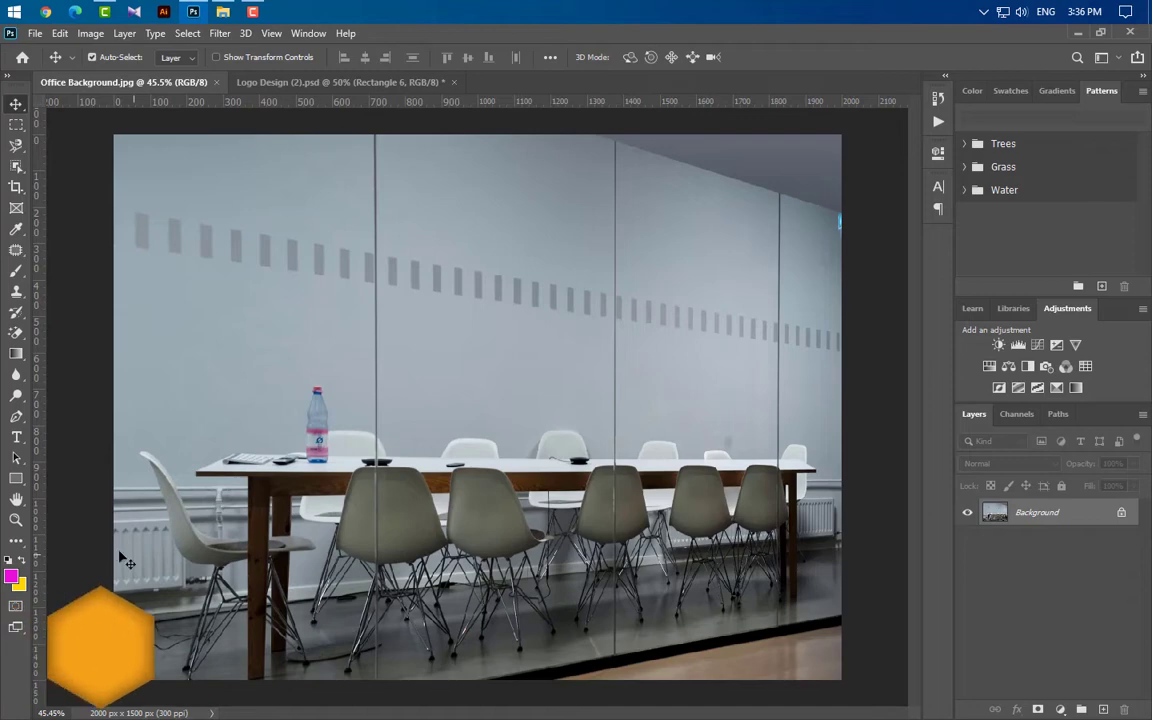
{"action": "left_click", "coordinate": [16, 478]}
{"action": "left_click_drag", "start_coordinate": [101, 126], "coordinate": [850, 688]}
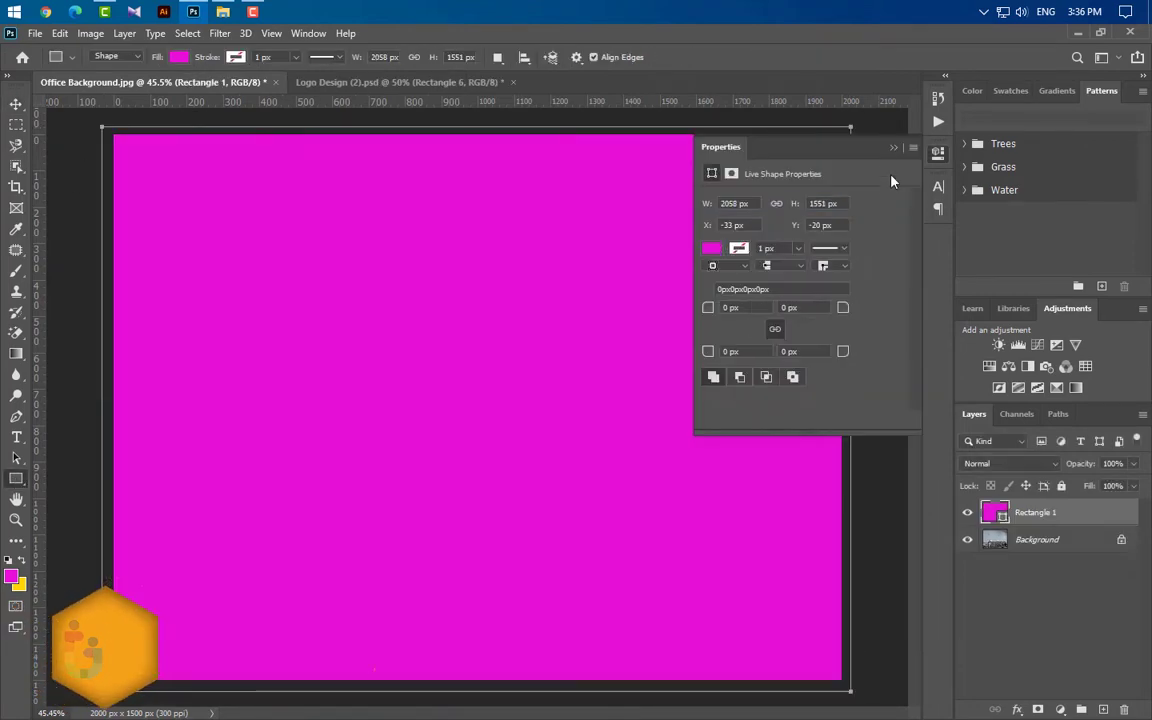
{"action": "left_click", "coordinate": [893, 148]}
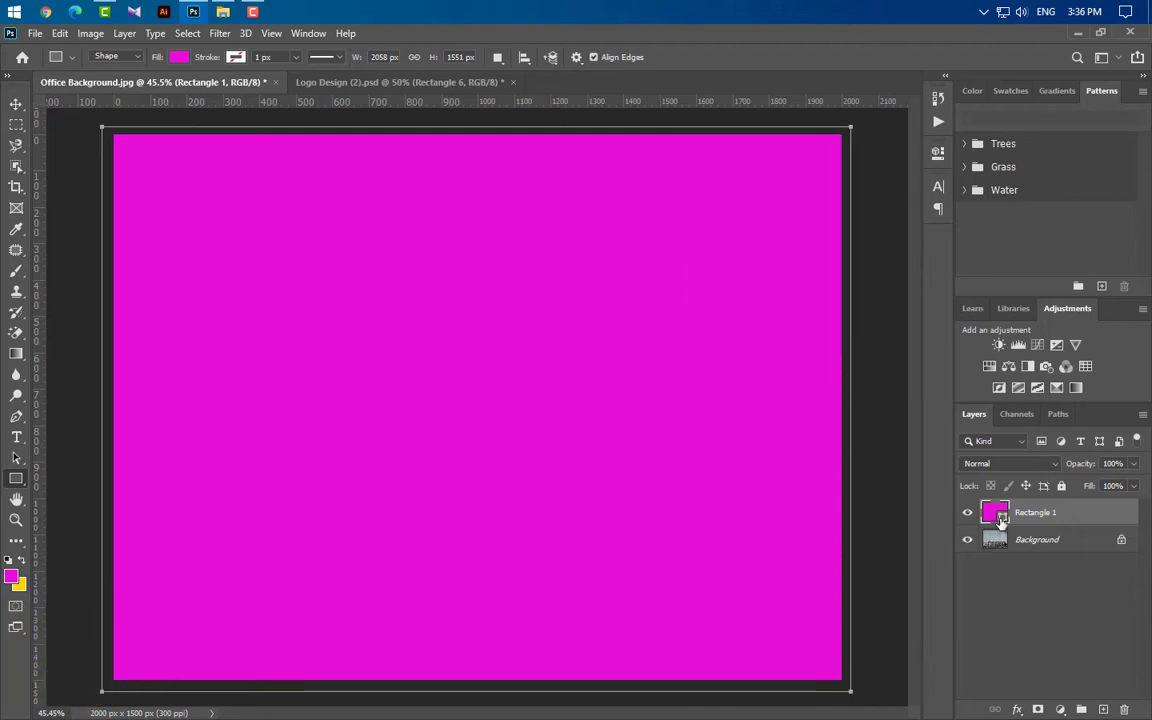
- Fill the Rectangle 1 layer with white (ffffff) and set its opacity to 25%
{"action": "double_click", "coordinate": [997, 513]}
{"action": "left_click_drag", "start_coordinate": [805, 504], "coordinate": [576, 357]}
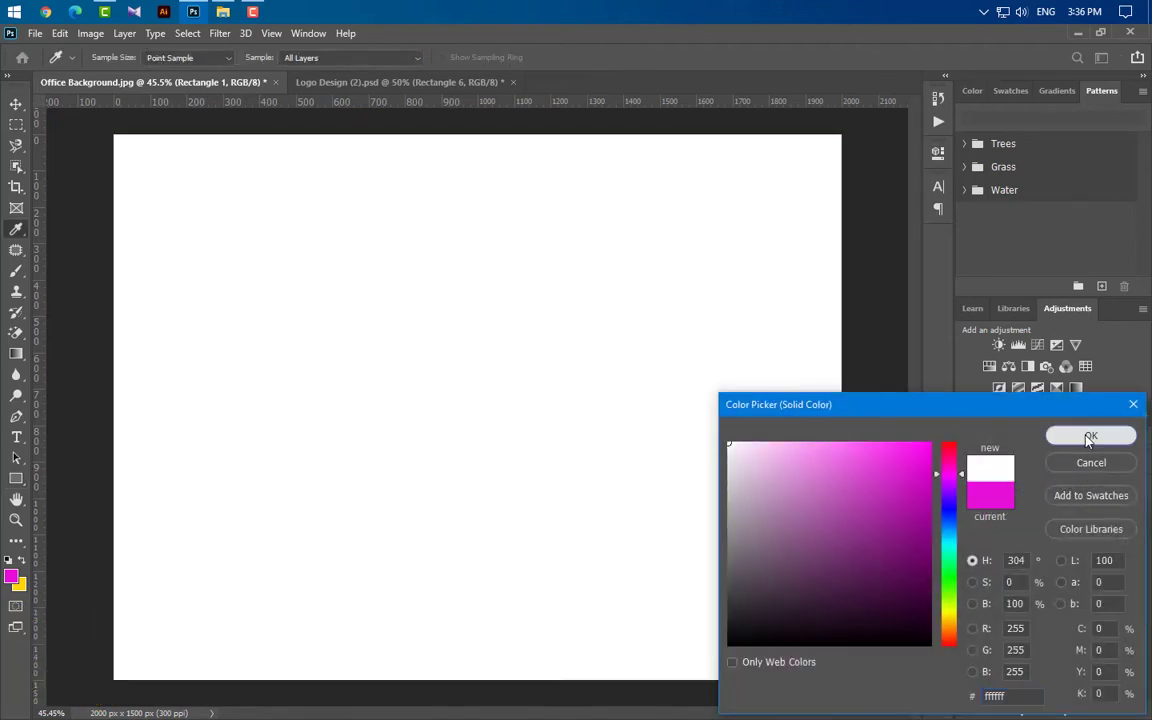
{"action": "left_click", "coordinate": [1091, 435]}
{"action": "left_click", "coordinate": [1115, 464]}
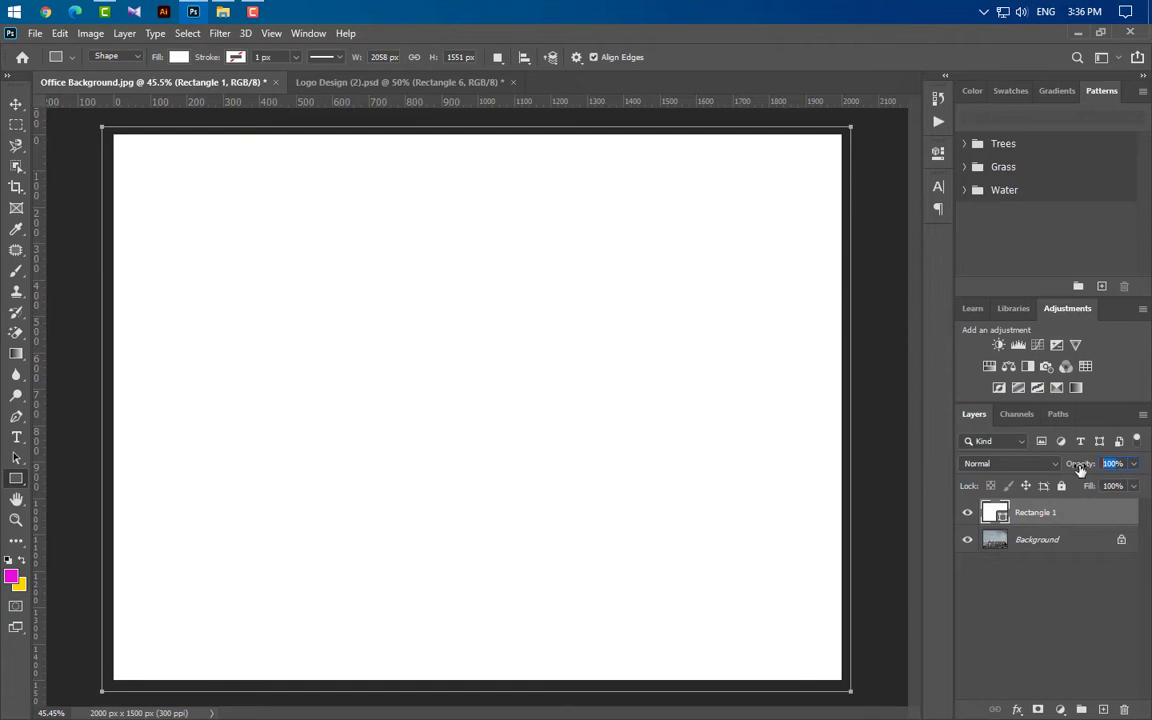
{"action": "type", "text": "25"}
{"action": "key", "text": "Return"}
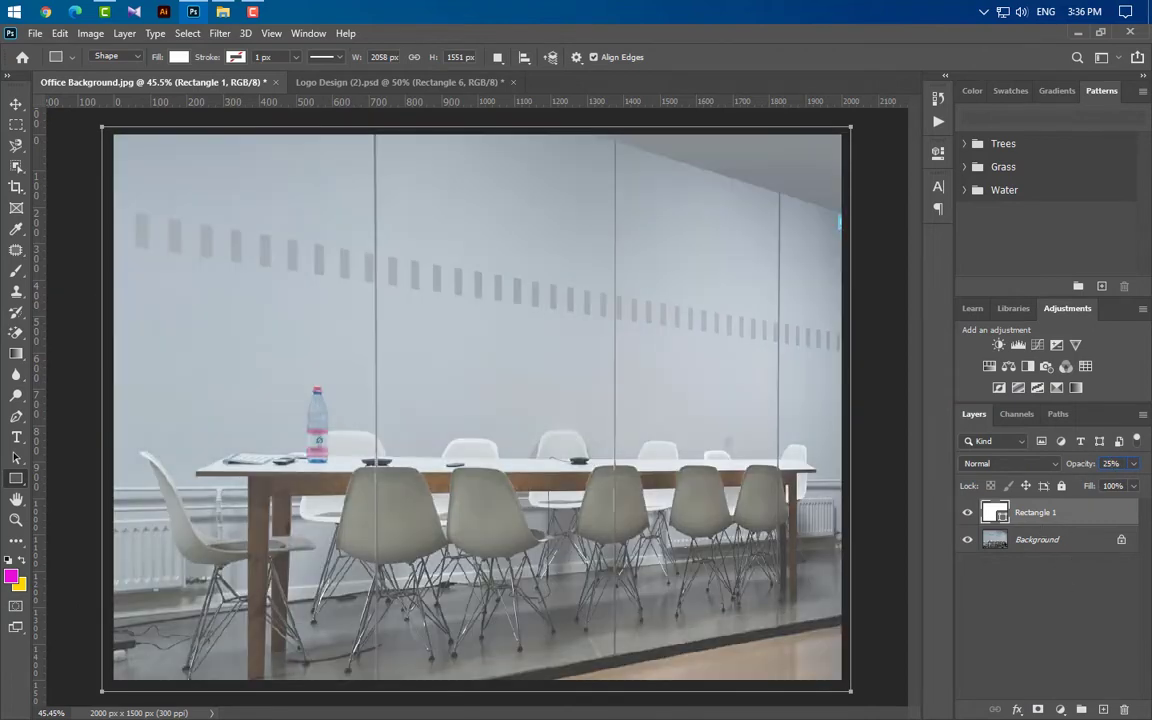
{"action": "left_click", "coordinate": [16, 103]}
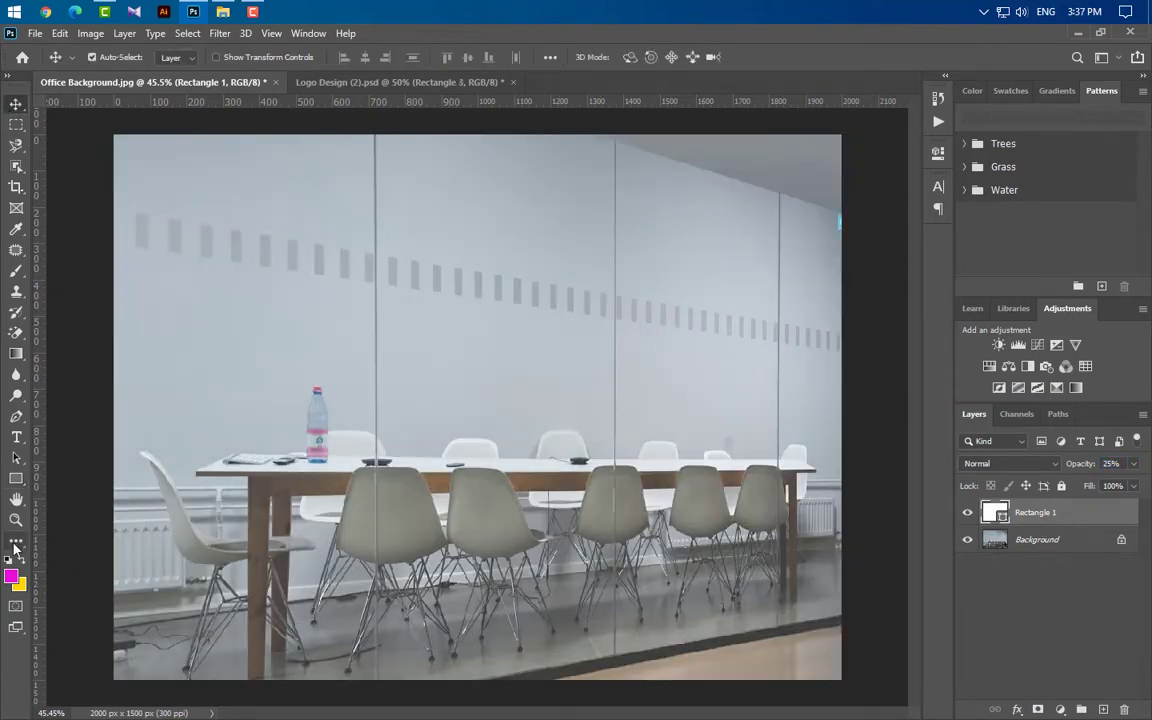
- Draw a second rectangle shape about 2115 × 1607 px over the entire canvas
{"action": "left_click", "coordinate": [16, 478]}
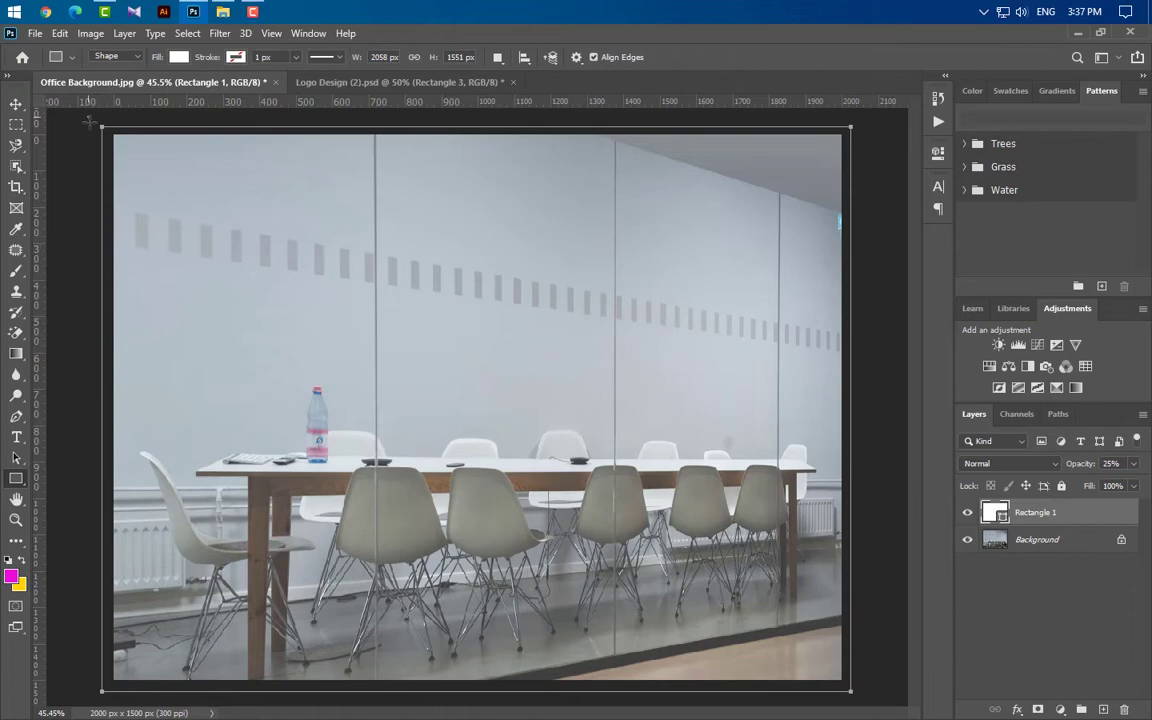
{"action": "left_click_drag", "start_coordinate": [88, 121], "coordinate": [857, 697]}
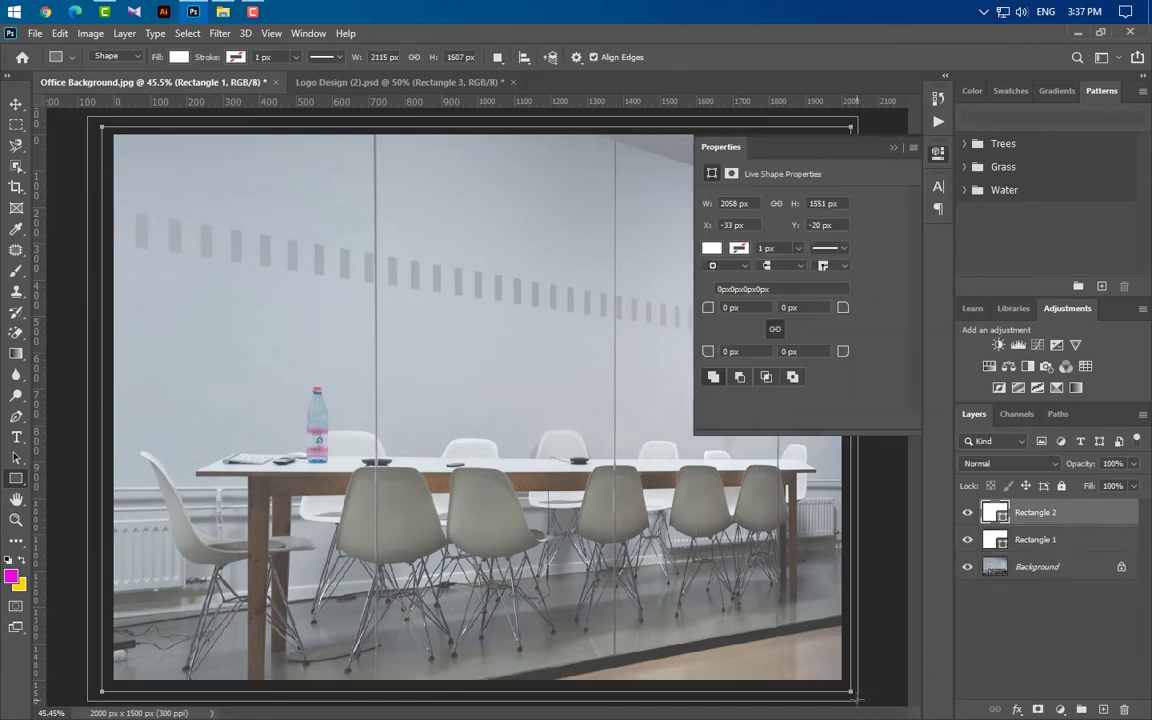
{"action": "left_click", "coordinate": [894, 150]}
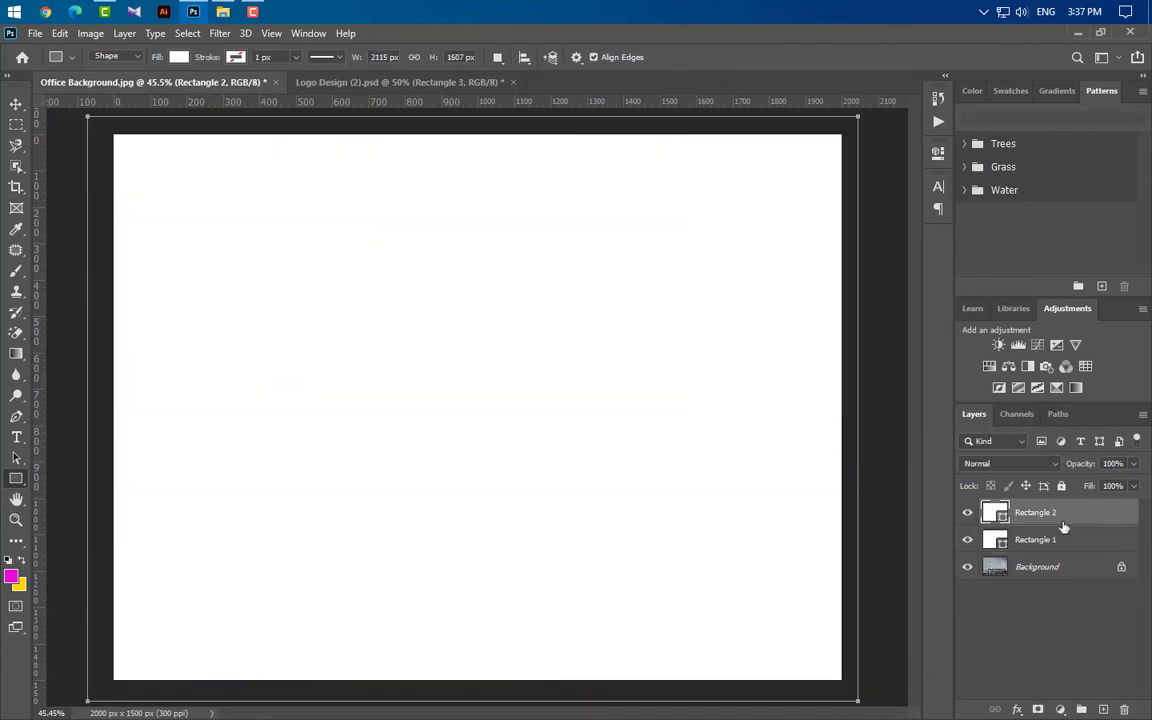
- Fill the Rectangle 2 layer with colour 121212 and set its blend mode to Hard Light
{"action": "double_click", "coordinate": [996, 514]}
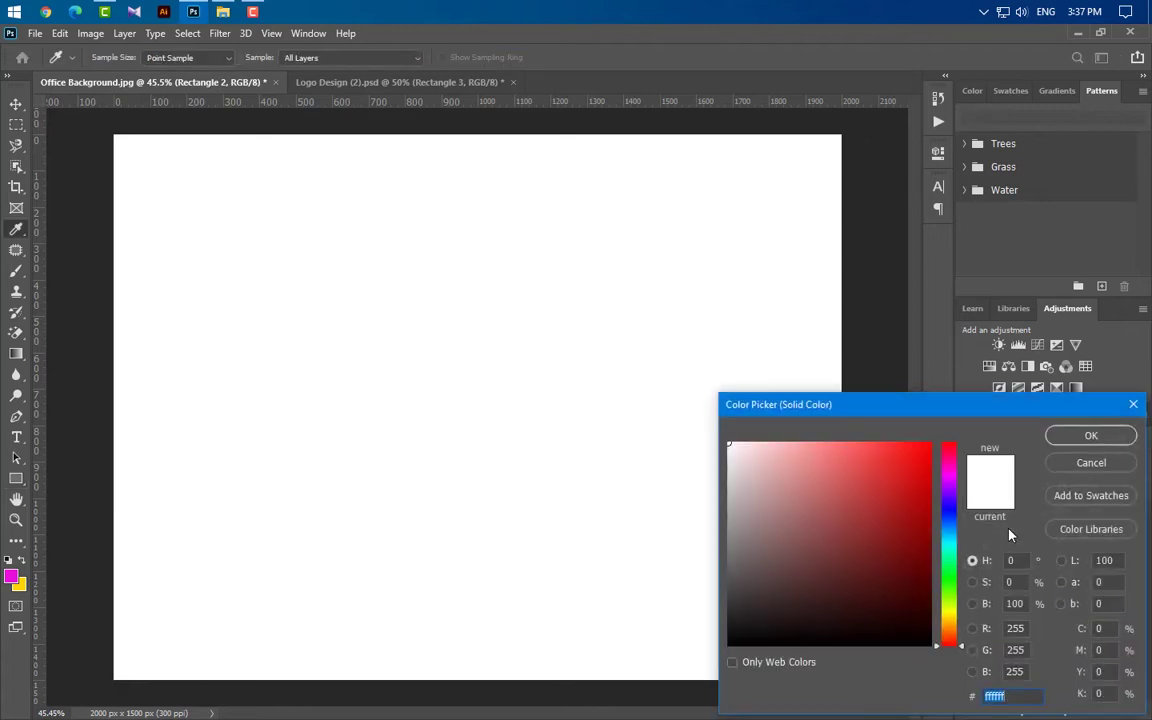
{"action": "type", "text": "121212"}
{"action": "left_click", "coordinate": [1091, 436]}
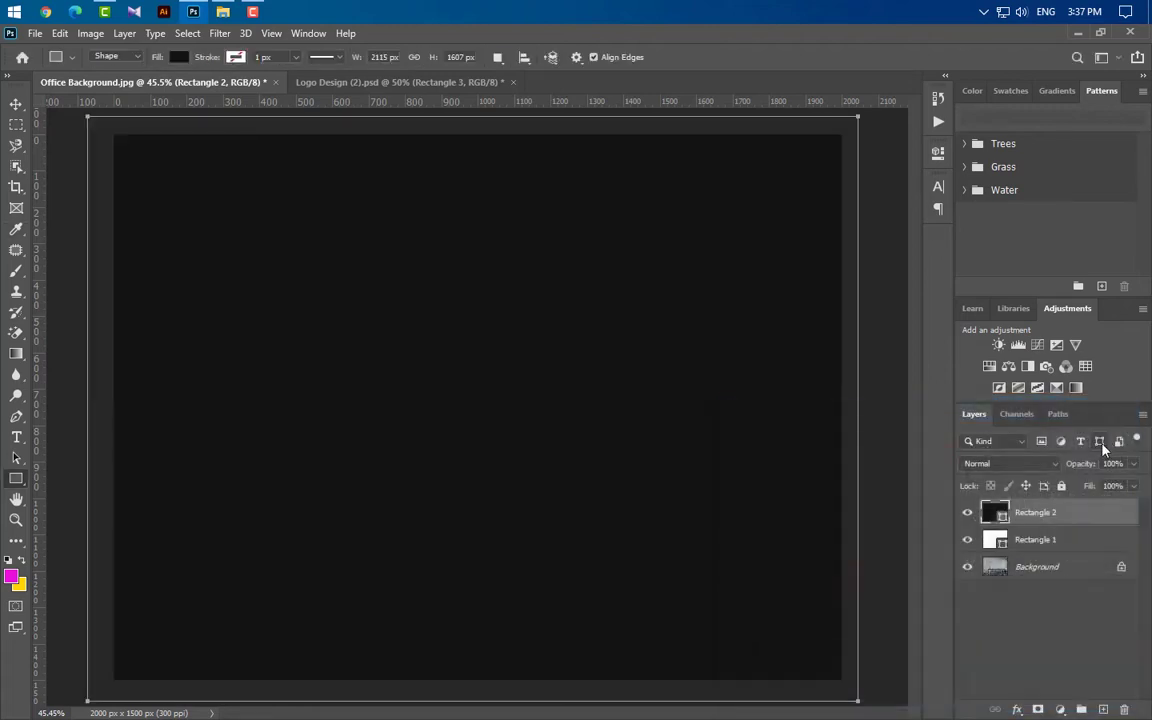
{"action": "left_click", "coordinate": [1031, 471]}
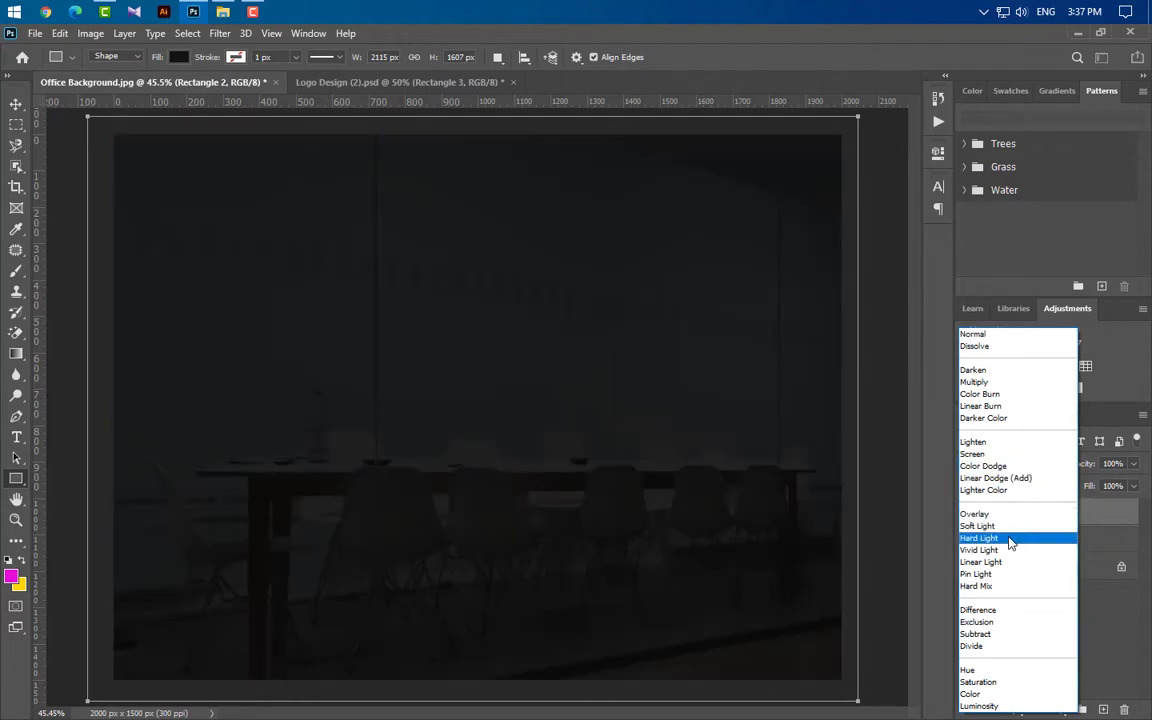
{"action": "left_click", "coordinate": [1010, 542]}
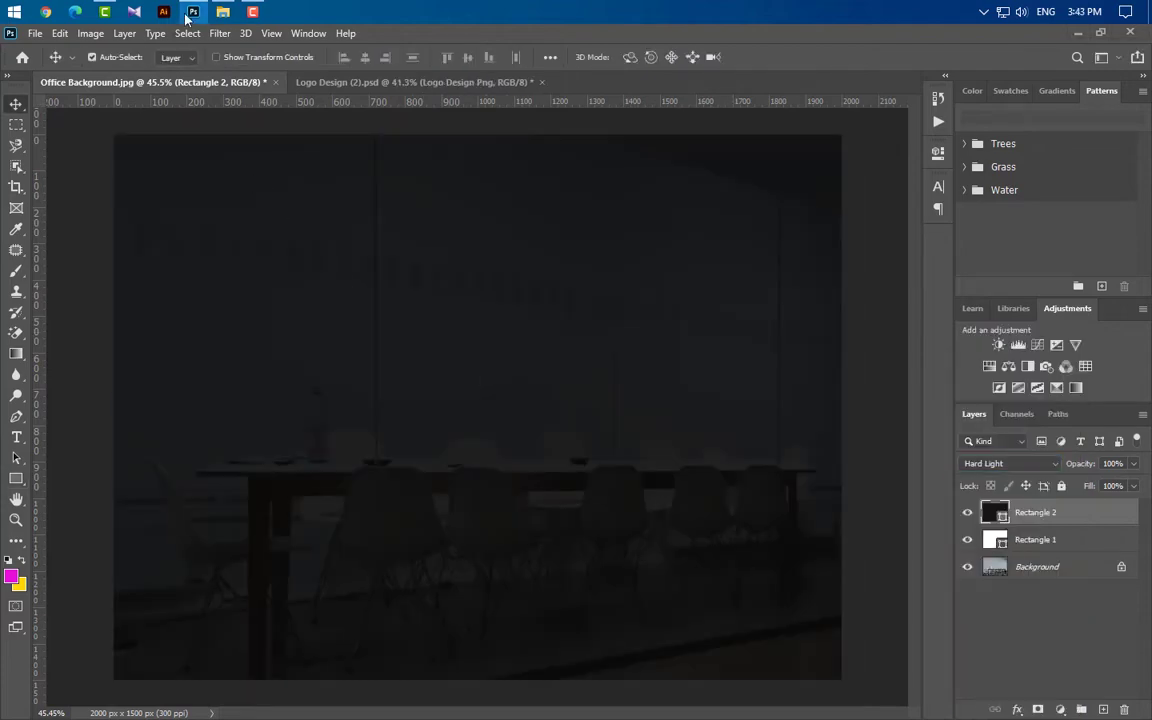
- Place the Logo Design Png file in the middle of the office image and convert its layer to a smart object
{"action": "left_click", "coordinate": [188, 15]}
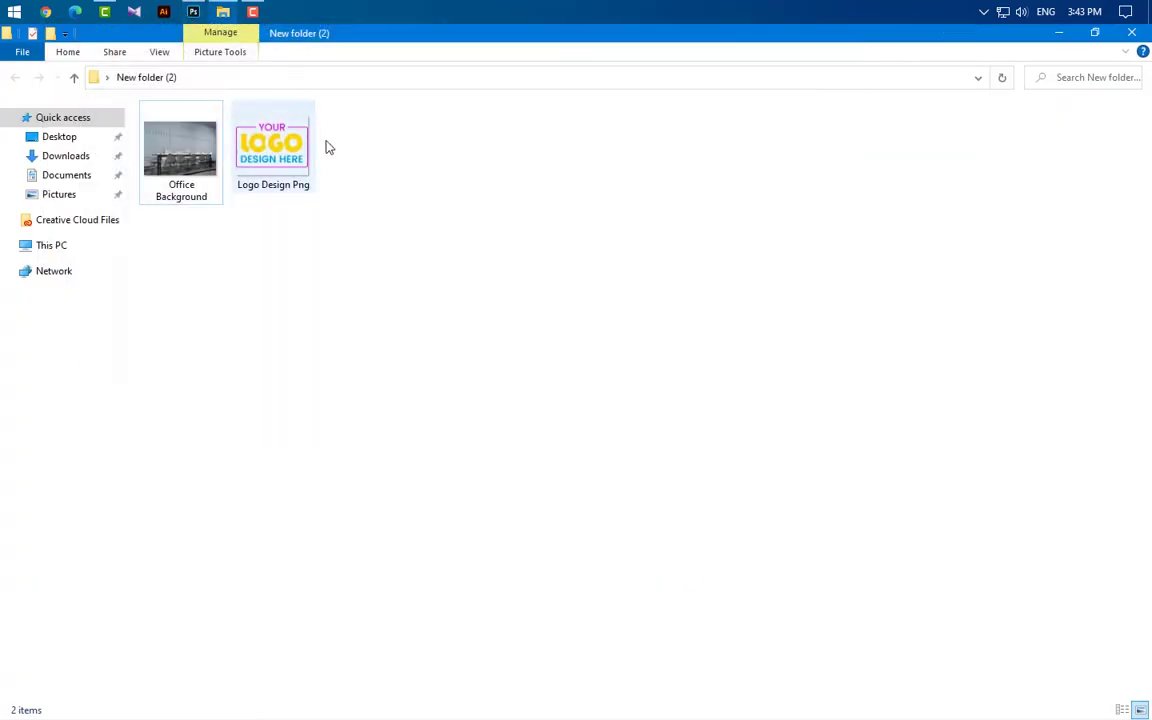
{"action": "left_click_drag", "start_coordinate": [273, 148], "coordinate": [527, 535]}
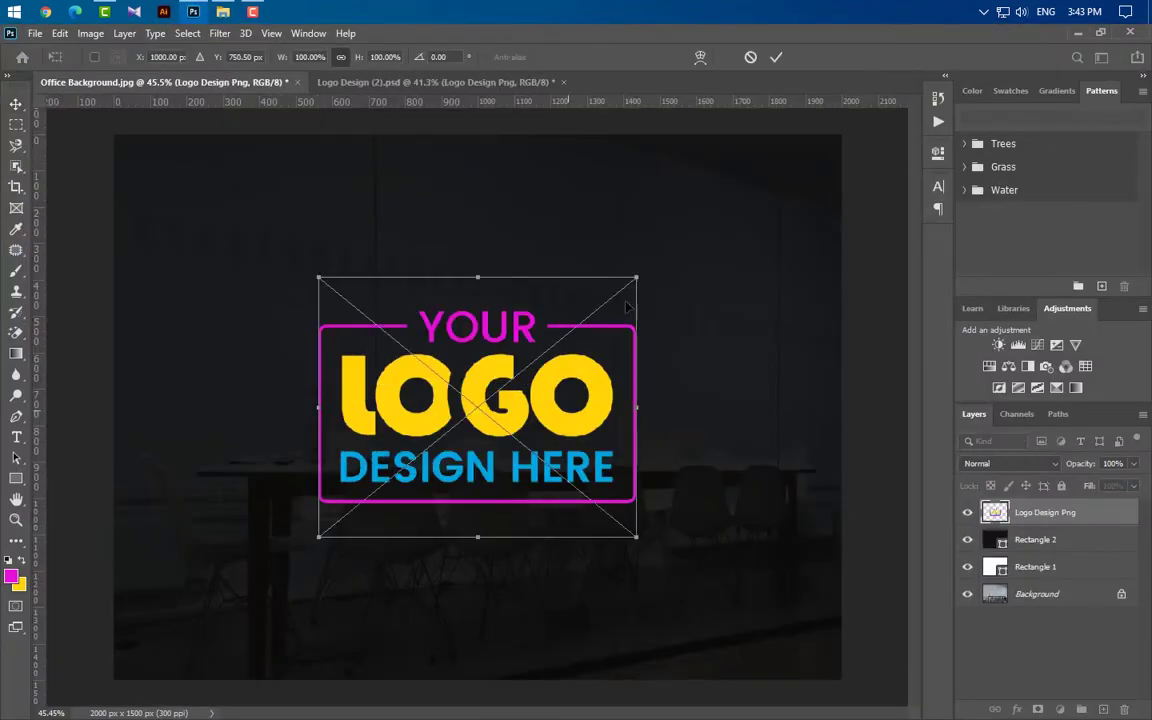
{"action": "left_click", "coordinate": [776, 57]}
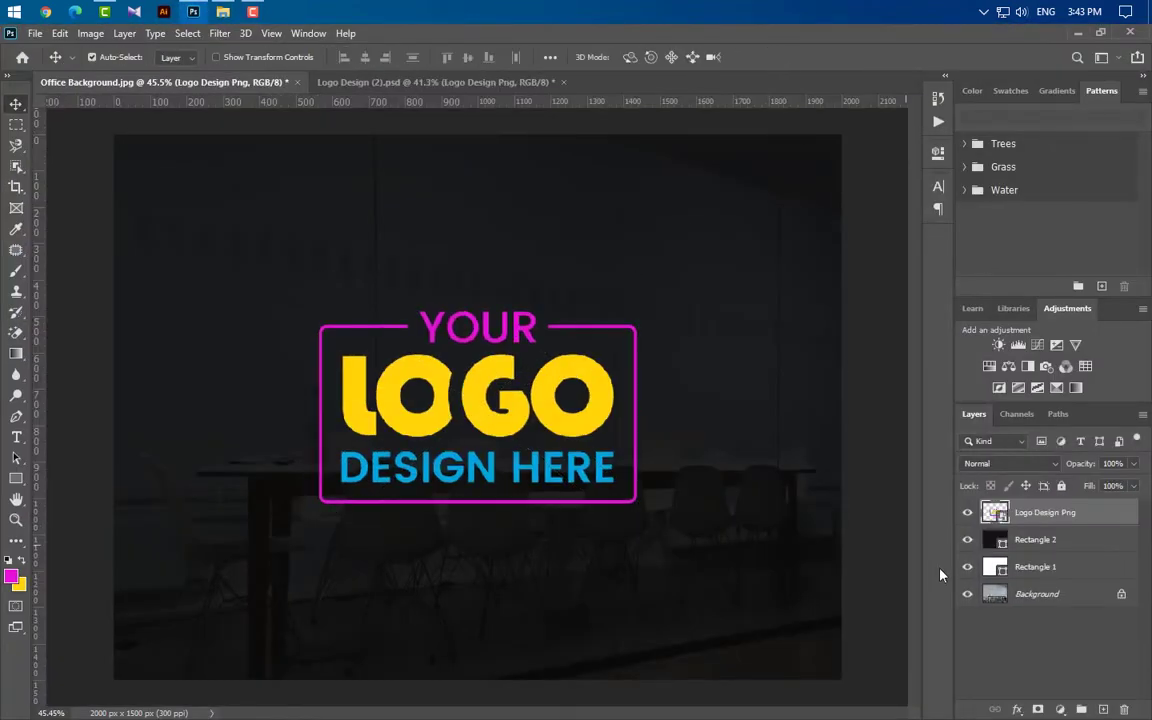
{"action": "right_click", "coordinate": [1114, 512]}
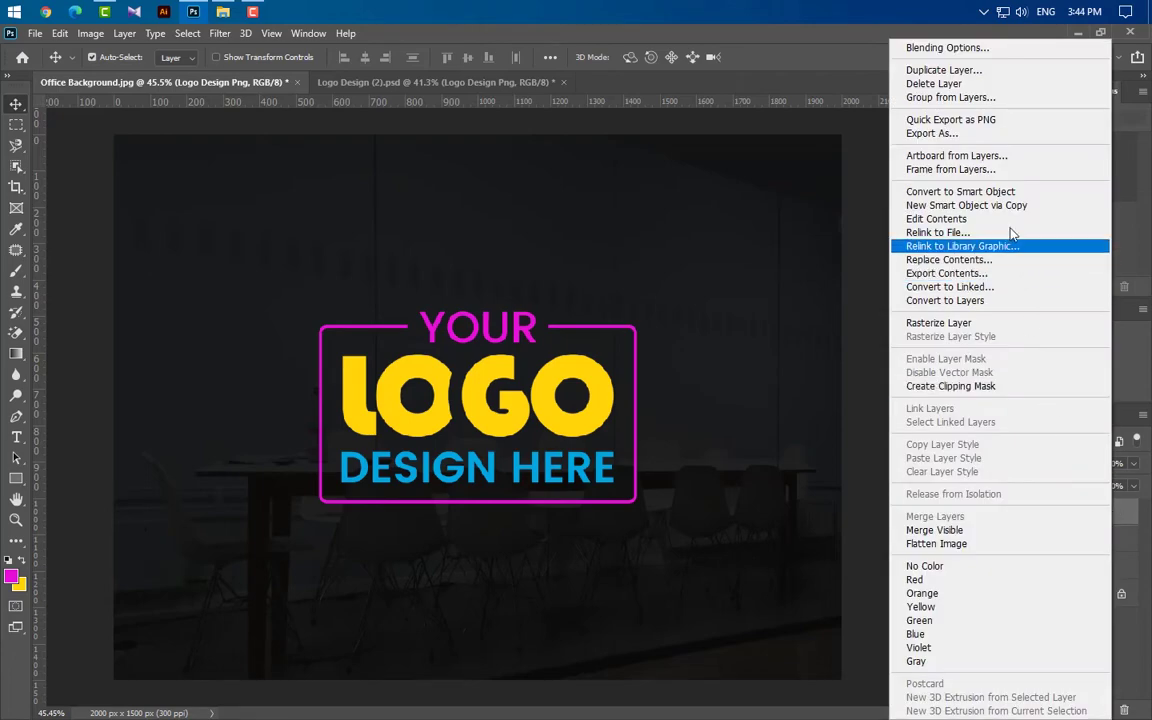
{"action": "left_click", "coordinate": [1005, 193]}
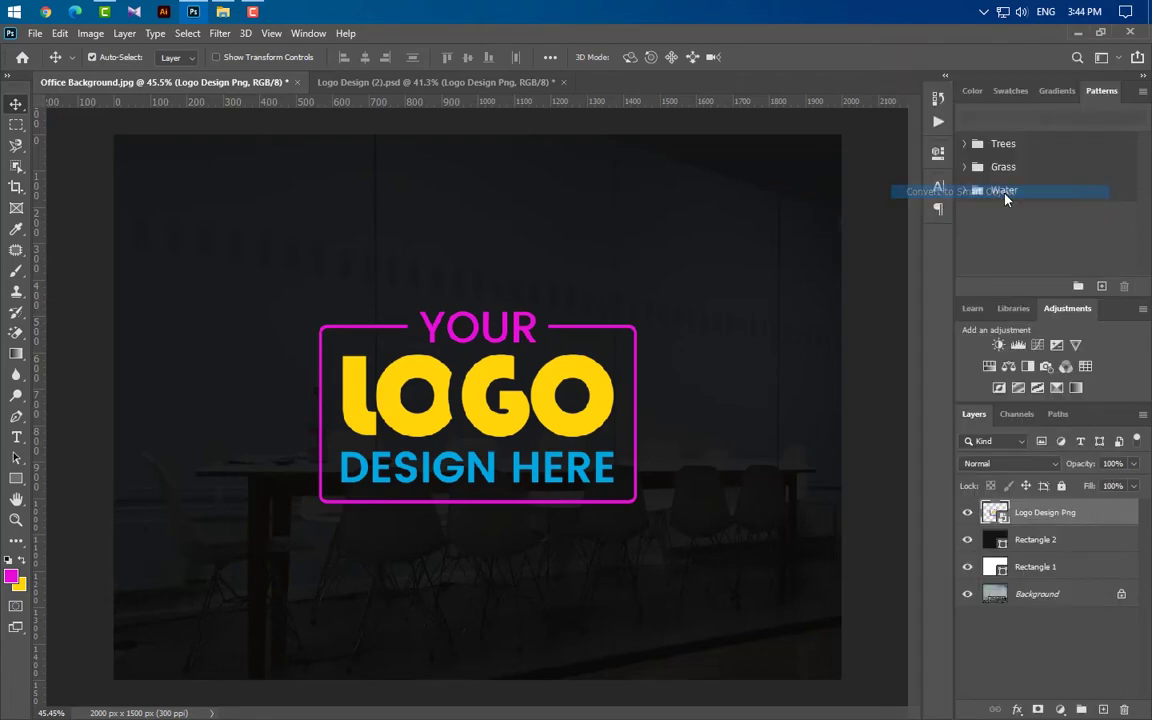
- Draw a full-width rectangle about 1998 × 1105 px over the logo and lower its opacity to 43%
{"action": "left_click", "coordinate": [16, 482]}
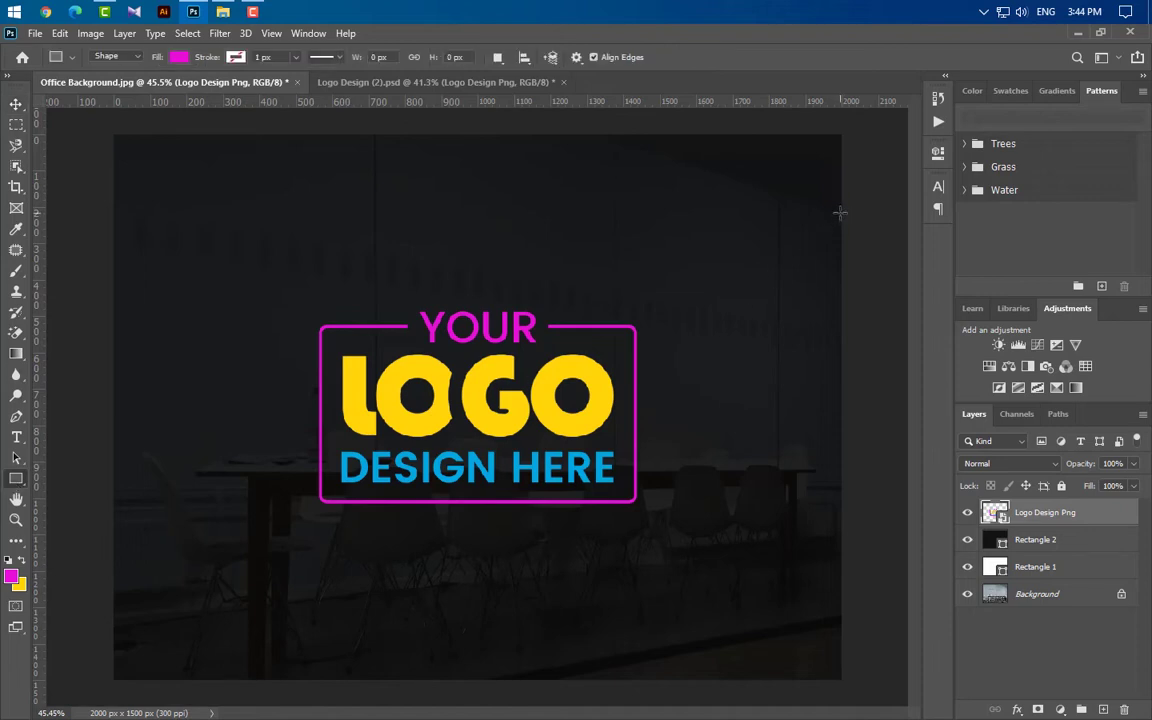
{"action": "left_click_drag", "start_coordinate": [840, 212], "coordinate": [114, 614]}
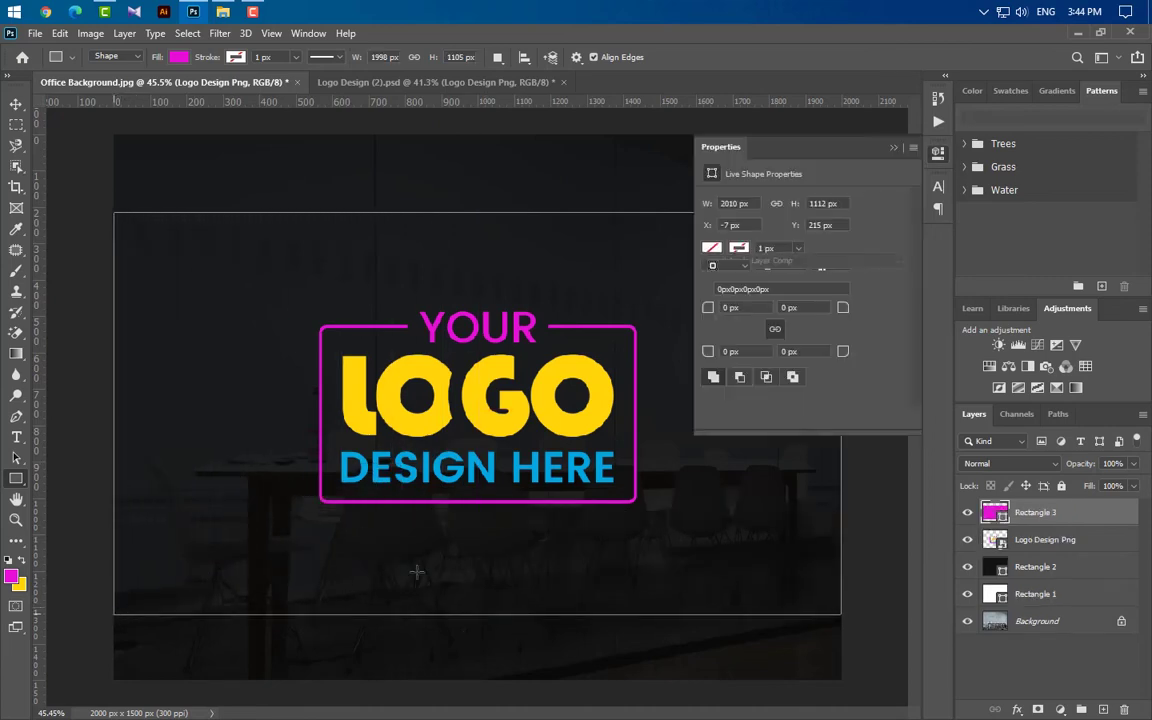
{"action": "left_click", "coordinate": [895, 149]}
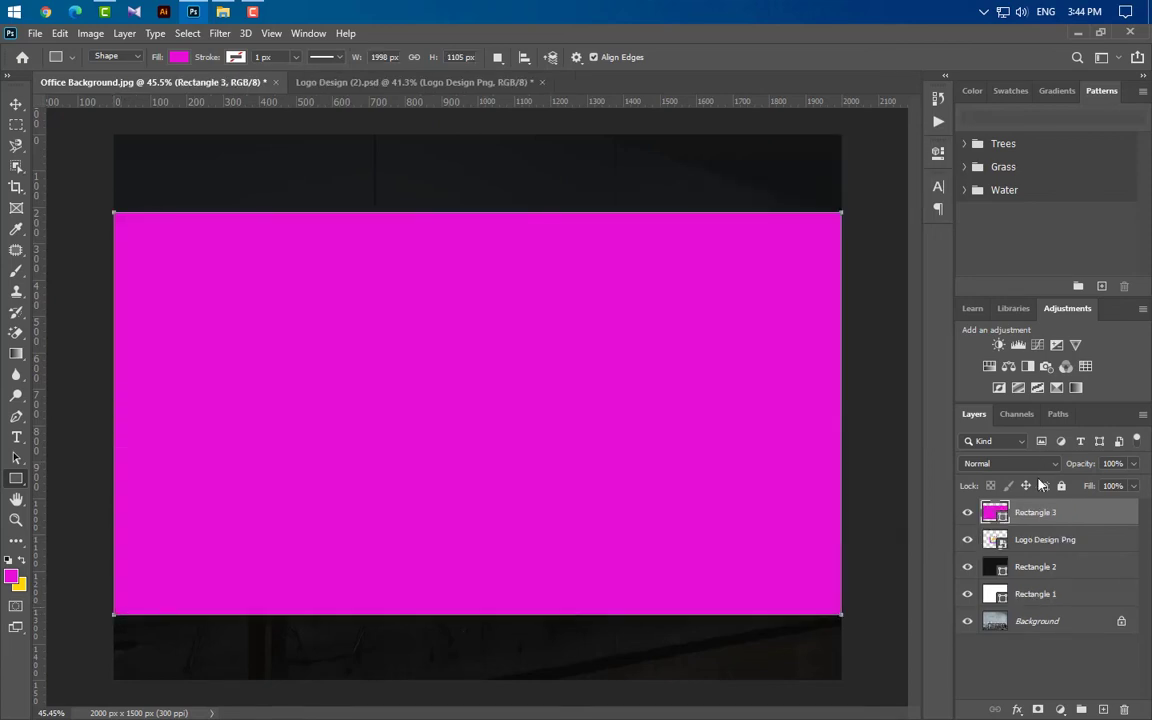
{"action": "left_click", "coordinate": [1134, 464]}
{"action": "left_click", "coordinate": [1095, 486]}
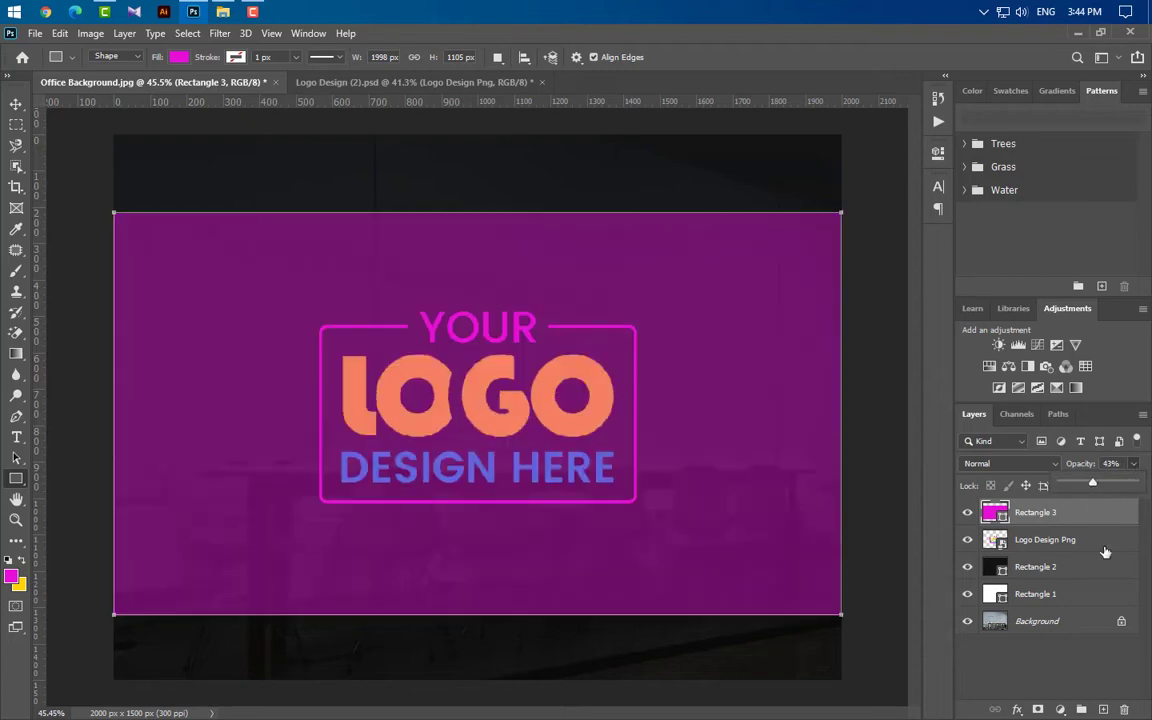
- Centre the logo horizontally and vertically within the magenta rectangle using its outline as a selection, and clear the selection
{"action": "left_click", "coordinate": [996, 514], "text": "ctrl"}
{"action": "left_click", "coordinate": [1090, 540]}
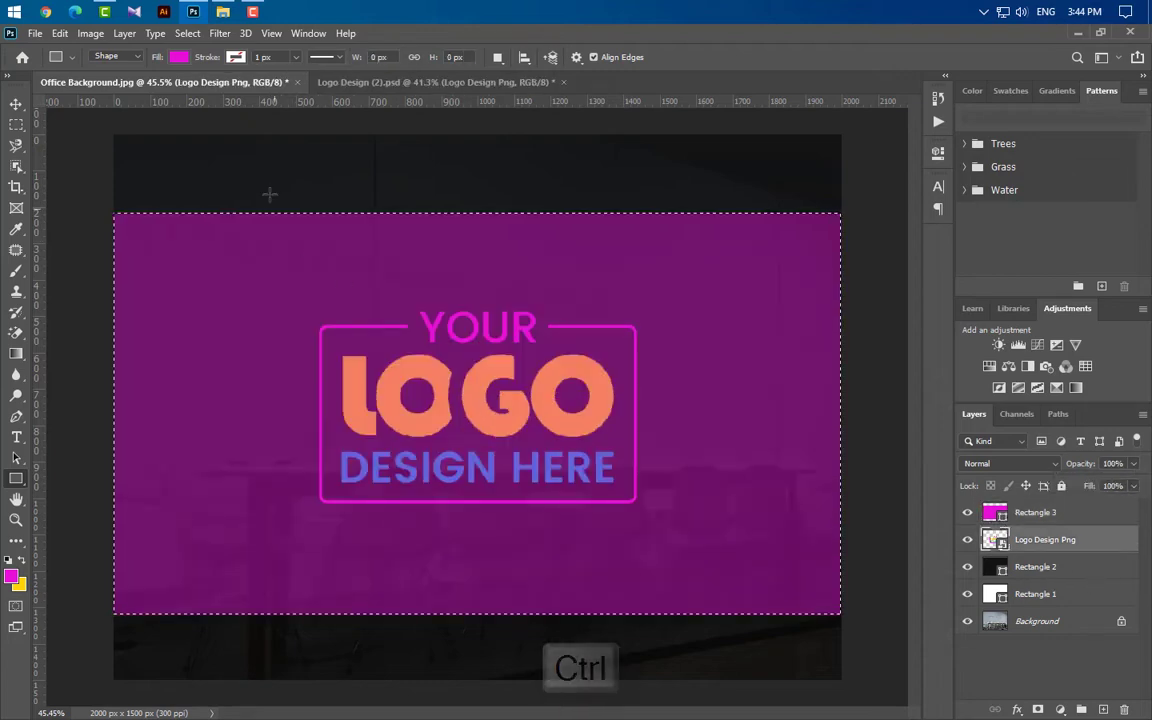
{"action": "key", "text": "v"}
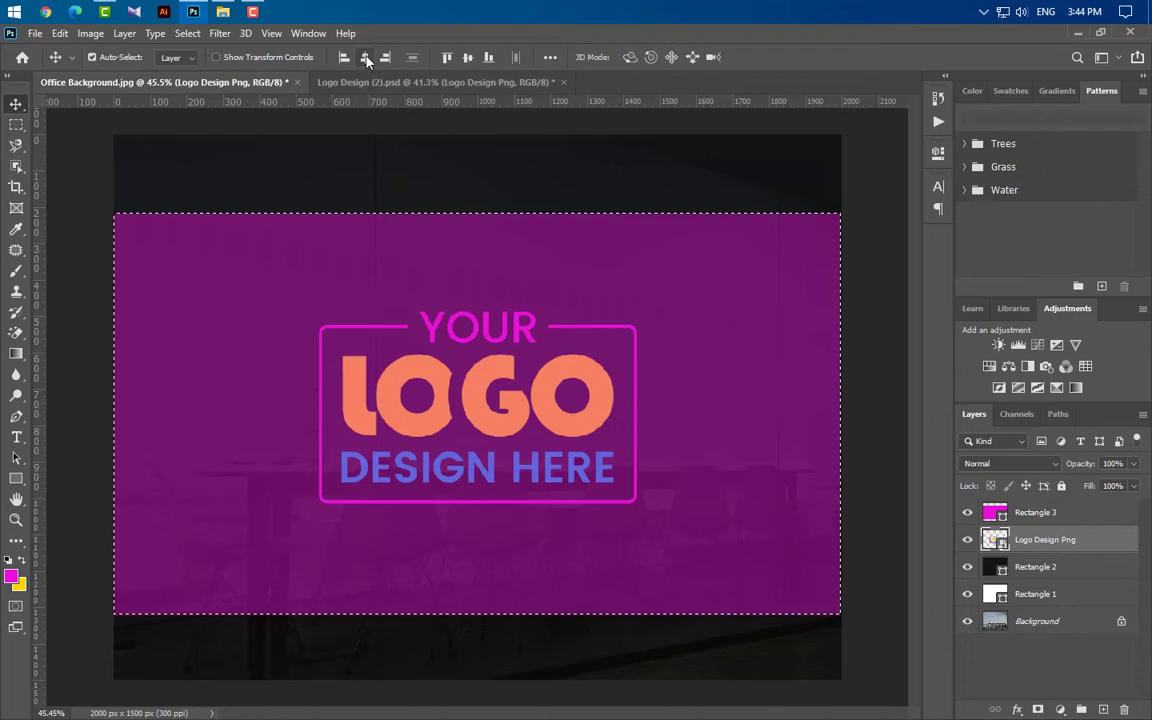
{"action": "left_click", "coordinate": [467, 58]}
{"action": "key", "text": "ctrl+d"}
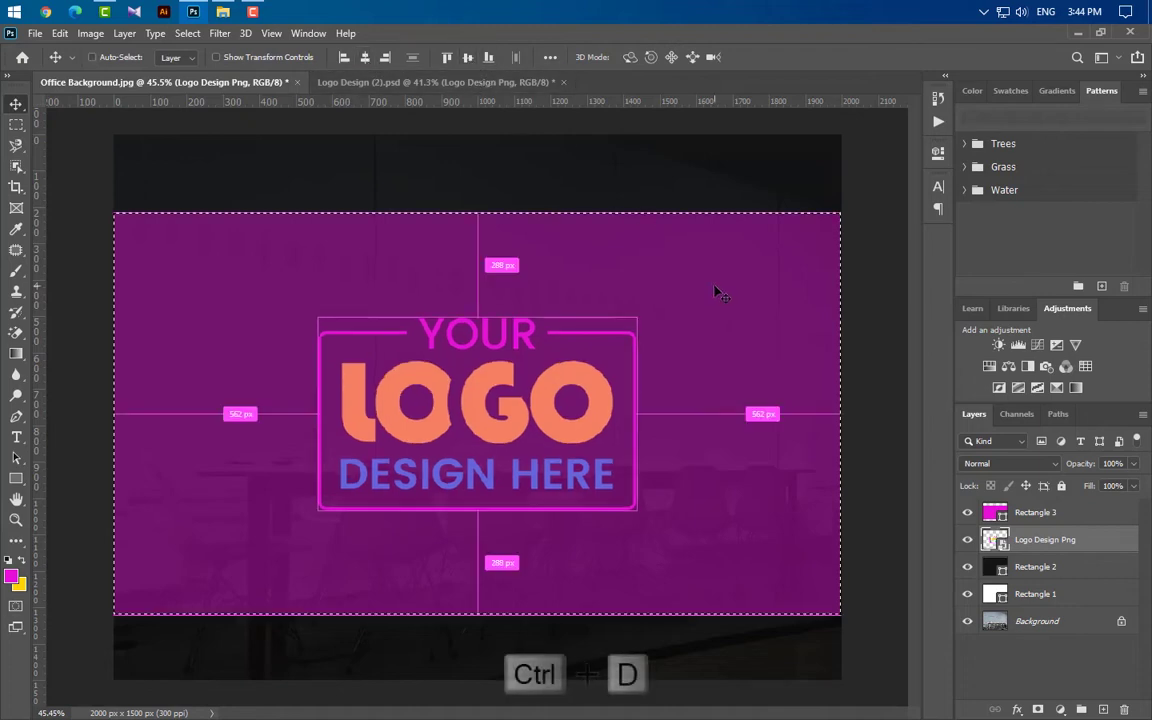
- Group the magenta rectangle with the logo and apply a Perspective transform that stretches the group's left edge to about 164% height
{"action": "left_click", "coordinate": [1055, 514], "text": "shift"}
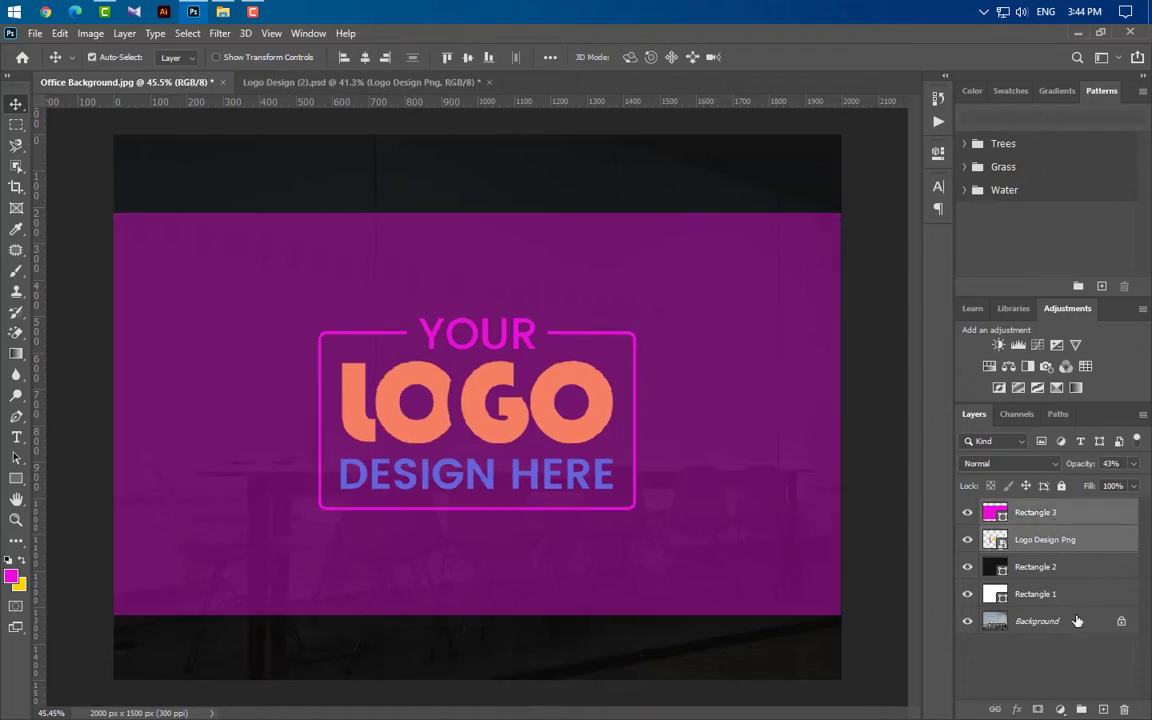
{"action": "left_click", "coordinate": [1080, 709]}
{"action": "key", "text": "ctrl+t"}
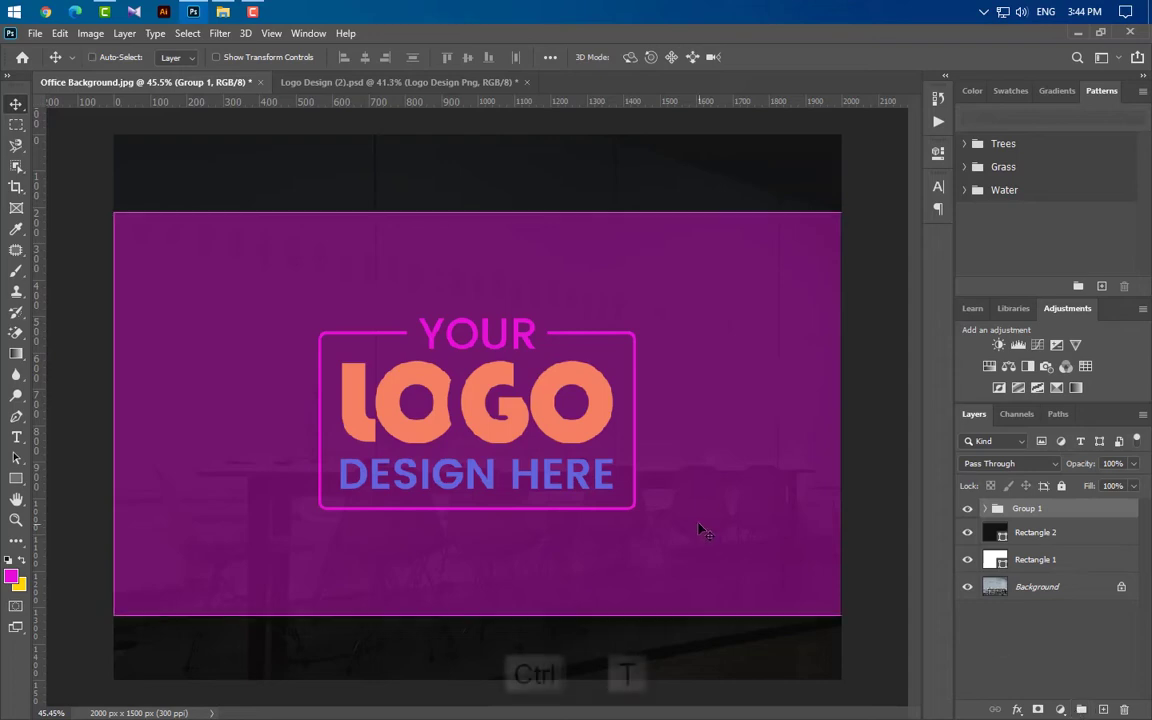
{"action": "right_click", "coordinate": [667, 397]}
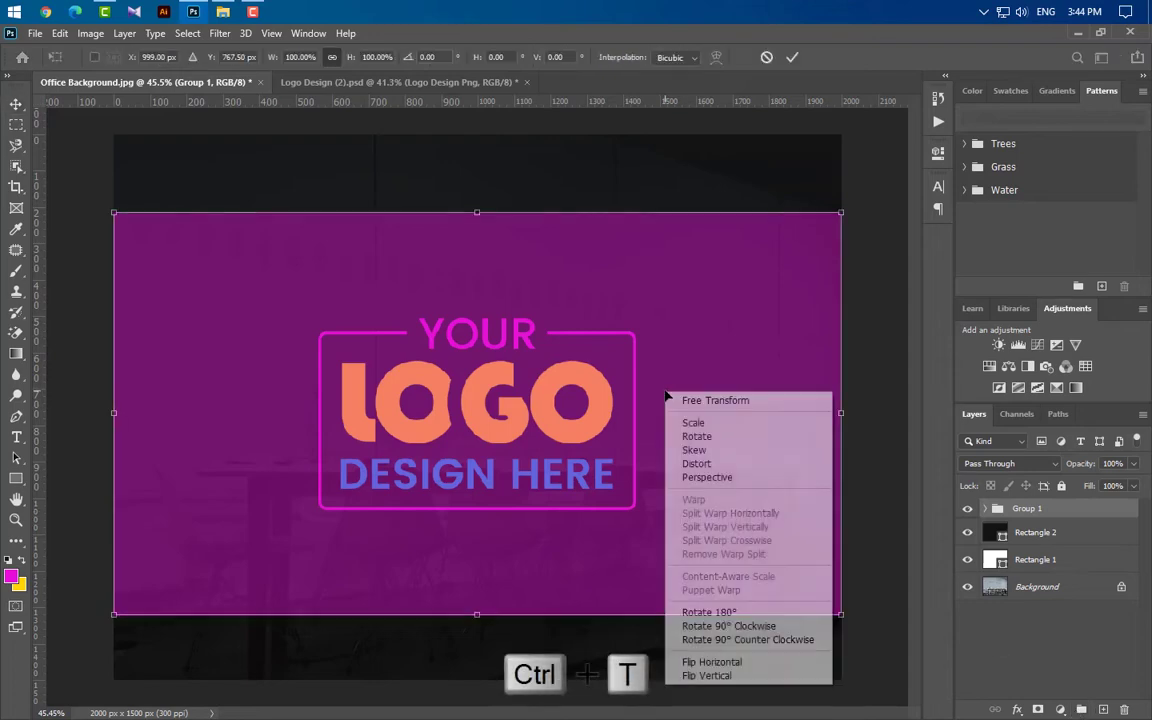
{"action": "left_click", "coordinate": [715, 478]}
{"action": "left_click_drag", "start_coordinate": [114, 214], "coordinate": [108, 86]}
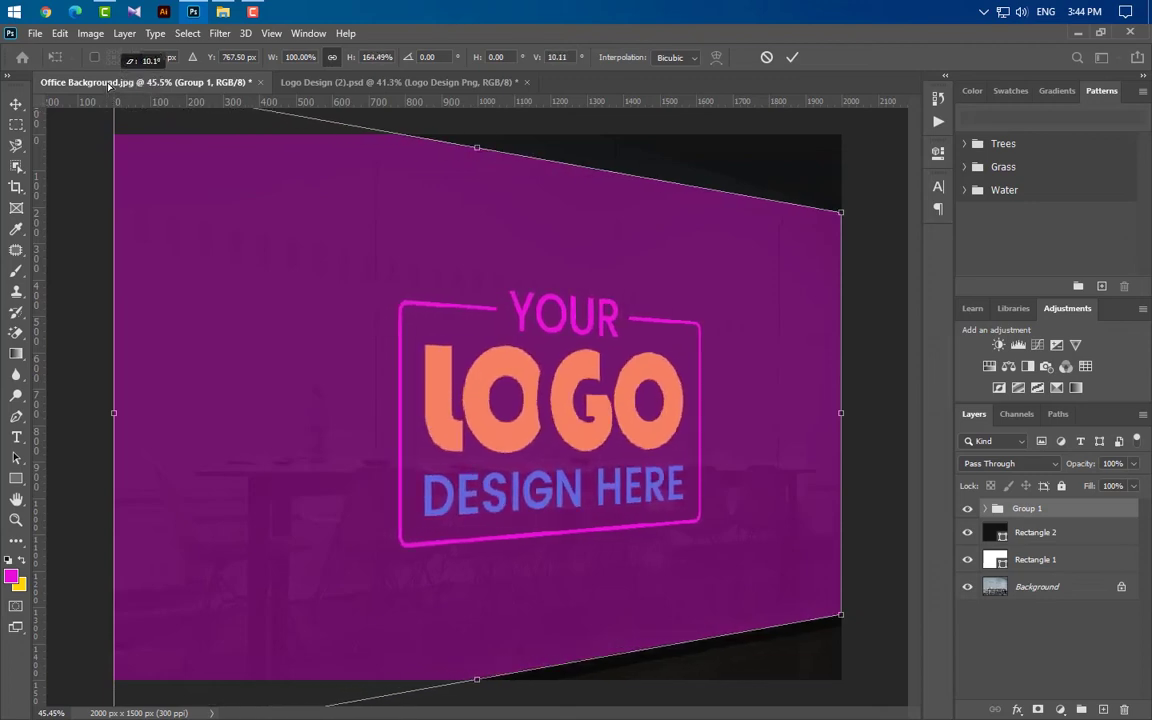
{"action": "left_click", "coordinate": [792, 57]}
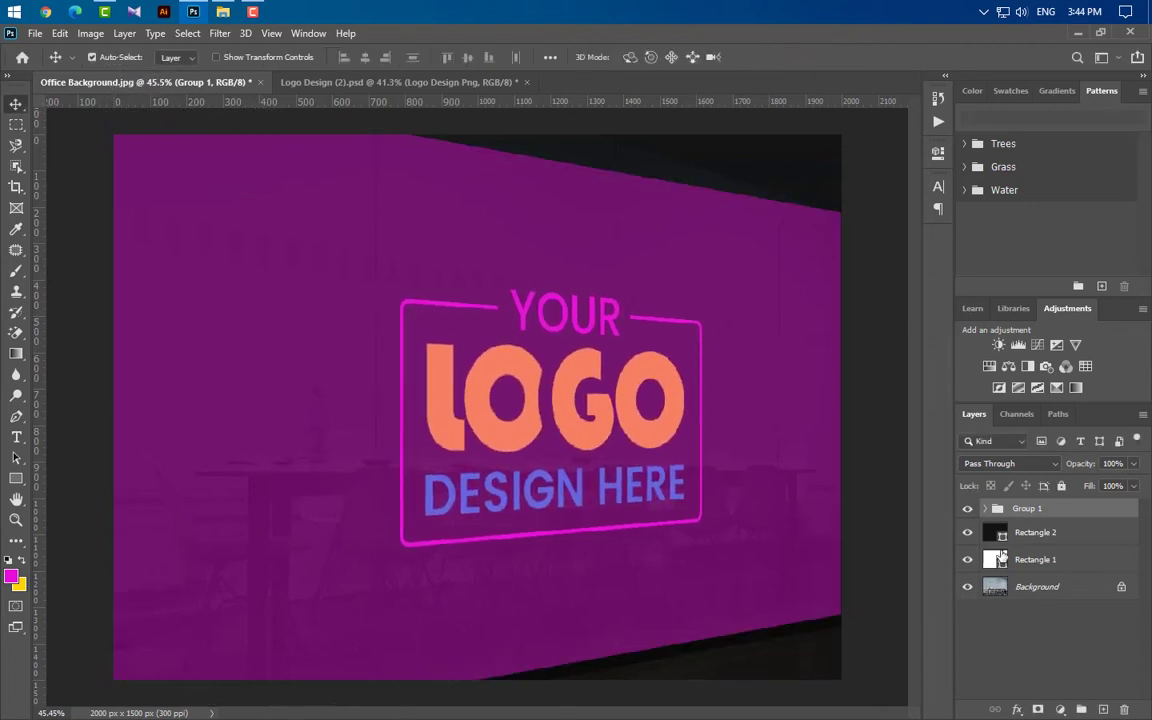
- Delete the magenta Rectangle 3 layer and remove Group 1 while keeping the logo layer
{"action": "left_click", "coordinate": [985, 508]}
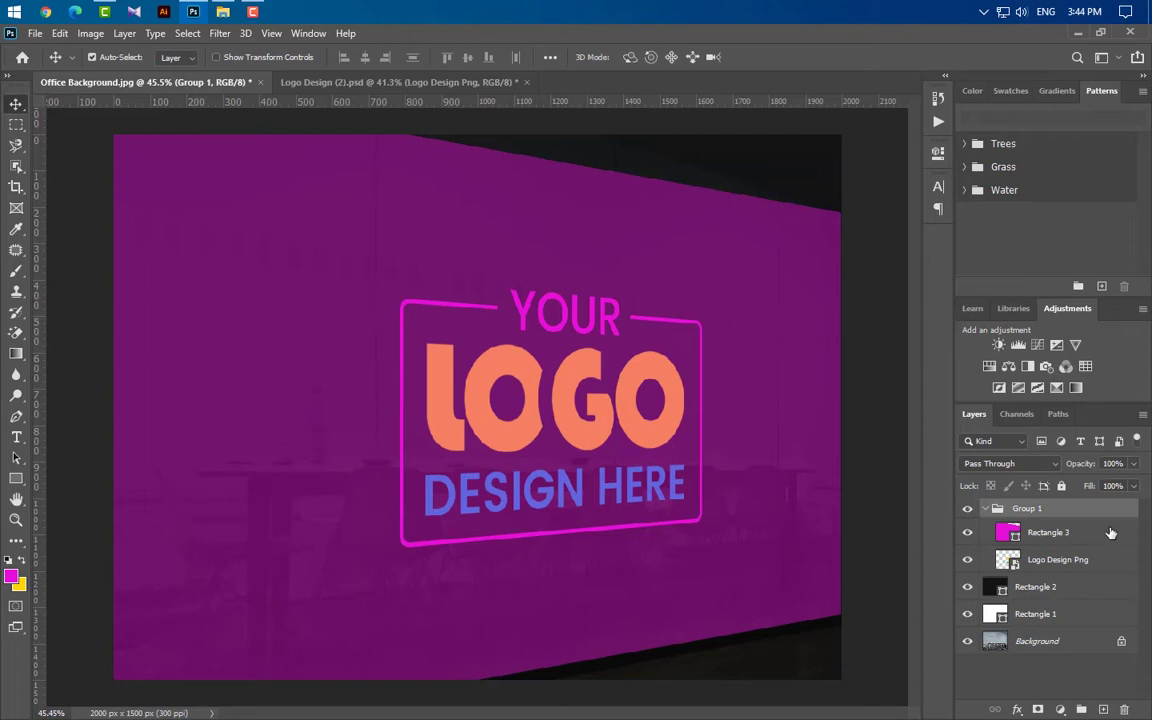
{"action": "left_click_drag", "start_coordinate": [1110, 532], "coordinate": [1124, 709]}
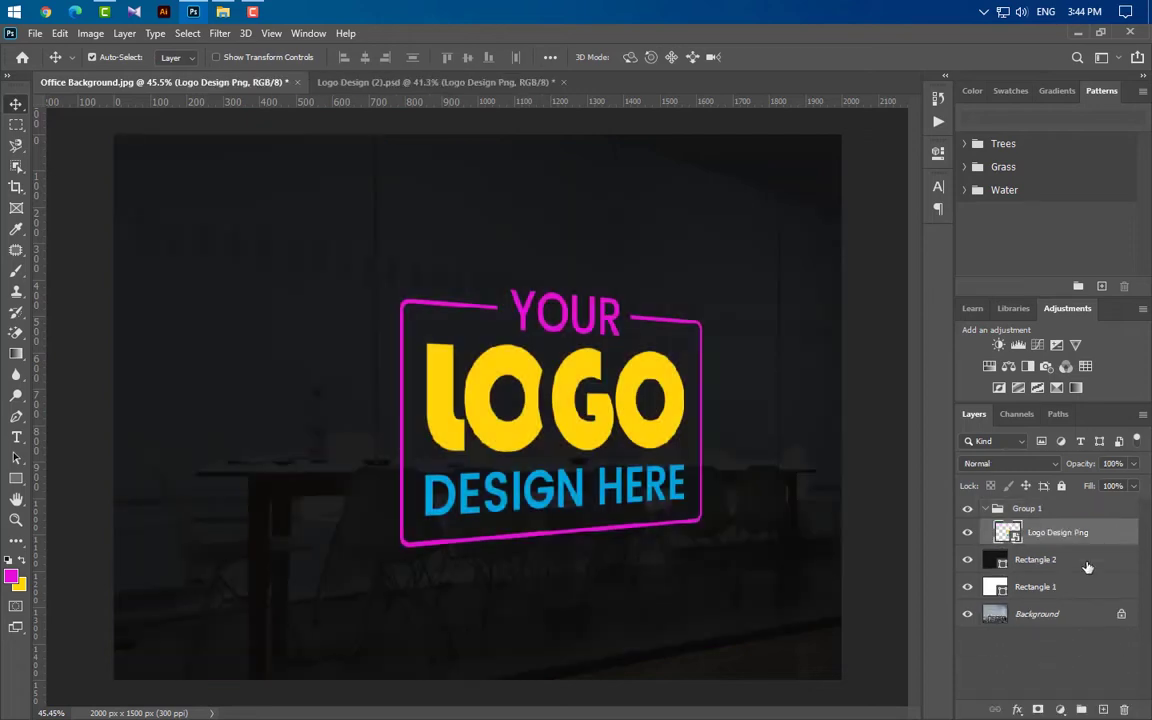
{"action": "left_click", "coordinate": [1081, 512]}
{"action": "key", "text": "Delete"}
{"action": "left_click", "coordinate": [683, 298]}
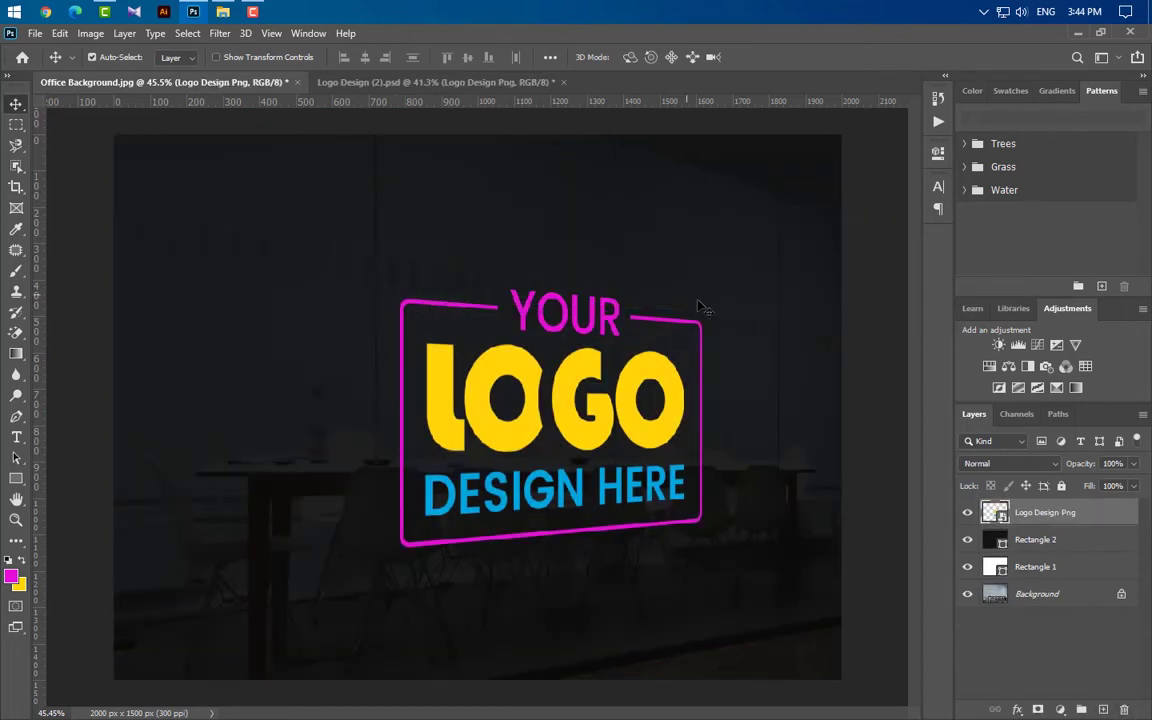
- Scale the logo down to about 88% width higher on the glass wall and distort its lower-left corner slightly upward
{"action": "key", "text": "ctrl+t"}
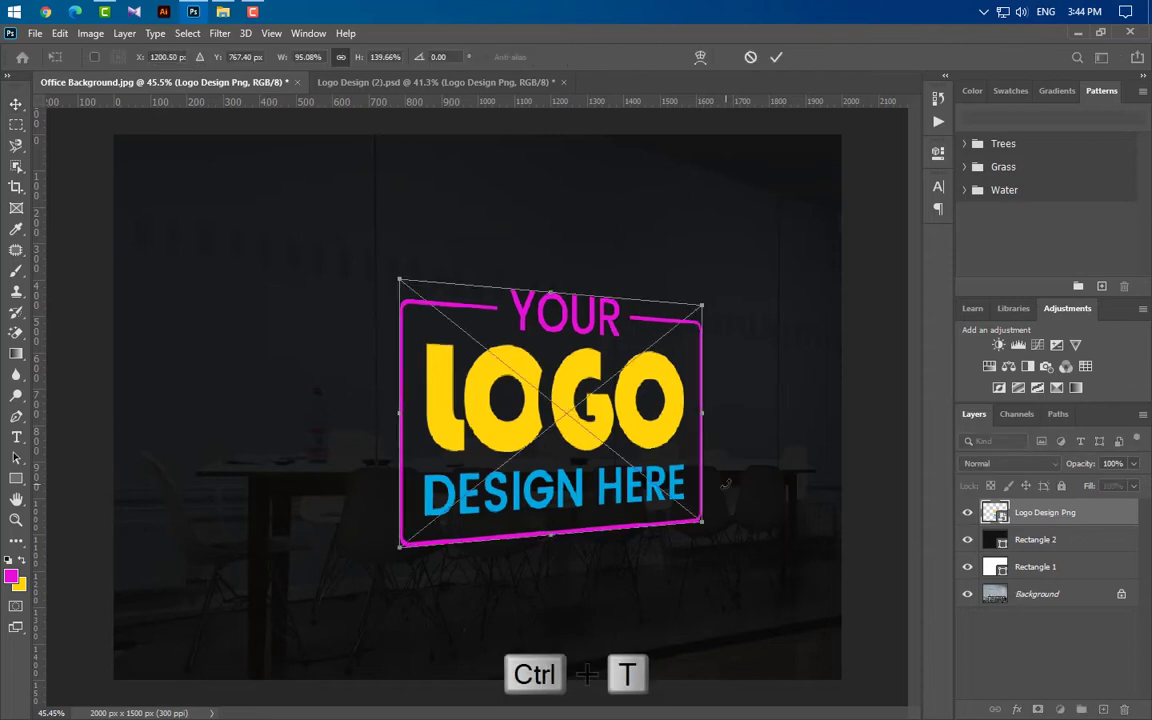
{"action": "left_click_drag", "start_coordinate": [708, 430], "coordinate": [630, 383]}
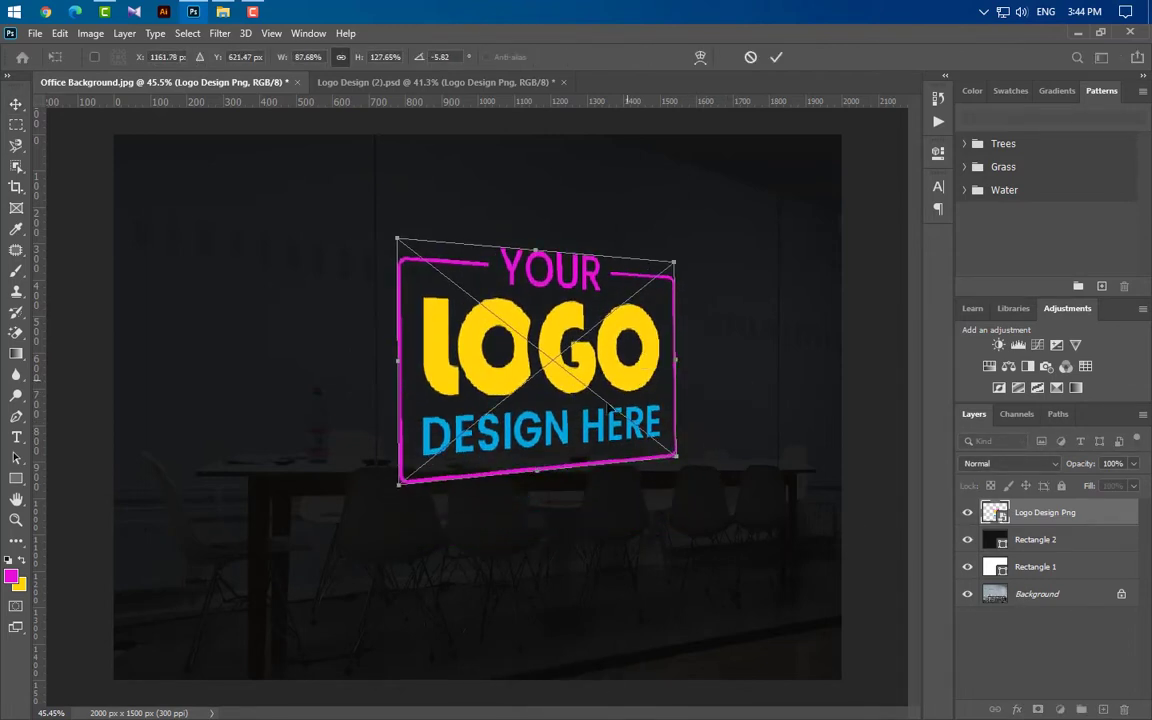
{"action": "right_click", "coordinate": [541, 418]}
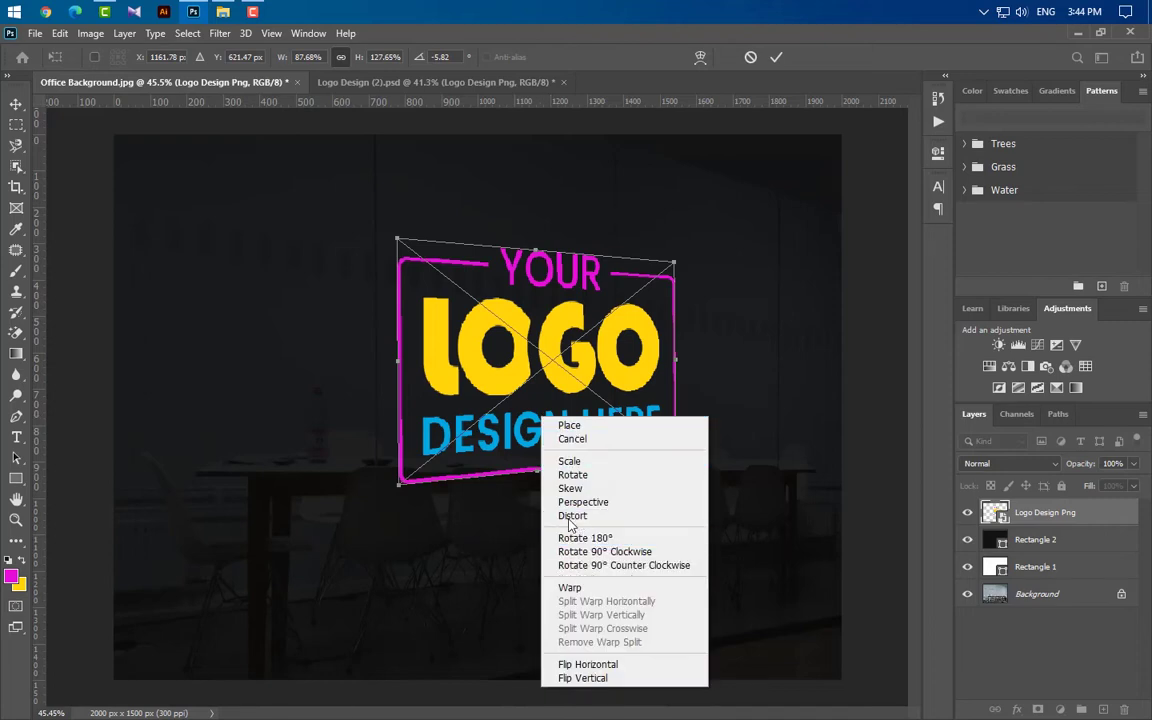
{"action": "left_click", "coordinate": [403, 490]}
{"action": "left_click_drag", "start_coordinate": [400, 487], "coordinate": [397, 470]}
{"action": "left_click", "coordinate": [776, 57]}
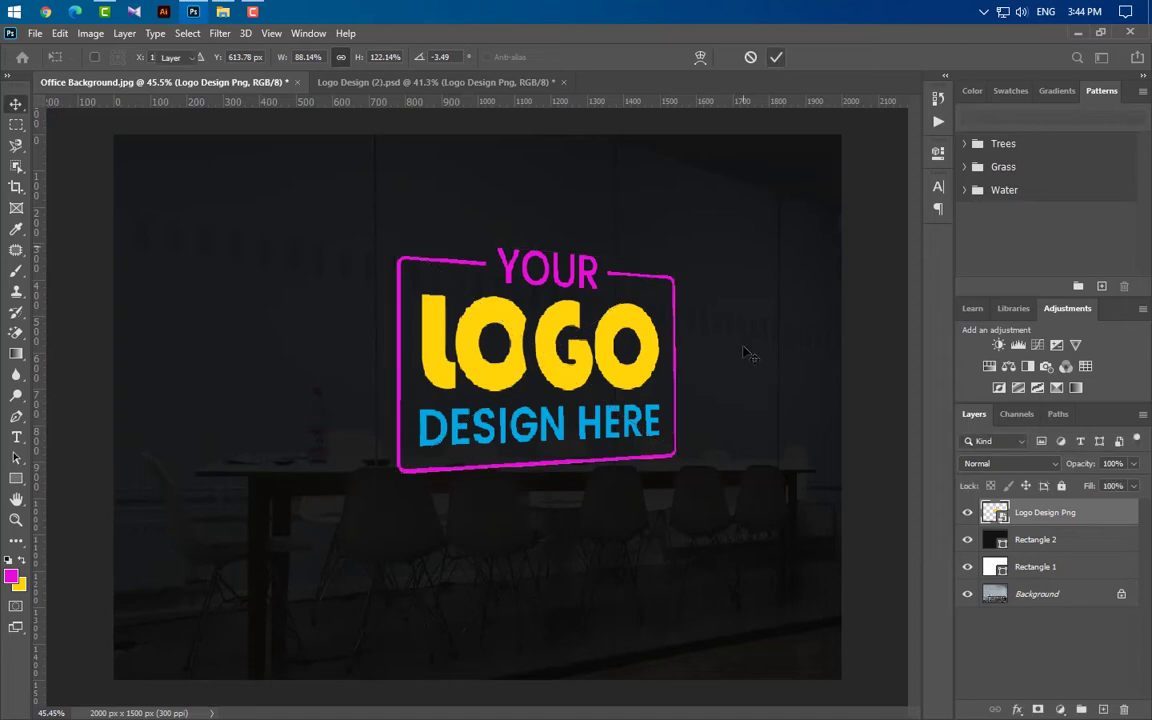
- Distort the logo's lower-right corner slightly downward and scale the whole logo to about 85% width
{"action": "key", "text": "ctrl+t"}
{"action": "right_click", "coordinate": [620, 386]}
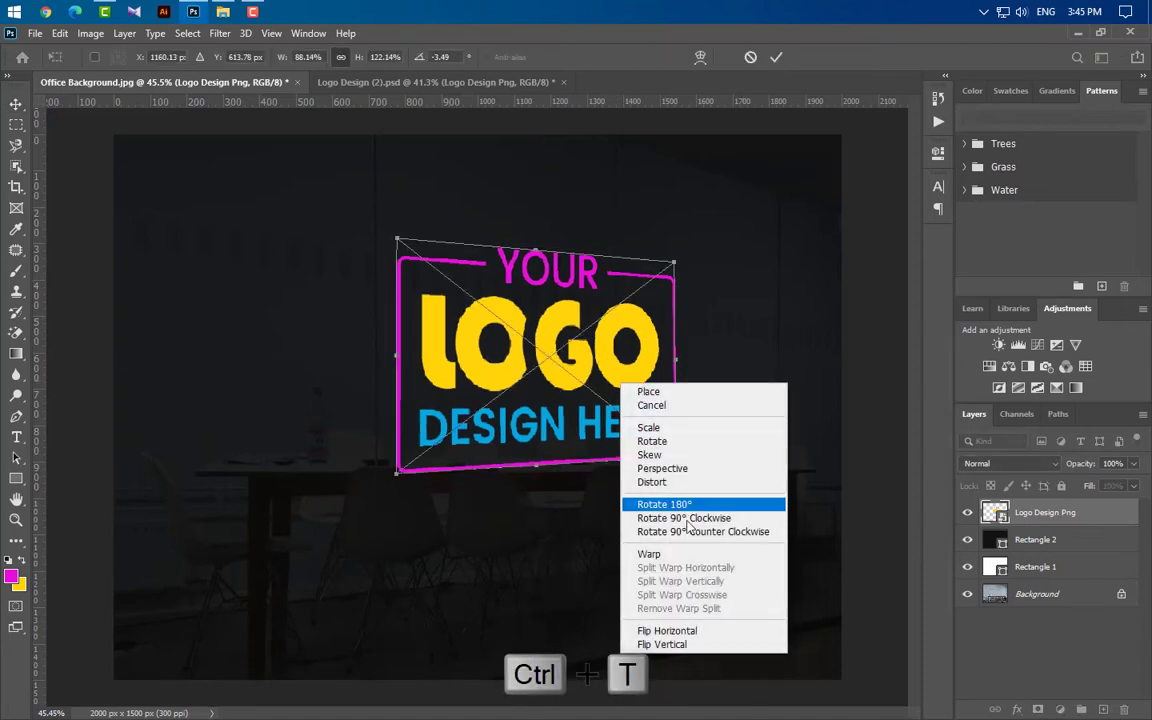
{"action": "left_click", "coordinate": [668, 477]}
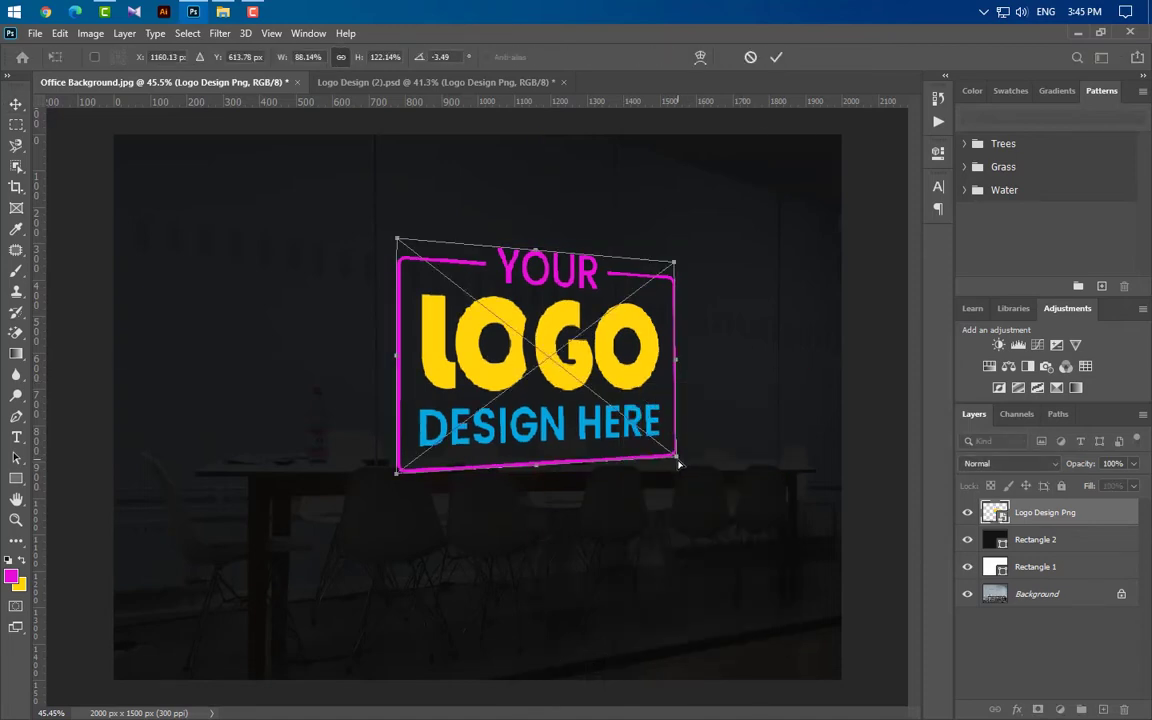
{"action": "left_click_drag", "start_coordinate": [679, 464], "coordinate": [677, 463]}
{"action": "right_click", "coordinate": [617, 376]}
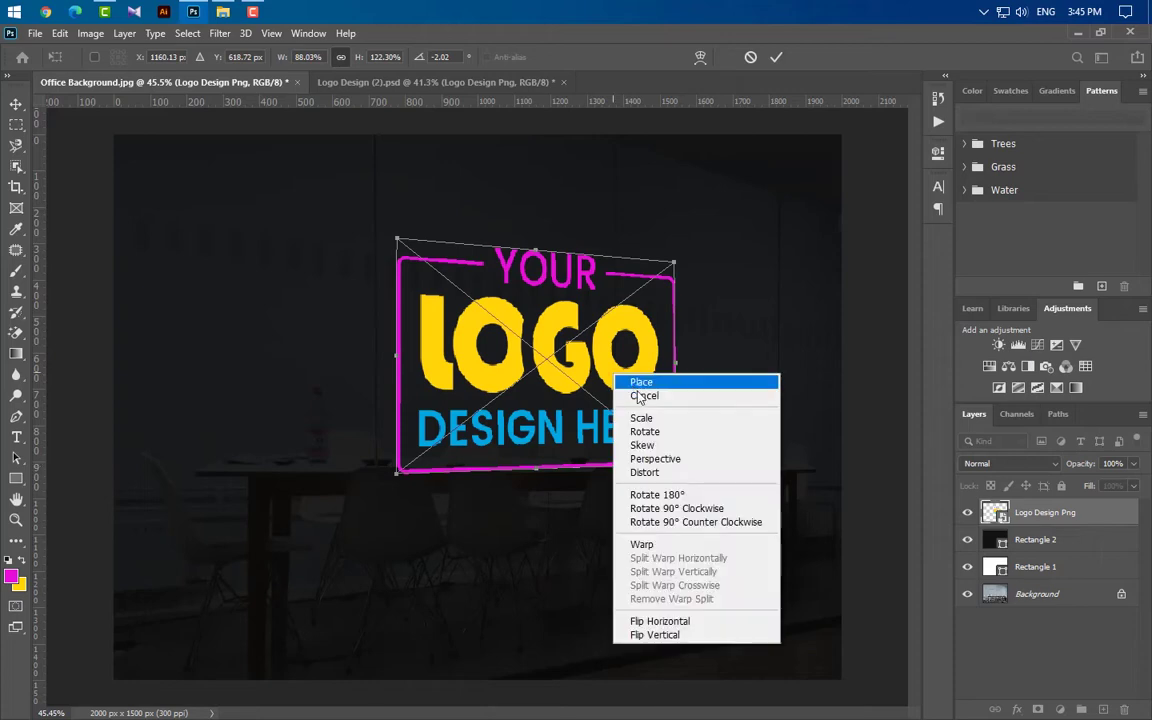
{"action": "left_click", "coordinate": [671, 418]}
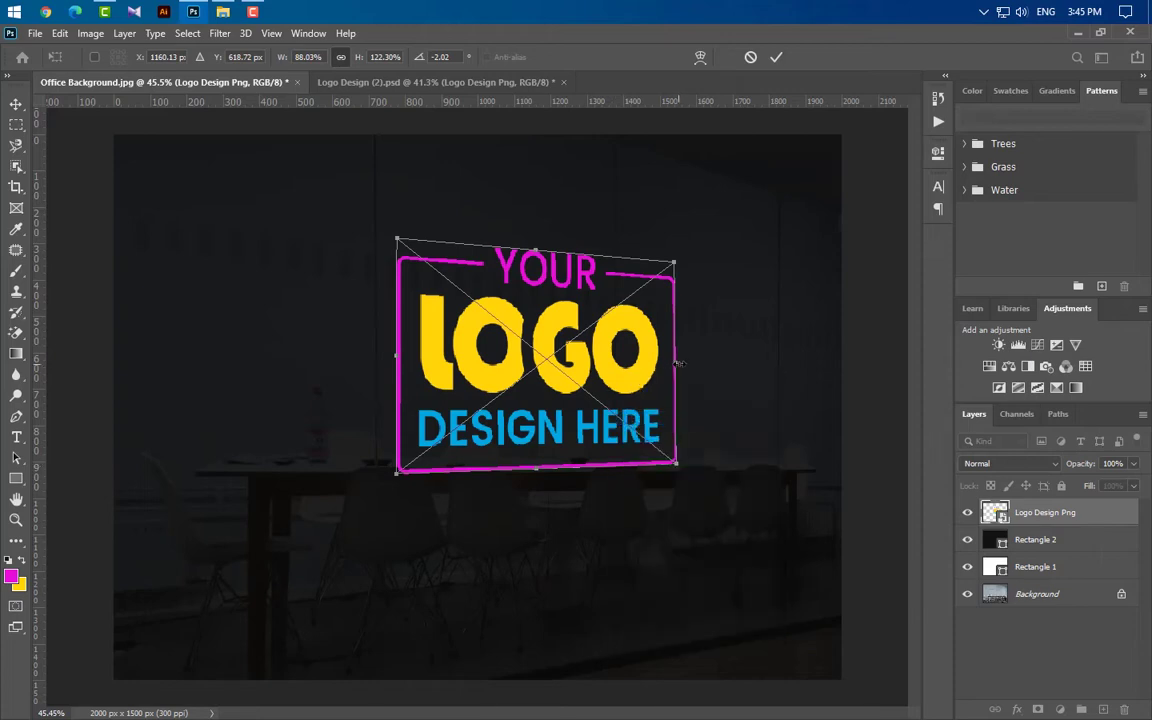
{"action": "left_click_drag", "start_coordinate": [678, 364], "coordinate": [666, 361]}
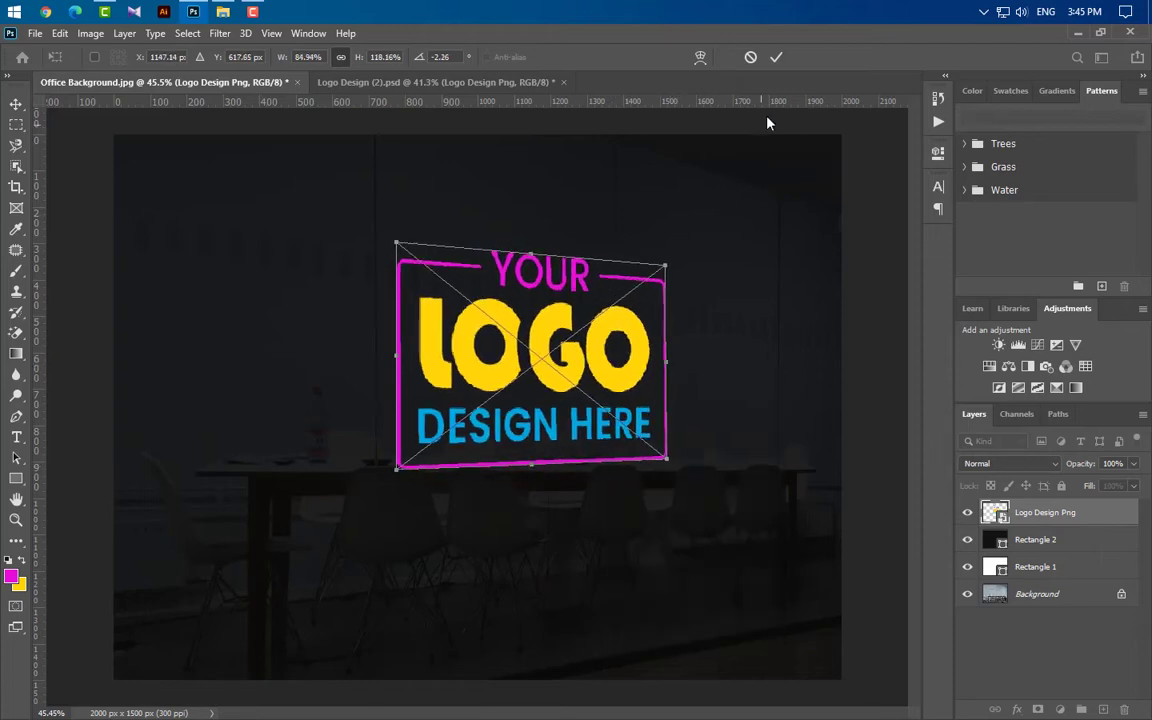
{"action": "left_click", "coordinate": [778, 59]}
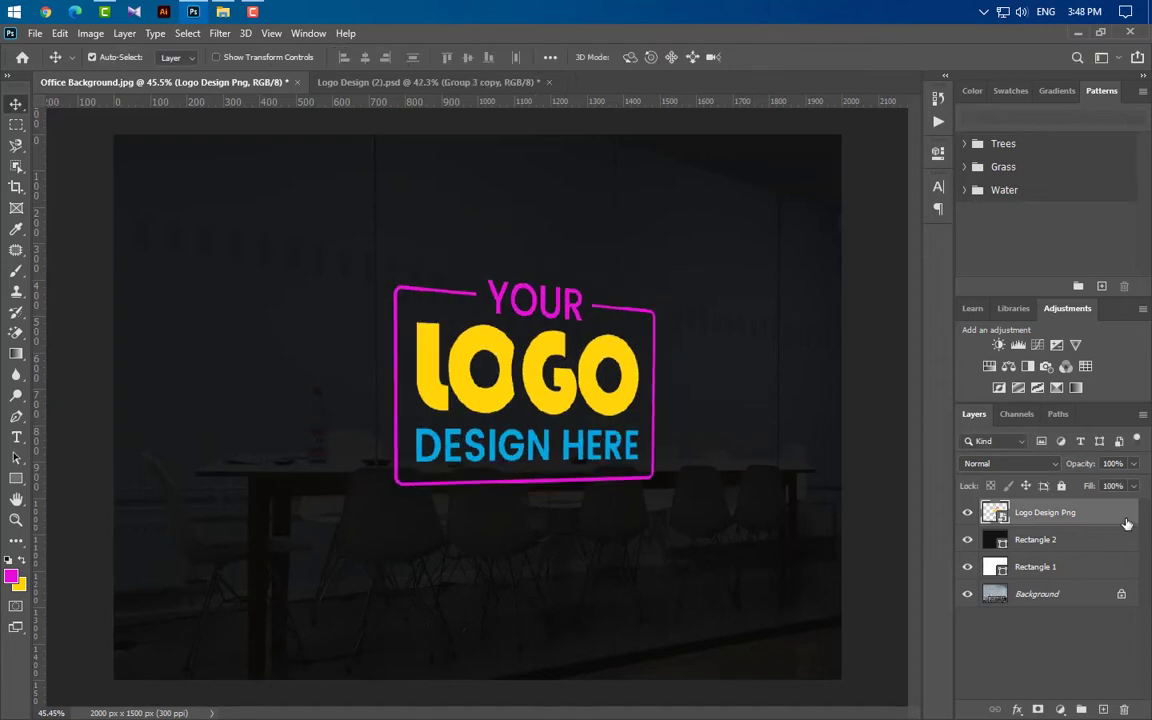
- Add a Color Overlay in dark grey 2a2929 to the Logo Design Png layer
{"action": "double_click", "coordinate": [1126, 523]}
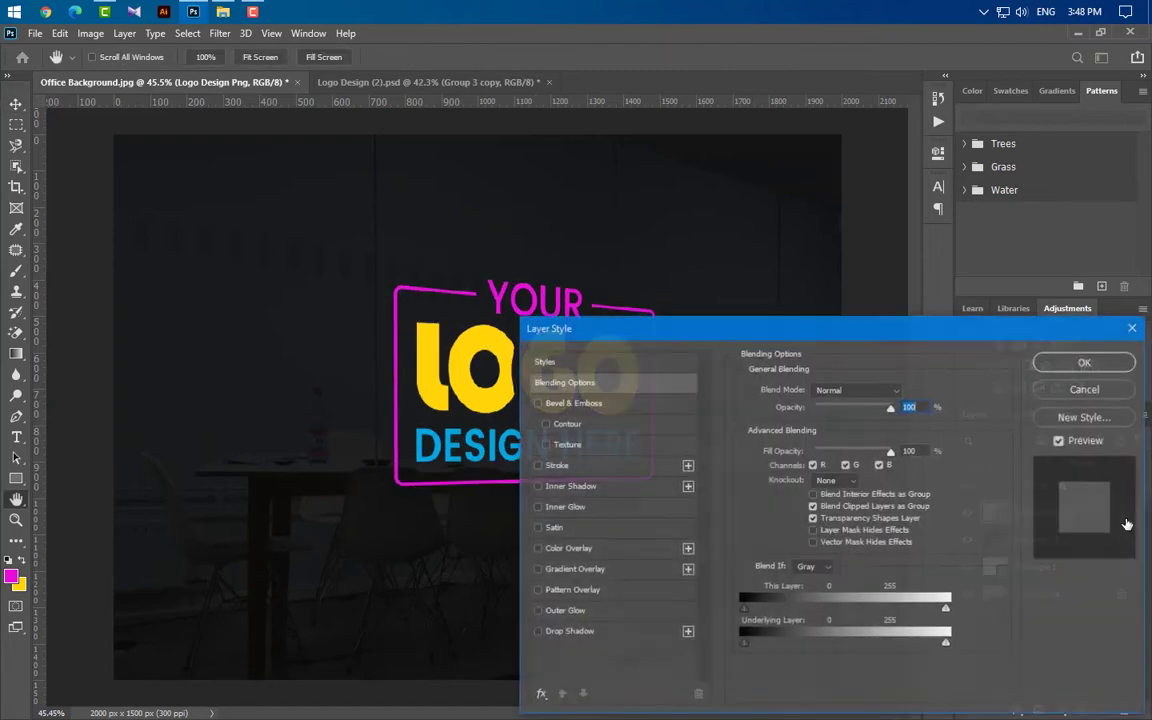
{"action": "left_click", "coordinate": [614, 555]}
{"action": "left_click", "coordinate": [906, 392]}
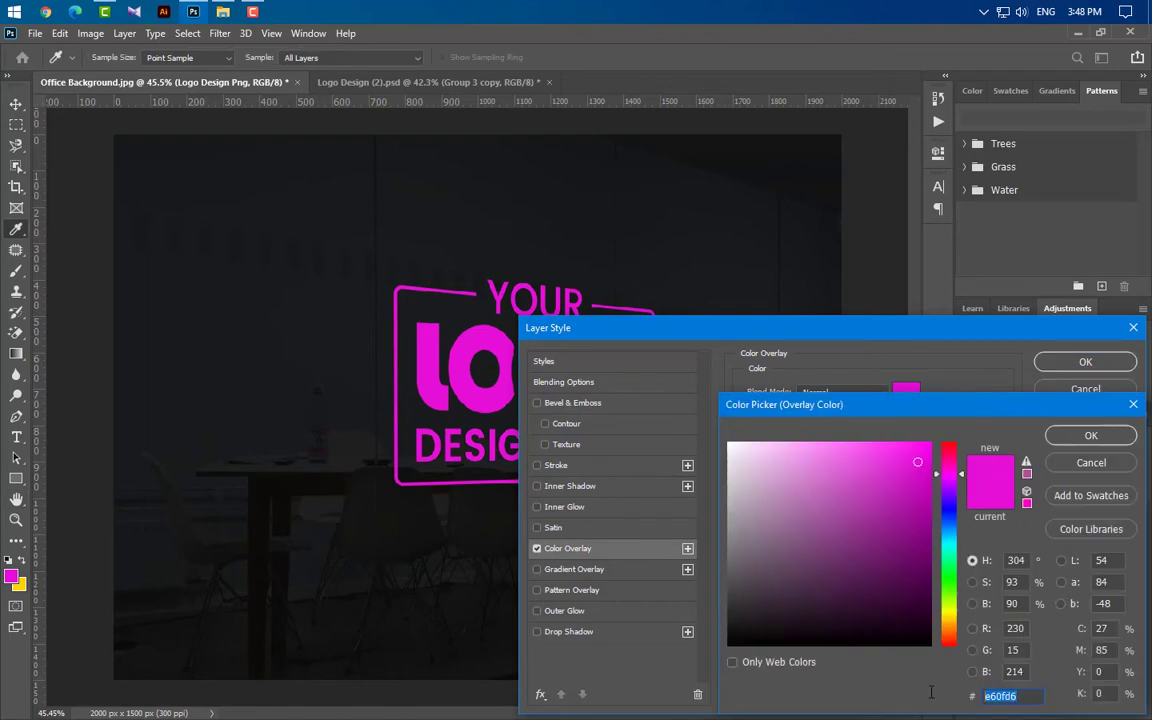
{"action": "type", "text": "2a2929"}
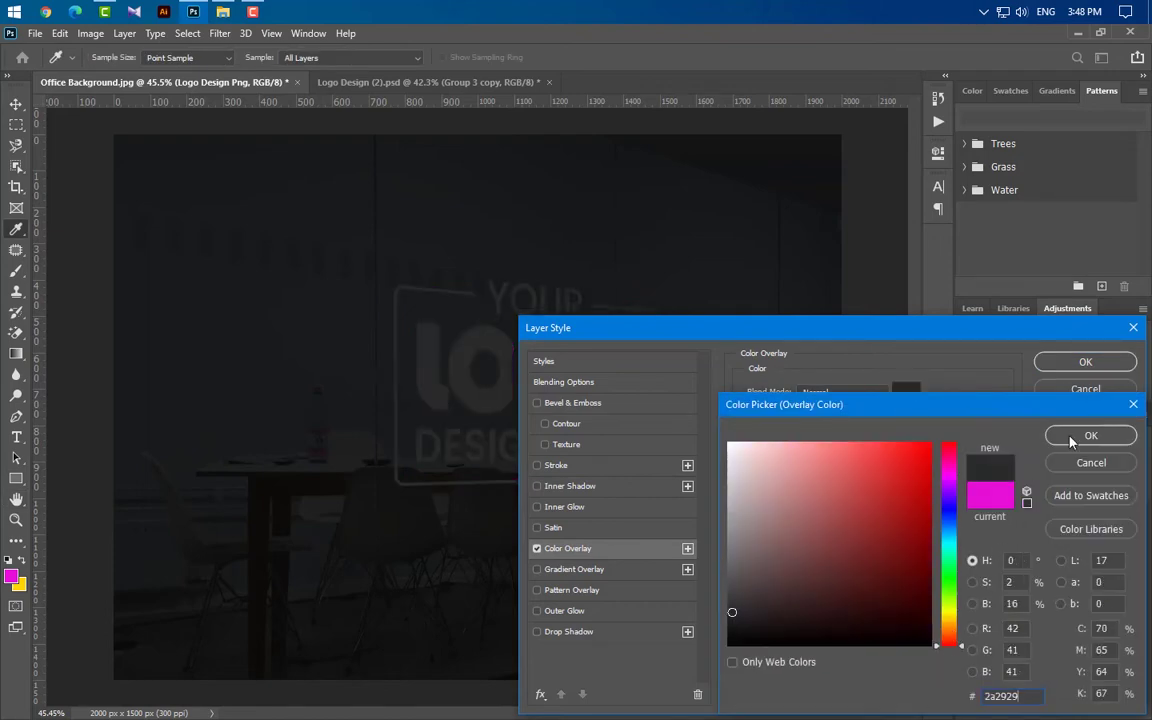
{"action": "left_click", "coordinate": [1071, 438]}
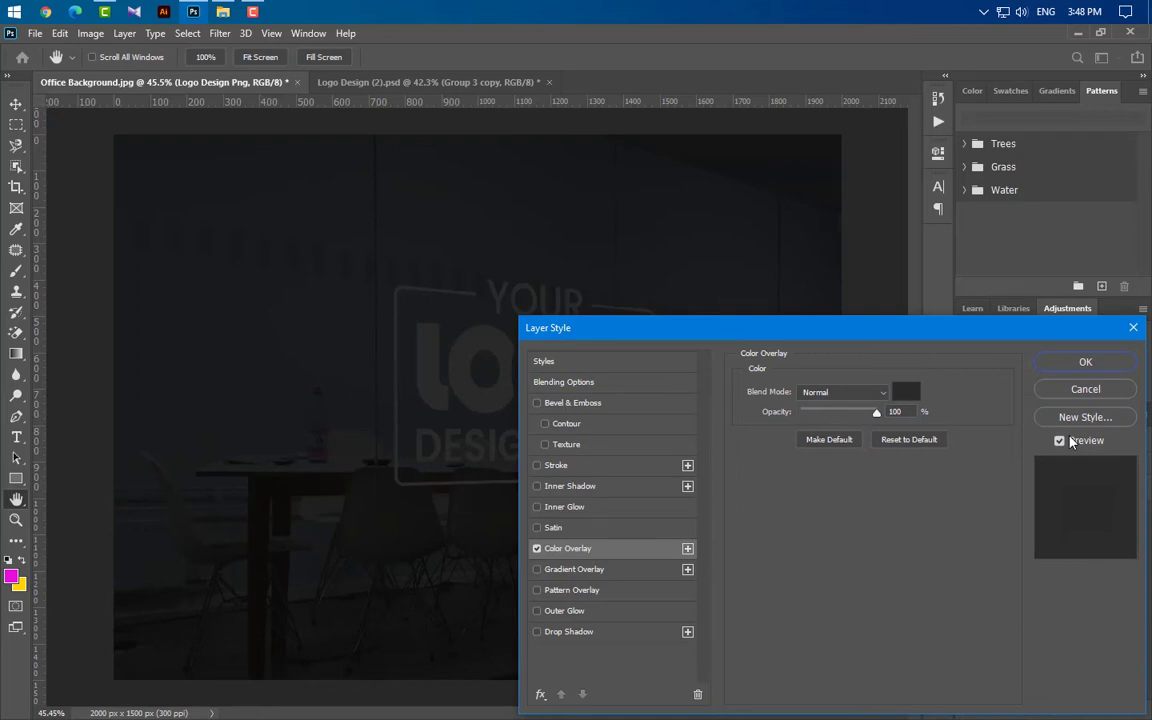
- Add a Drop Shadow to the logo with 65% opacity, 0° angle, 8 px distance, 0% spread and 22 px size
{"action": "left_click", "coordinate": [620, 633]}
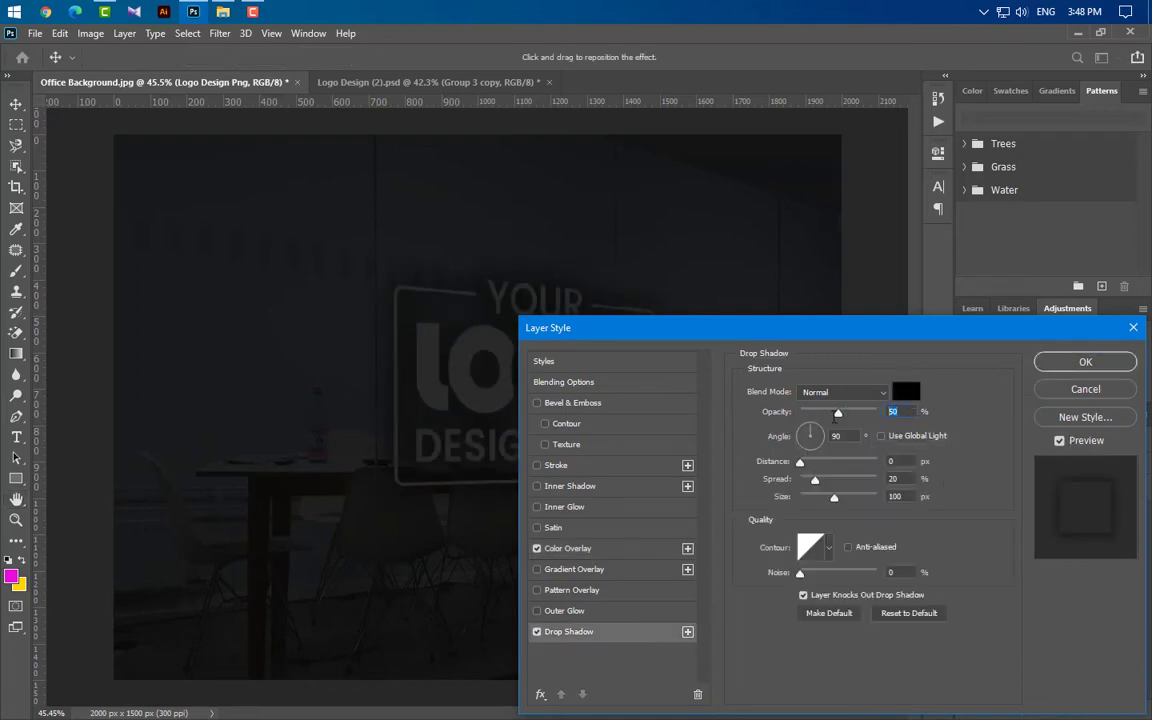
{"action": "type", "text": "65"}
{"action": "key", "text": "Tab"}
{"action": "type", "text": "0"}
{"action": "key", "text": "Tab"}
{"action": "type", "text": "8"}
{"action": "key", "text": "Tab"}
{"action": "type", "text": "0"}
{"action": "key", "text": "Tab"}
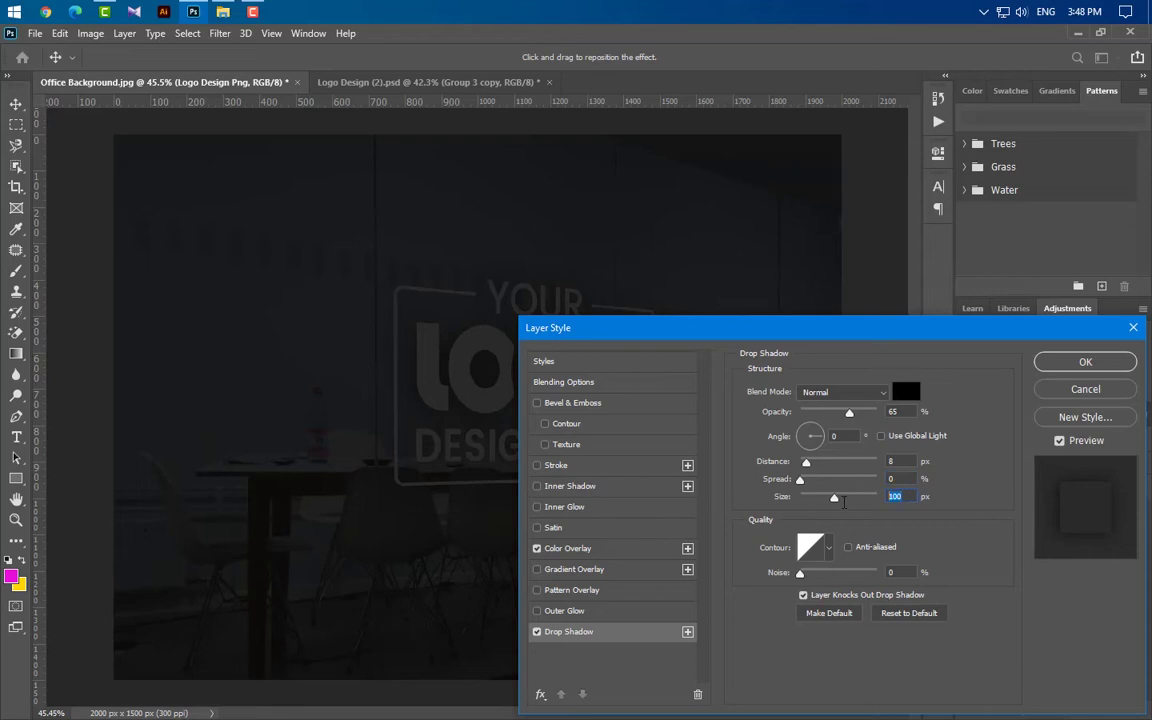
{"action": "type", "text": "22"}
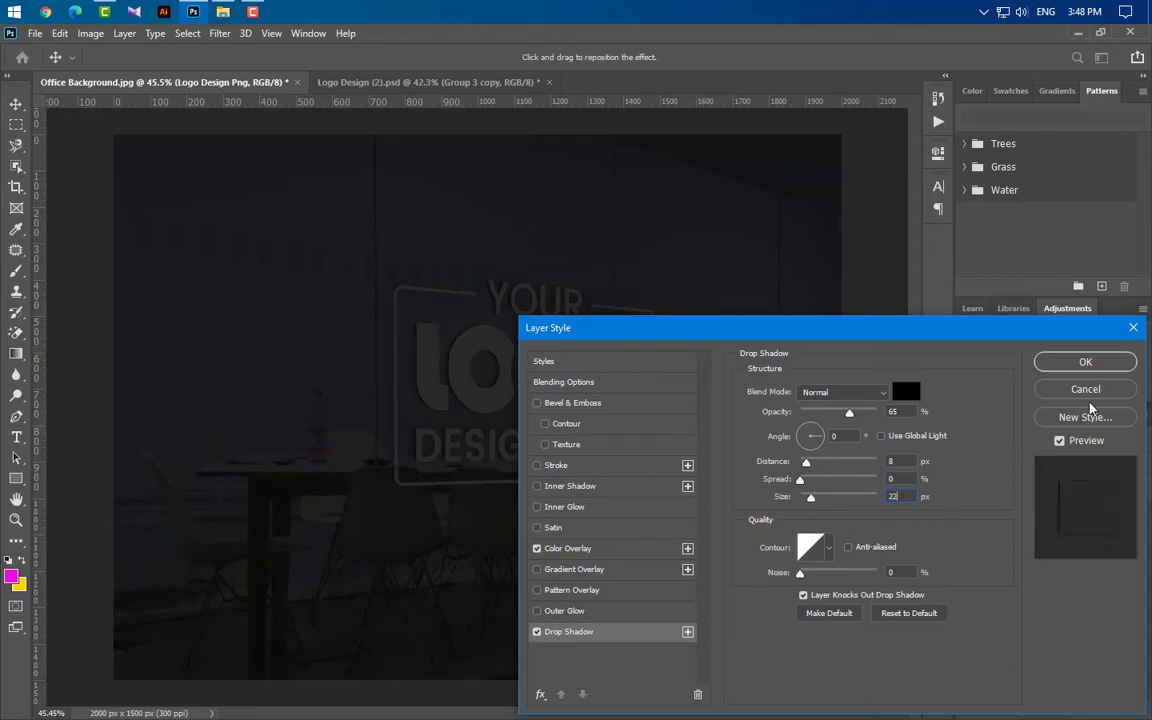
{"action": "left_click", "coordinate": [1099, 368]}
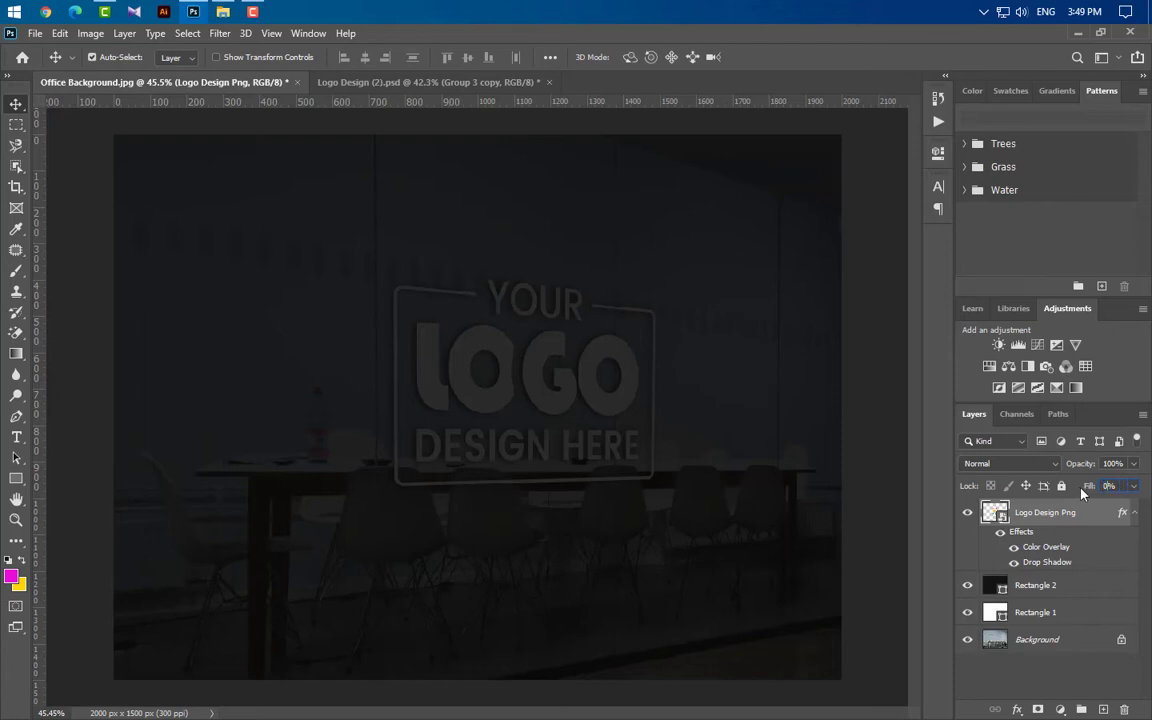
- Set the Logo Design Png layer's fill to 0% and opacity to 40%, and collapse its effects list
{"action": "type", "text": "0"}
{"action": "key", "text": "Tab"}
{"action": "type", "text": "40"}
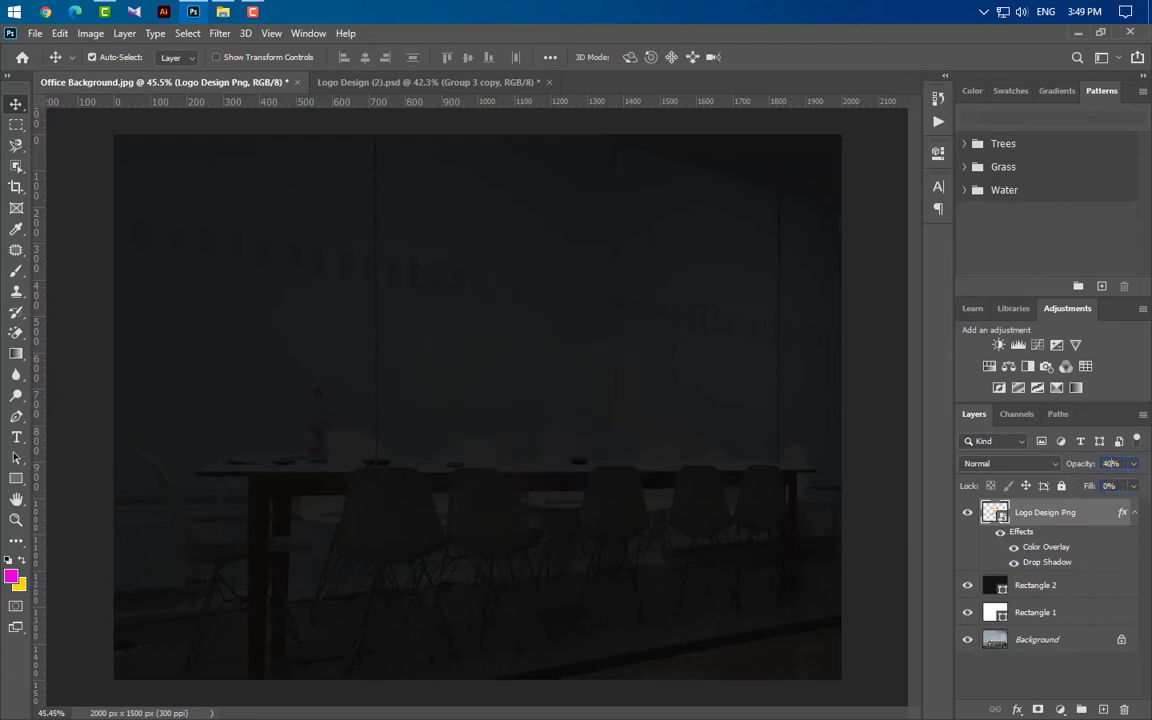
{"action": "left_click", "coordinate": [1134, 512]}
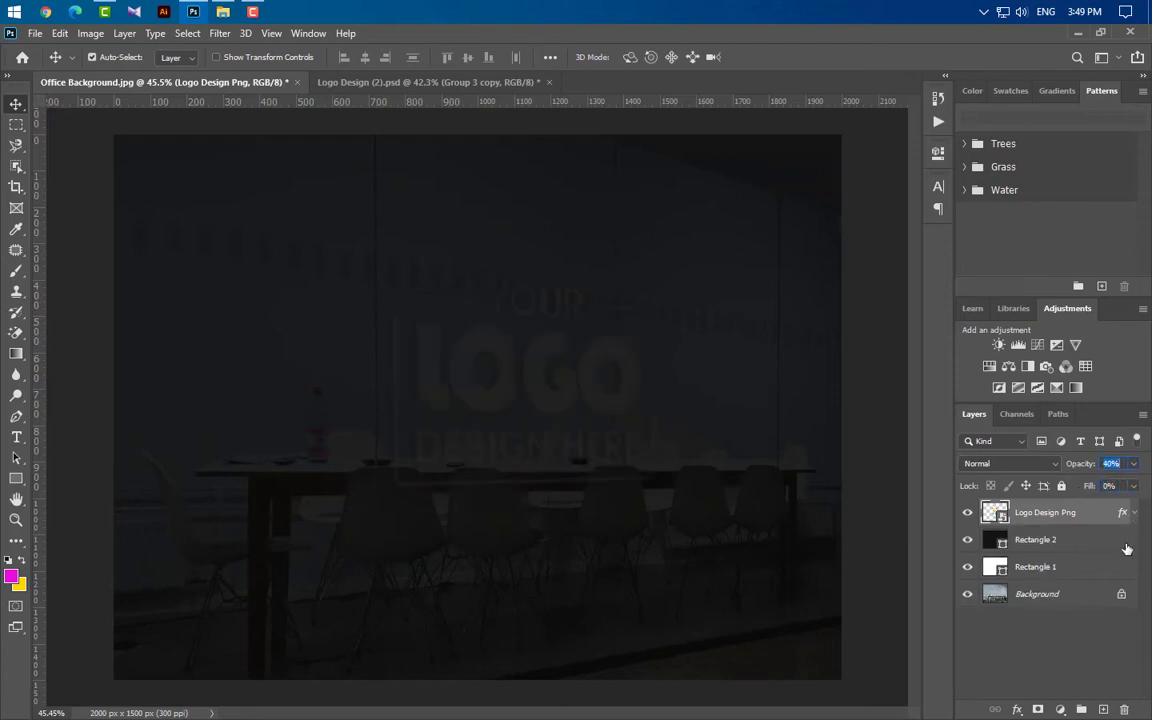
- Duplicate the Logo Design Png layer and set the copy's opacity and fill to 100%
{"action": "left_click_drag", "start_coordinate": [1100, 522], "coordinate": [1105, 709]}
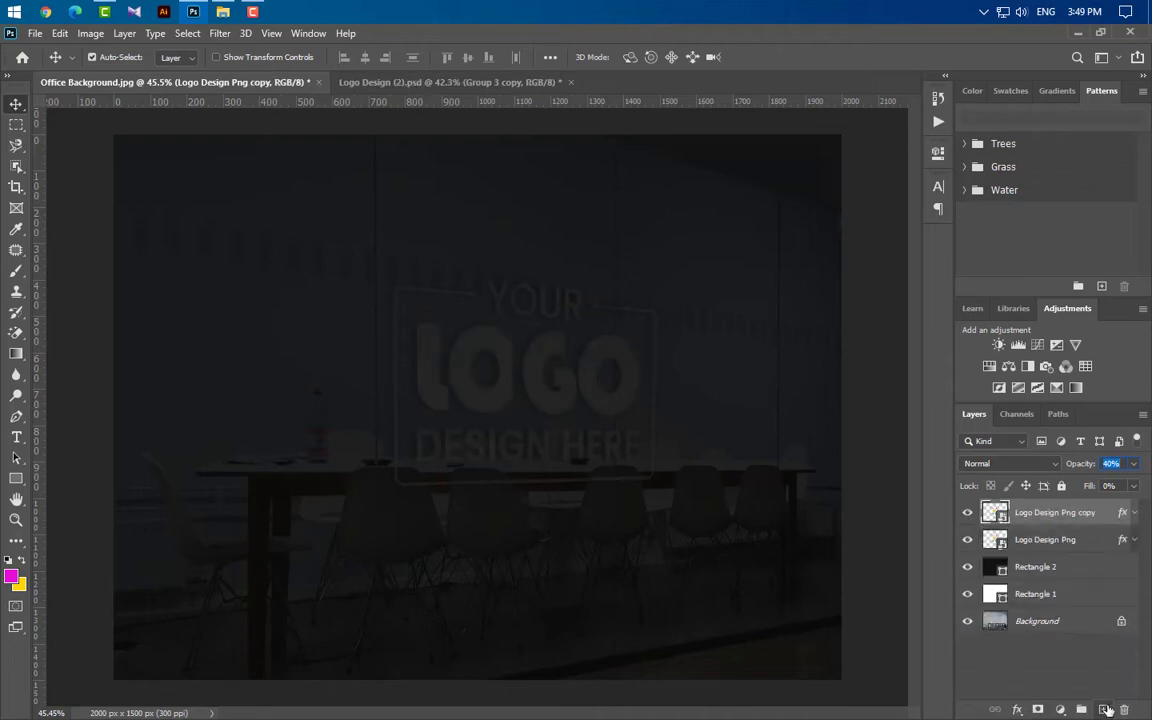
{"action": "left_click", "coordinate": [1133, 464]}
{"action": "left_click_drag", "start_coordinate": [1103, 495], "coordinate": [1138, 483]}
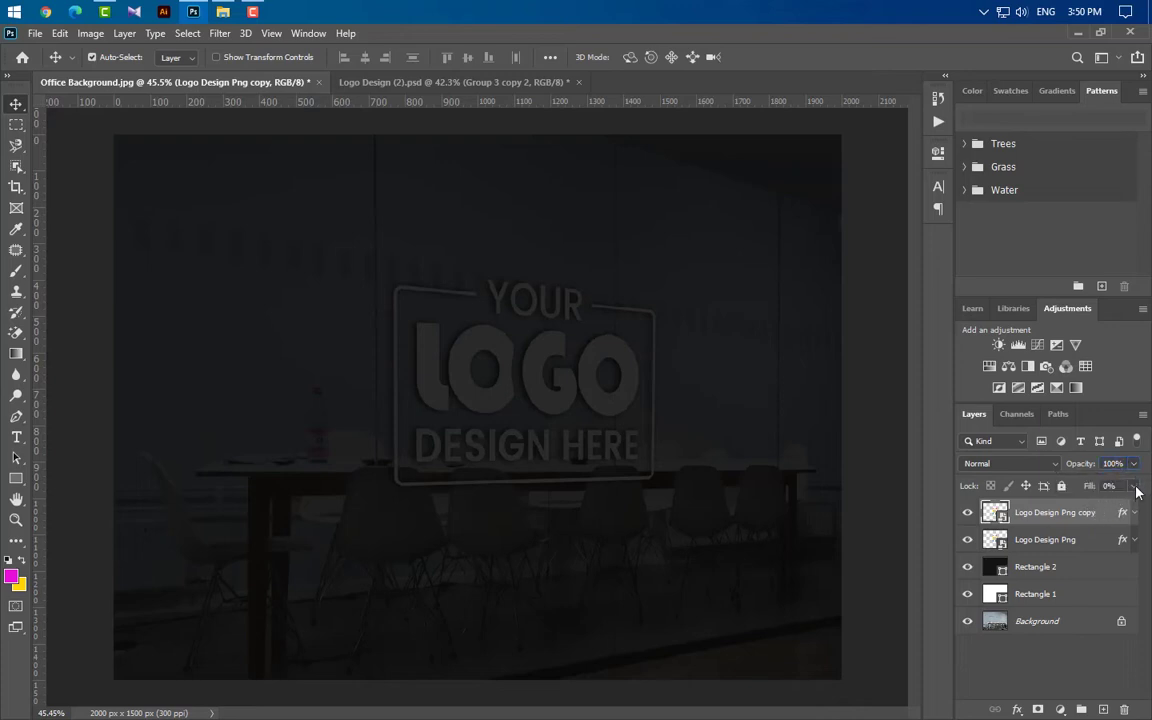
{"action": "left_click", "coordinate": [1134, 486]}
{"action": "left_click_drag", "start_coordinate": [1064, 505], "coordinate": [1140, 505]}
{"action": "left_click", "coordinate": [926, 462]}
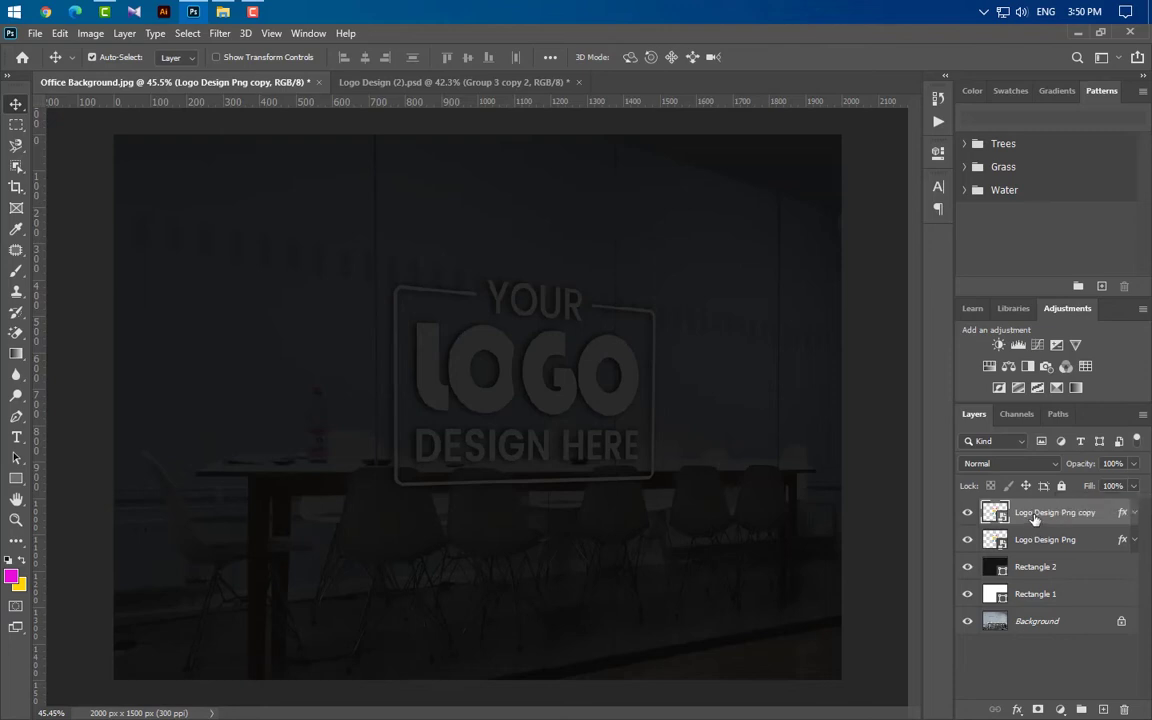
- Set the first logo copy's Drop Shadow to 50% opacity, 30 px distance, 17 px size and 5% noise
{"action": "left_click", "coordinate": [1135, 513]}
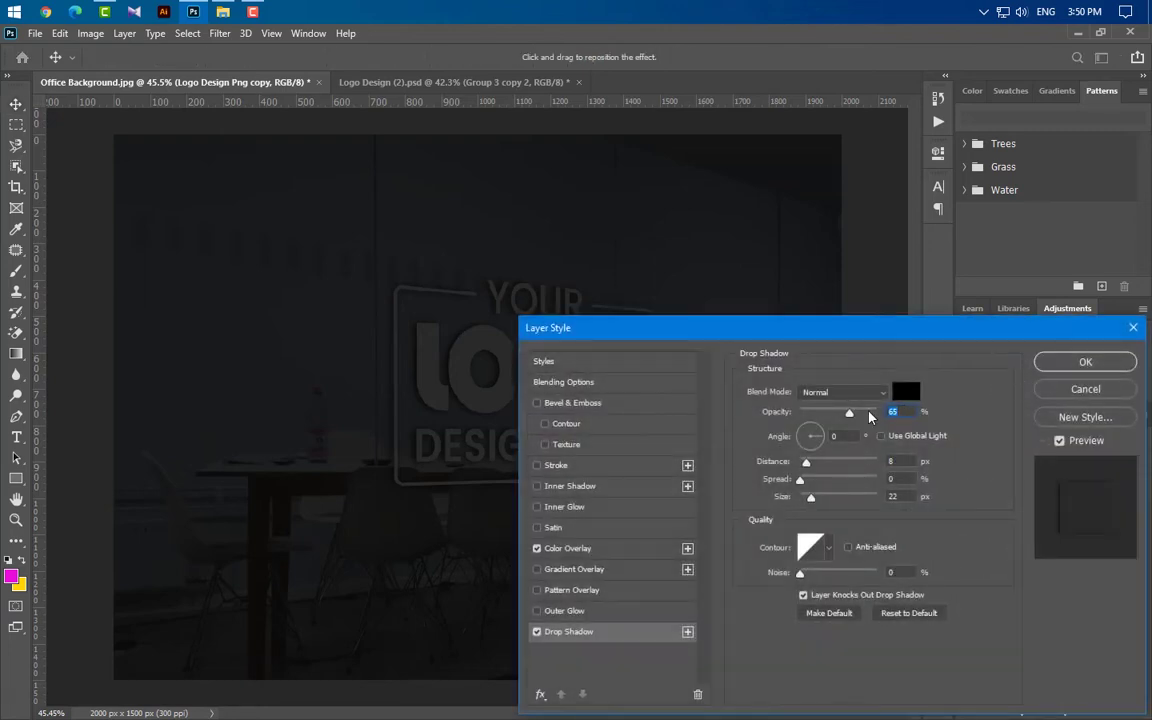
{"action": "left_click", "coordinate": [868, 411]}
{"action": "type", "text": "50"}
{"action": "double_click", "coordinate": [893, 461]}
{"action": "type", "text": "30"}
{"action": "left_click_drag", "start_coordinate": [811, 497], "coordinate": [866, 497]}
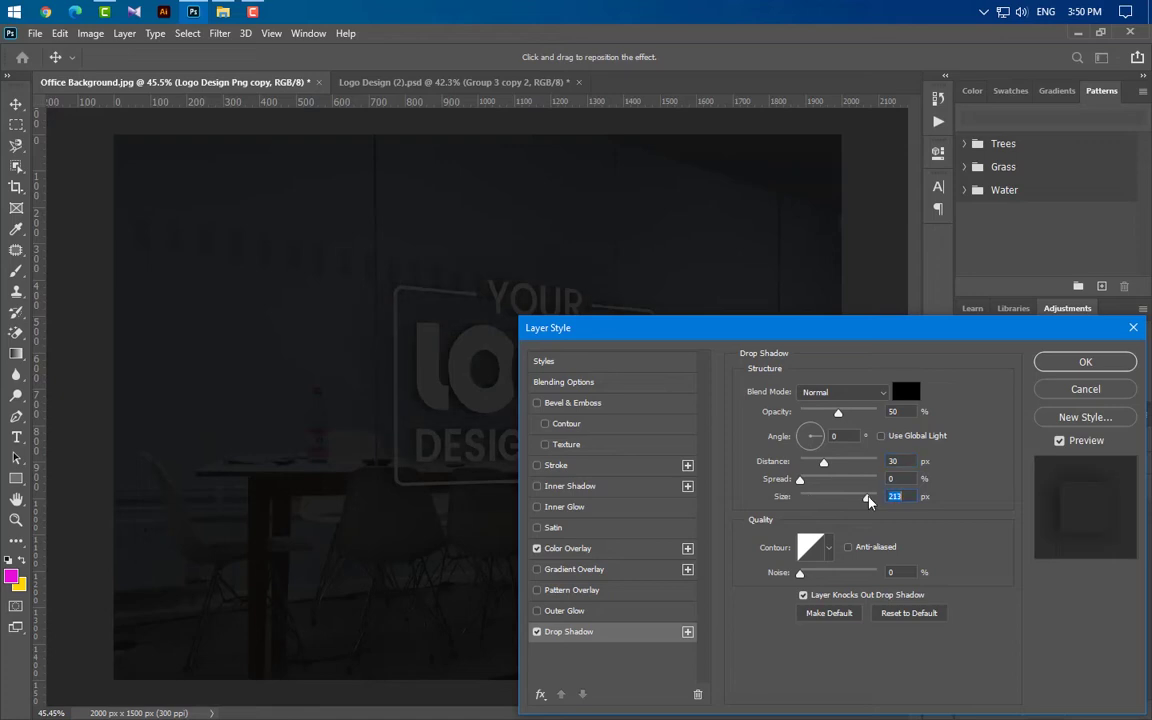
{"action": "type", "text": "17"}
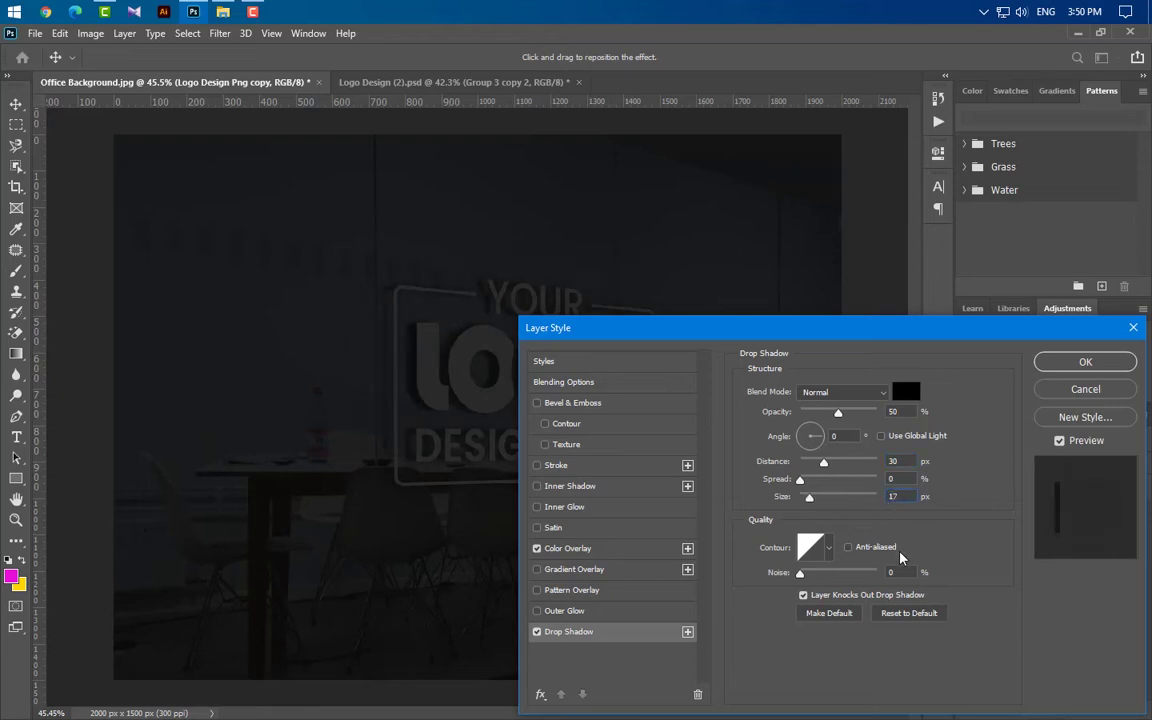
{"action": "left_click_drag", "start_coordinate": [800, 573], "coordinate": [870, 583]}
{"action": "type", "text": "5"}
{"action": "left_click", "coordinate": [1083, 363]}
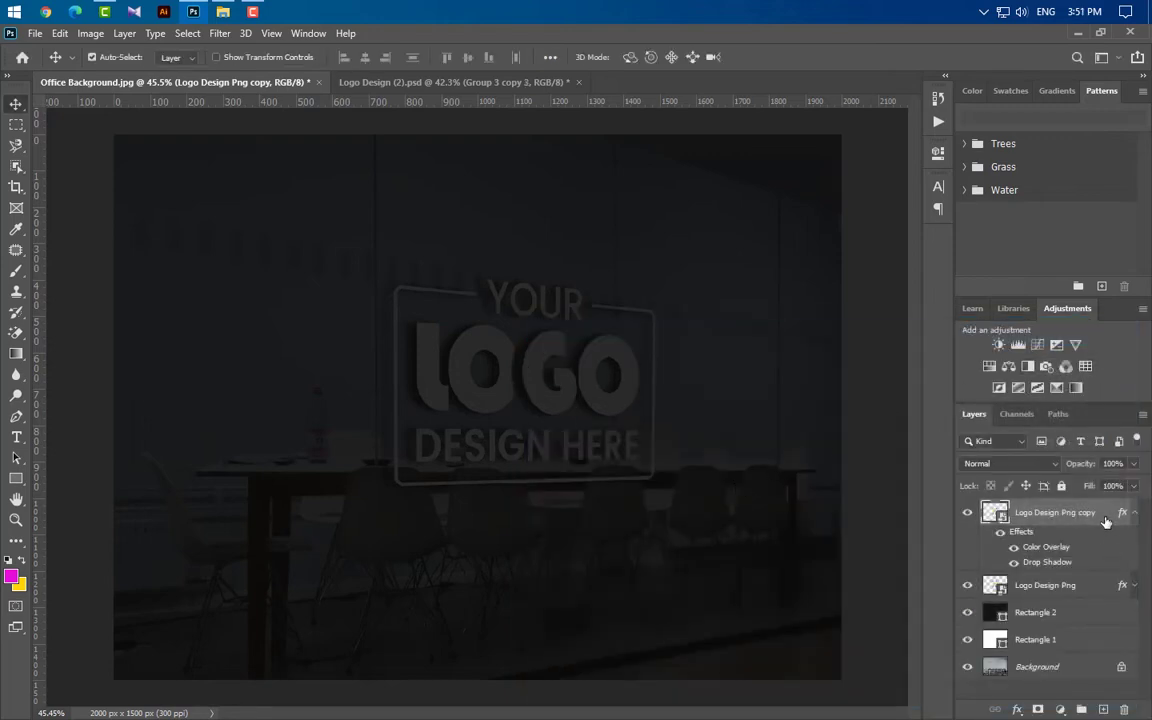
- Duplicate the logo copy and set the new layer's Drop Shadow to 75% opacity, 30° angle, 5 px distance and 15 px size
{"action": "left_click_drag", "start_coordinate": [1105, 522], "coordinate": [1105, 707]}
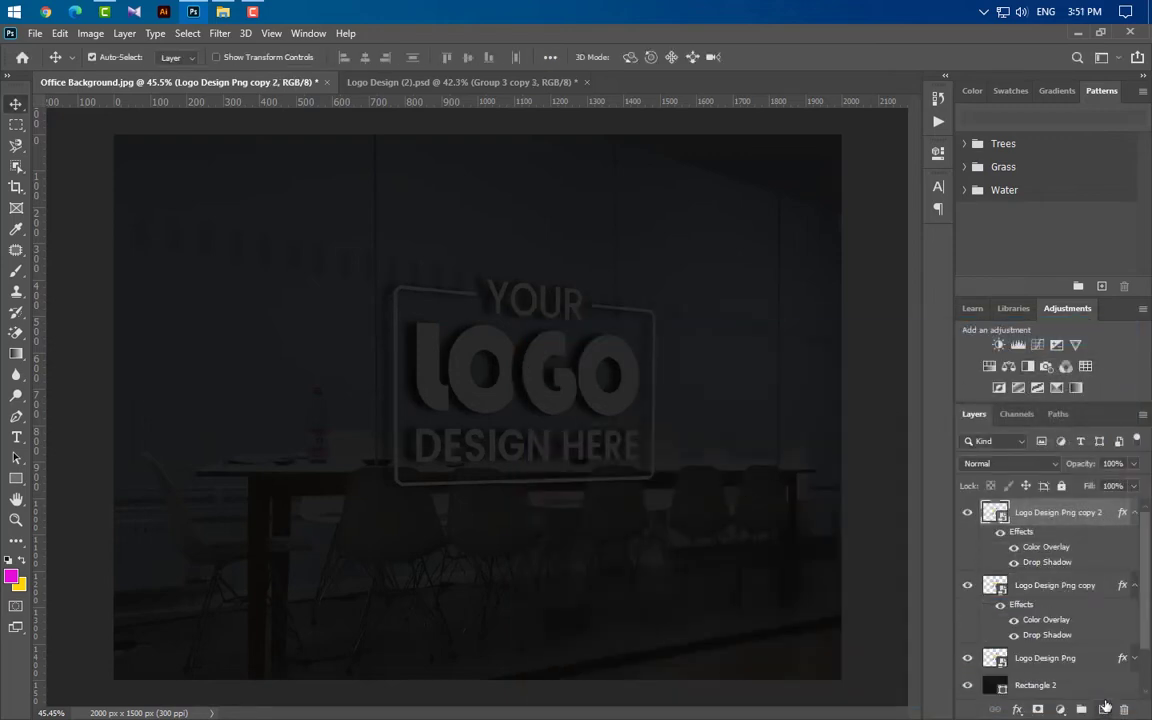
{"action": "double_click", "coordinate": [1047, 563]}
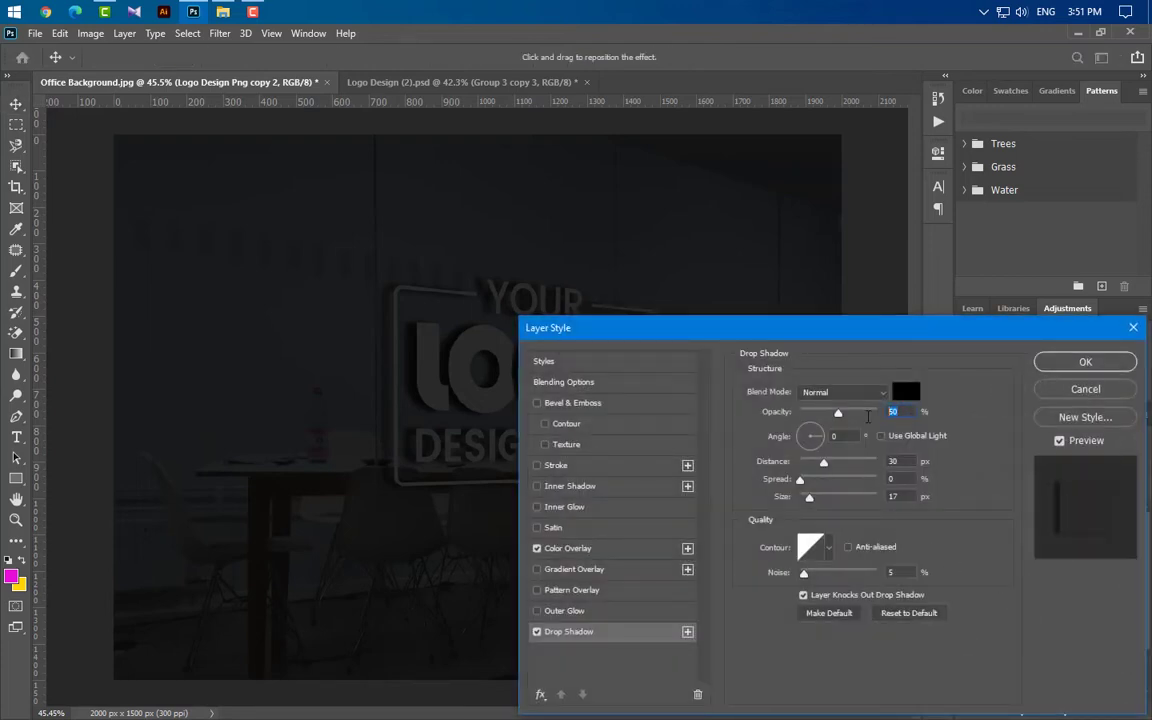
{"action": "type", "text": "75"}
{"action": "left_click", "coordinate": [838, 436]}
{"action": "type", "text": "30"}
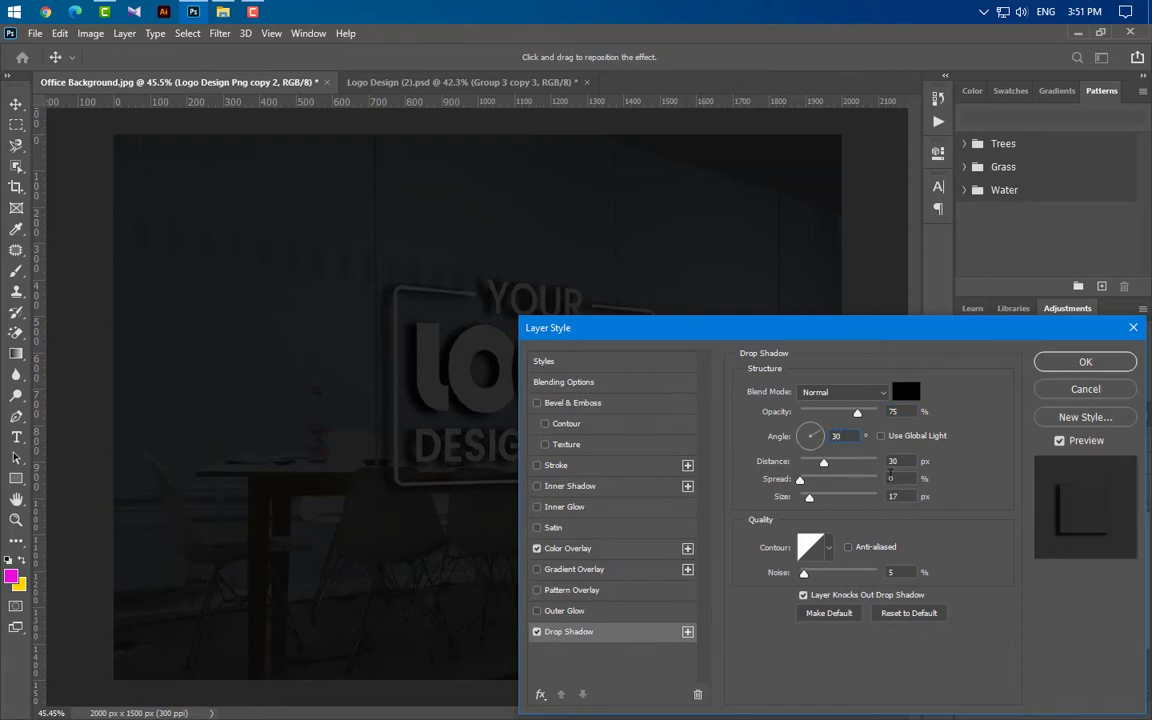
{"action": "key", "text": "Tab"}
{"action": "type", "text": "5"}
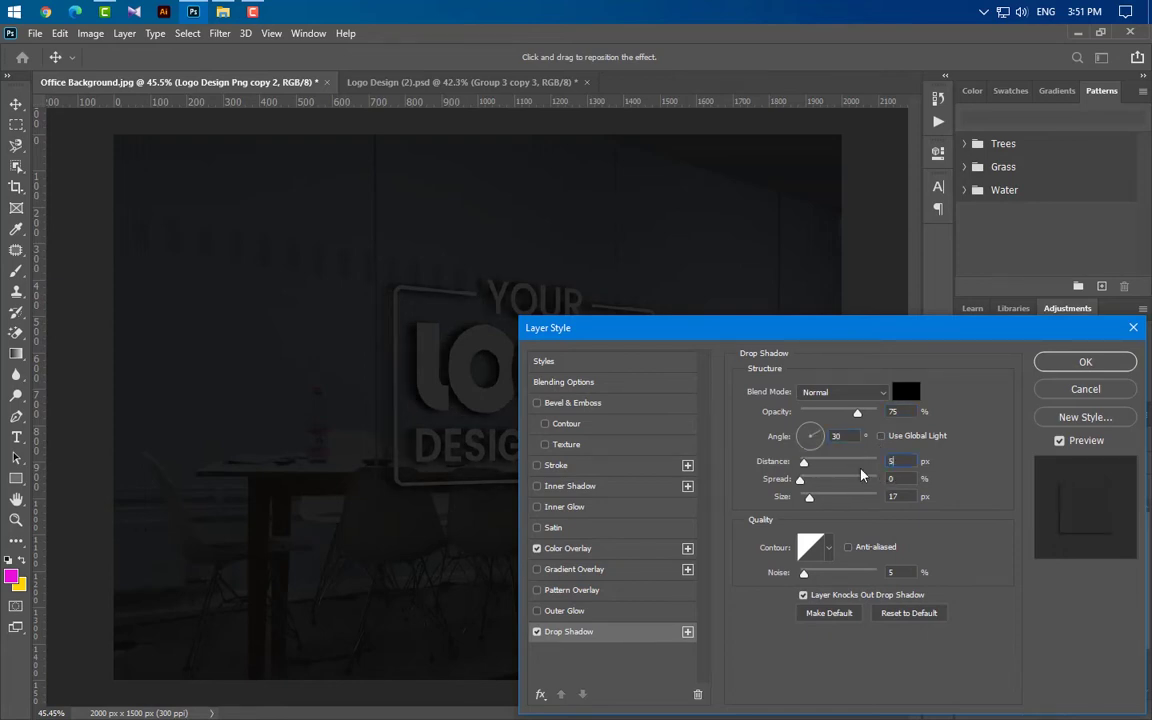
{"action": "left_click_drag", "start_coordinate": [905, 497], "coordinate": [848, 497]}
{"action": "type", "text": "15"}
{"action": "left_click", "coordinate": [1086, 364]}
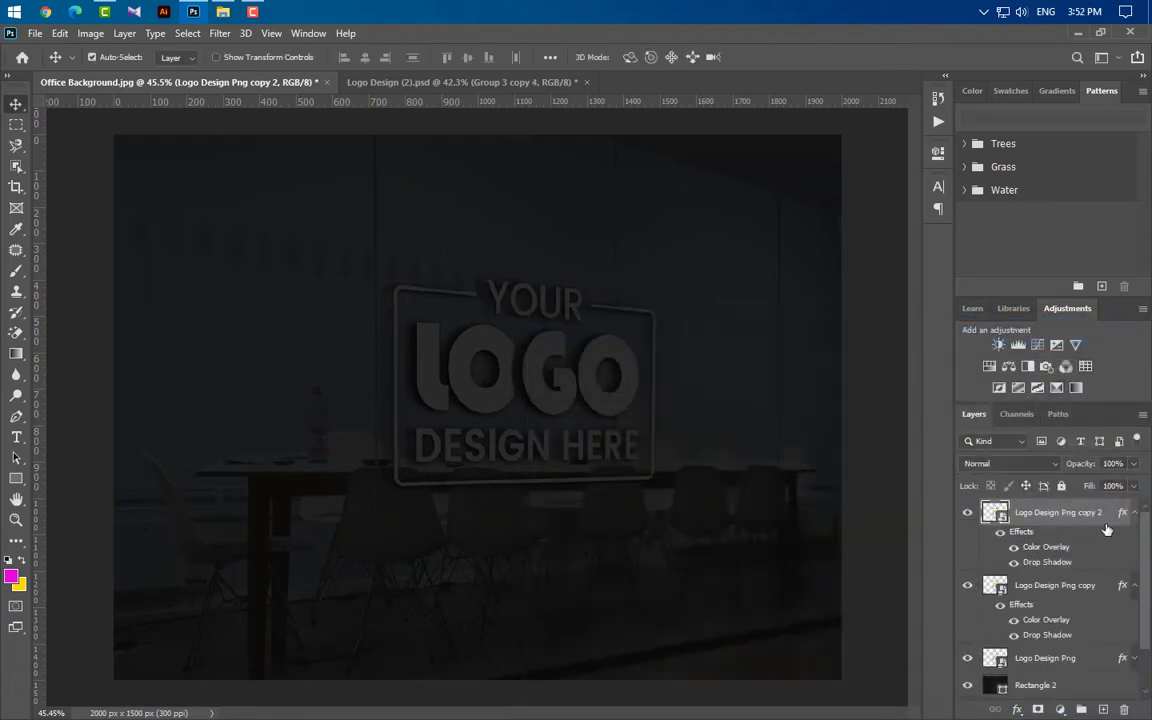
- Duplicate the Logo Design Png copy 2 layer and set the new copy's Color Overlay to 0f0e0e
{"action": "left_click_drag", "start_coordinate": [1106, 529], "coordinate": [1104, 709]}
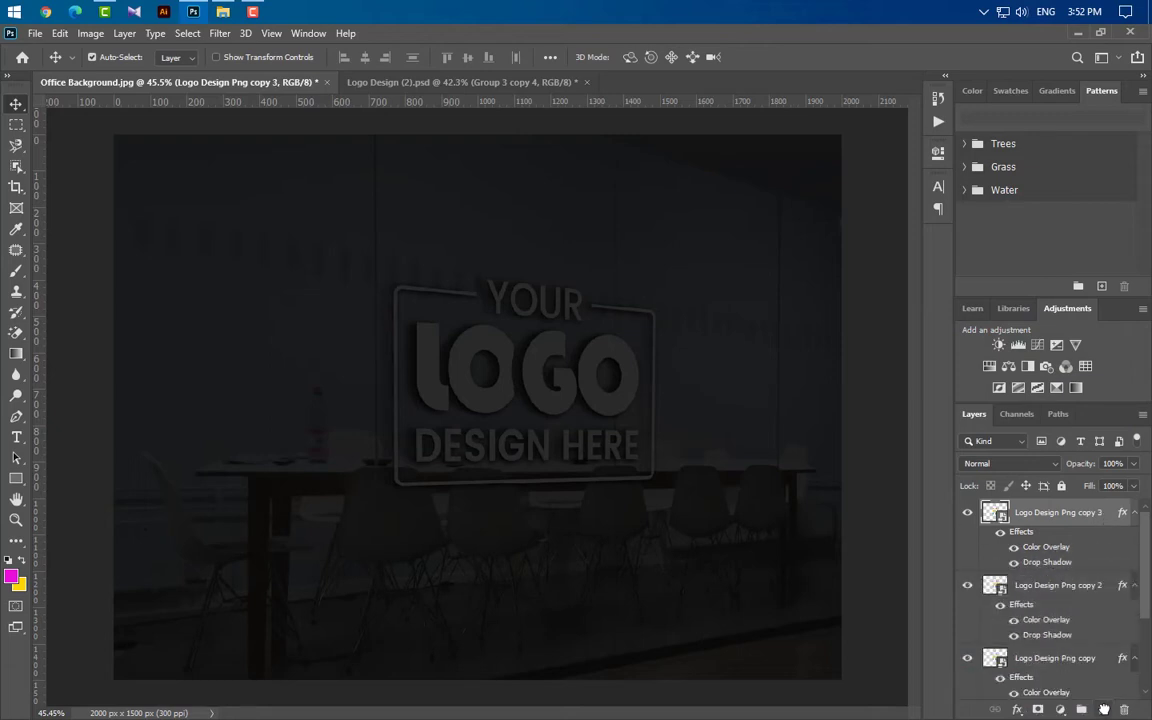
{"action": "double_click", "coordinate": [1036, 550]}
{"action": "left_click", "coordinate": [907, 391]}
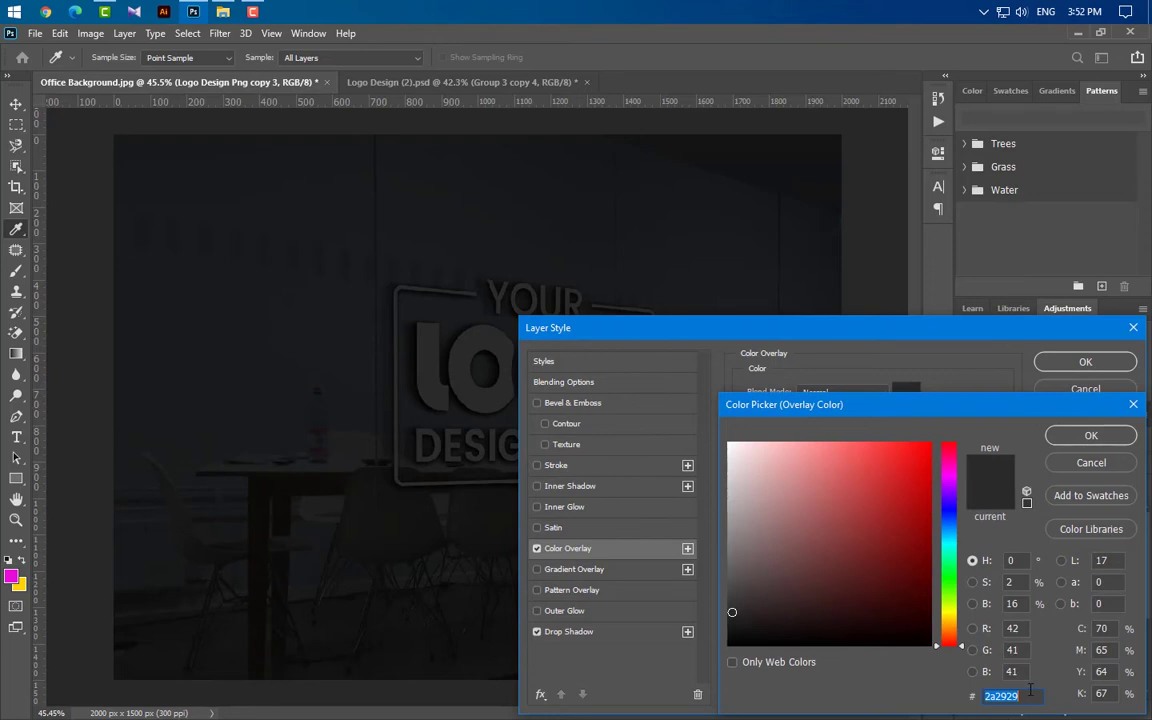
{"action": "type", "text": "0f0e0e"}
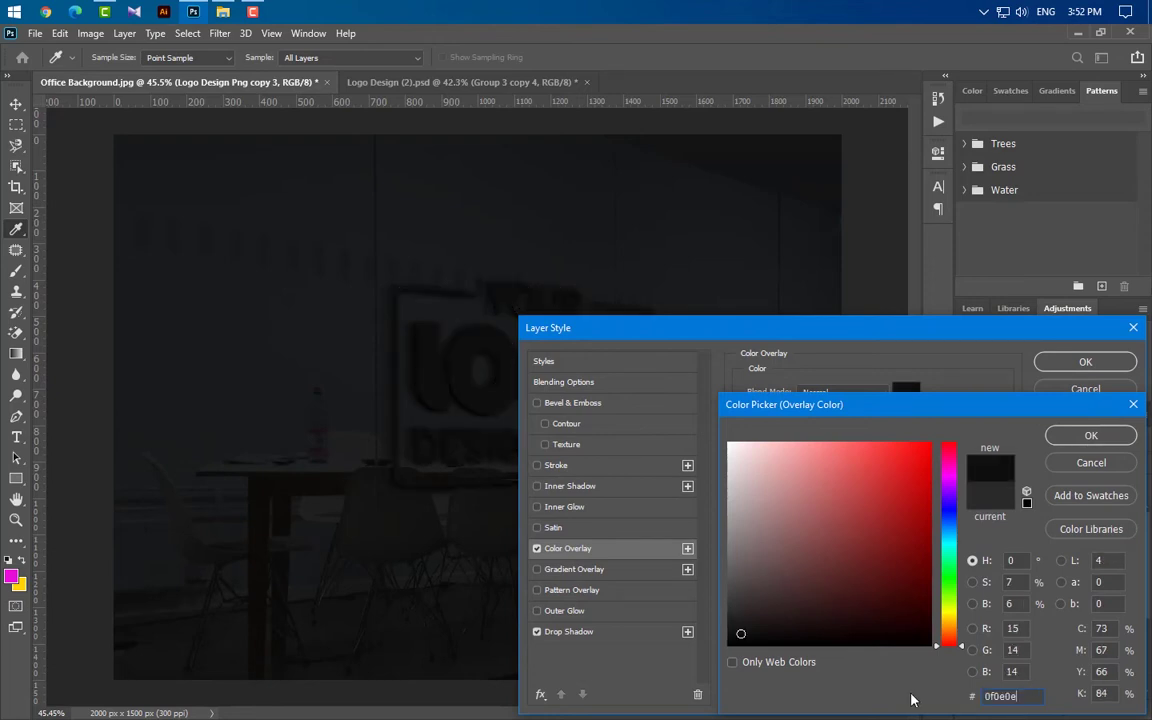
{"action": "left_click", "coordinate": [1117, 436]}
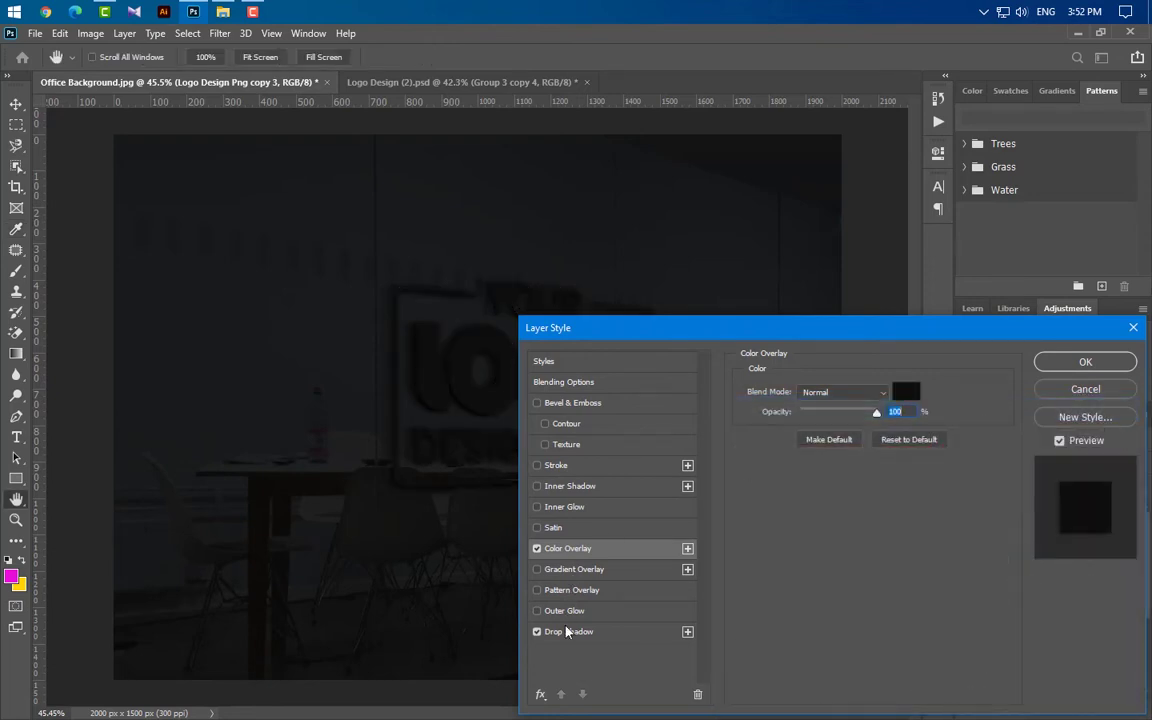
- Set the new logo copy's Drop Shadow to 100% opacity and 0% noise, adjusting its distance and size, and apply the style
{"action": "left_click", "coordinate": [605, 633]}
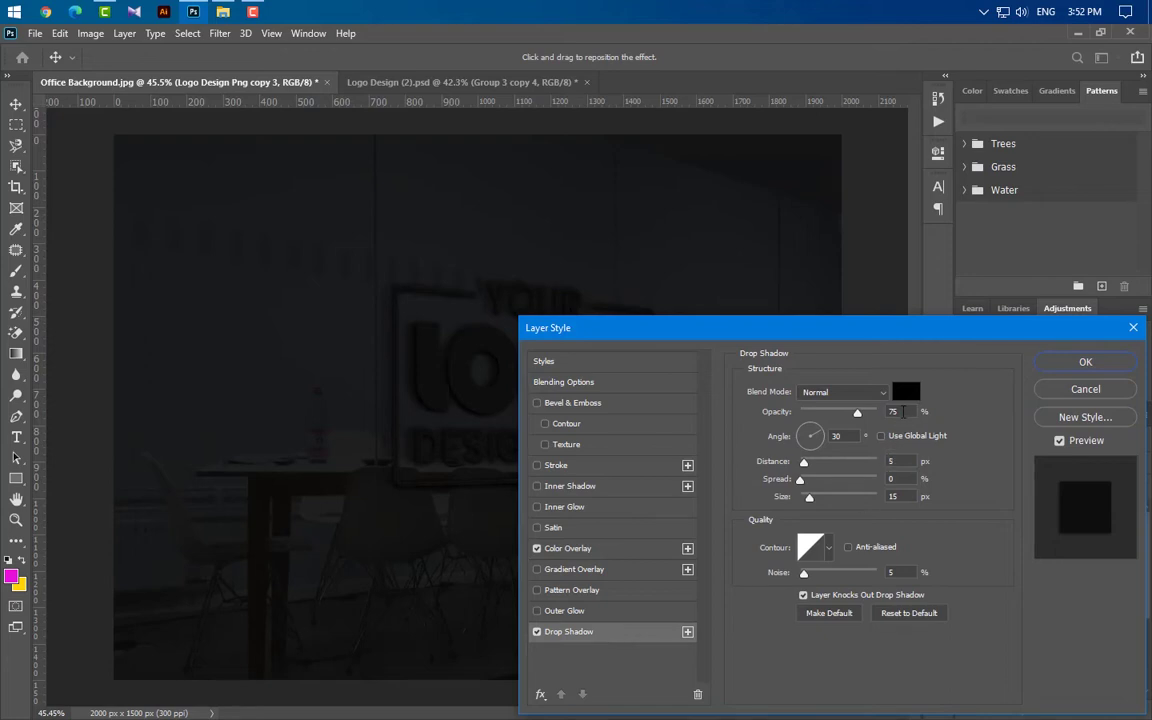
{"action": "type", "text": "00"}
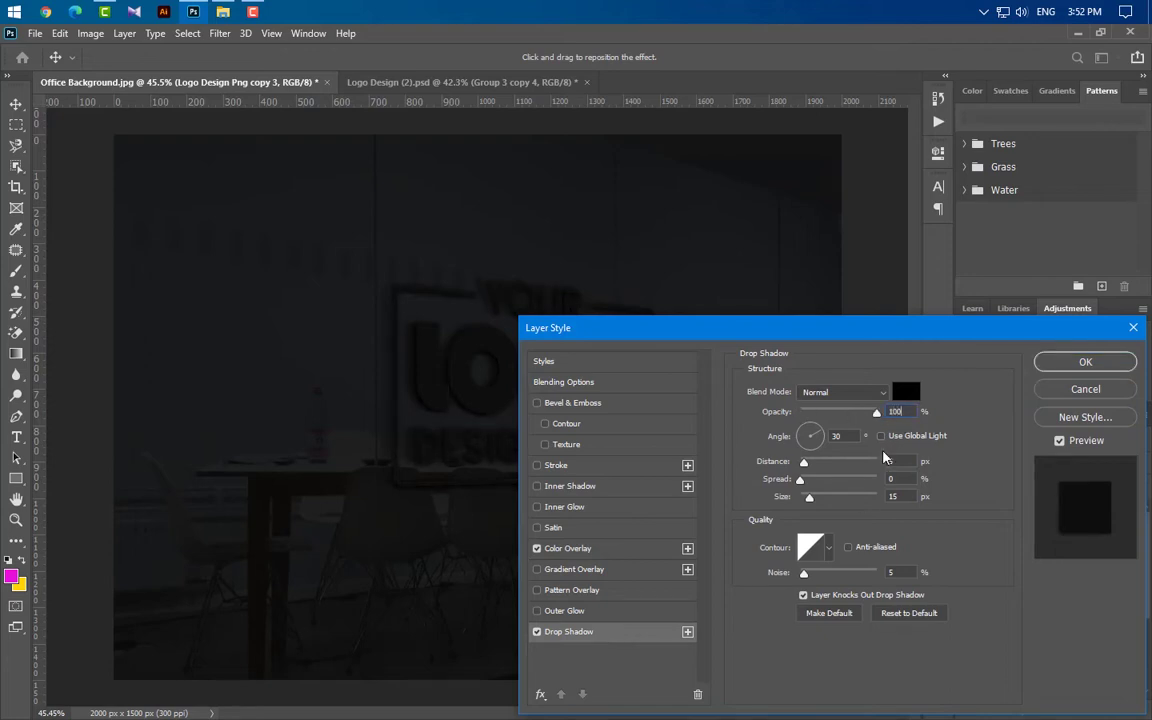
{"action": "key", "text": "Tab"}
{"action": "left_click_drag", "start_coordinate": [804, 463], "coordinate": [843, 465]}
{"action": "type", "text": "55"}
{"action": "key", "text": "Tab"}
{"action": "type", "text": "7"}
{"action": "left_click", "coordinate": [859, 574]}
{"action": "type", "text": "0"}
{"action": "left_click", "coordinate": [1070, 363]}
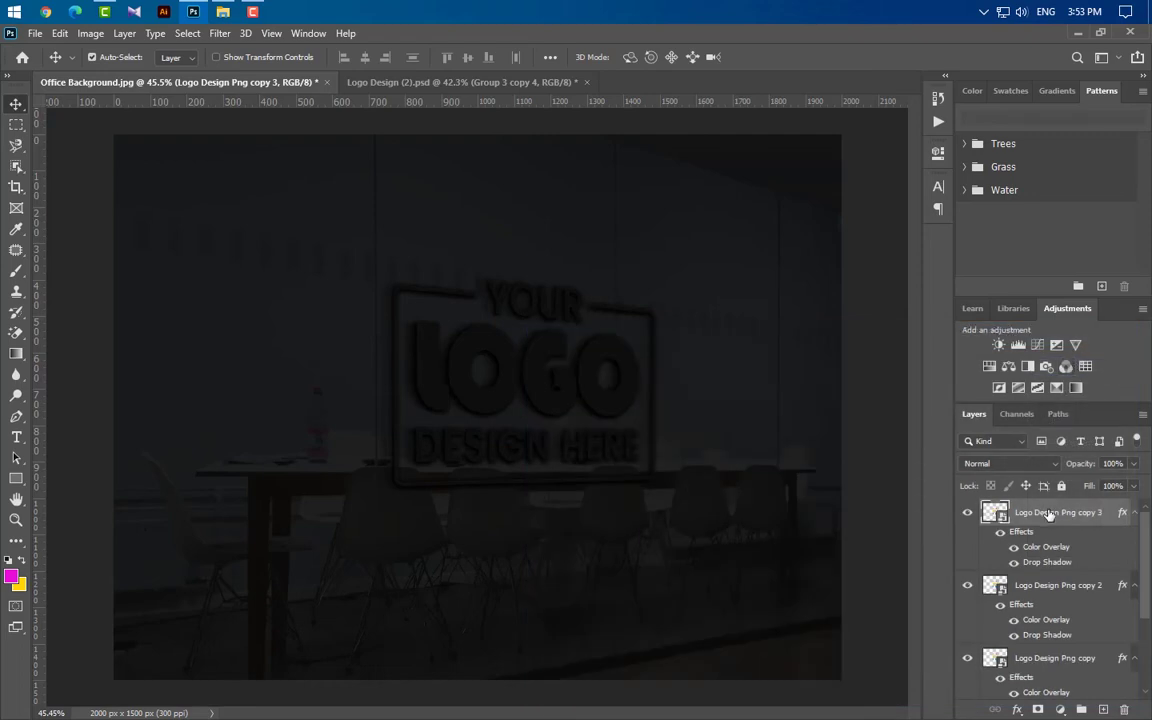
- Duplicate the Logo Design Png copy 3 layer and group the four logo layers beneath the new copy
{"action": "left_click_drag", "start_coordinate": [1112, 519], "coordinate": [1104, 708]}
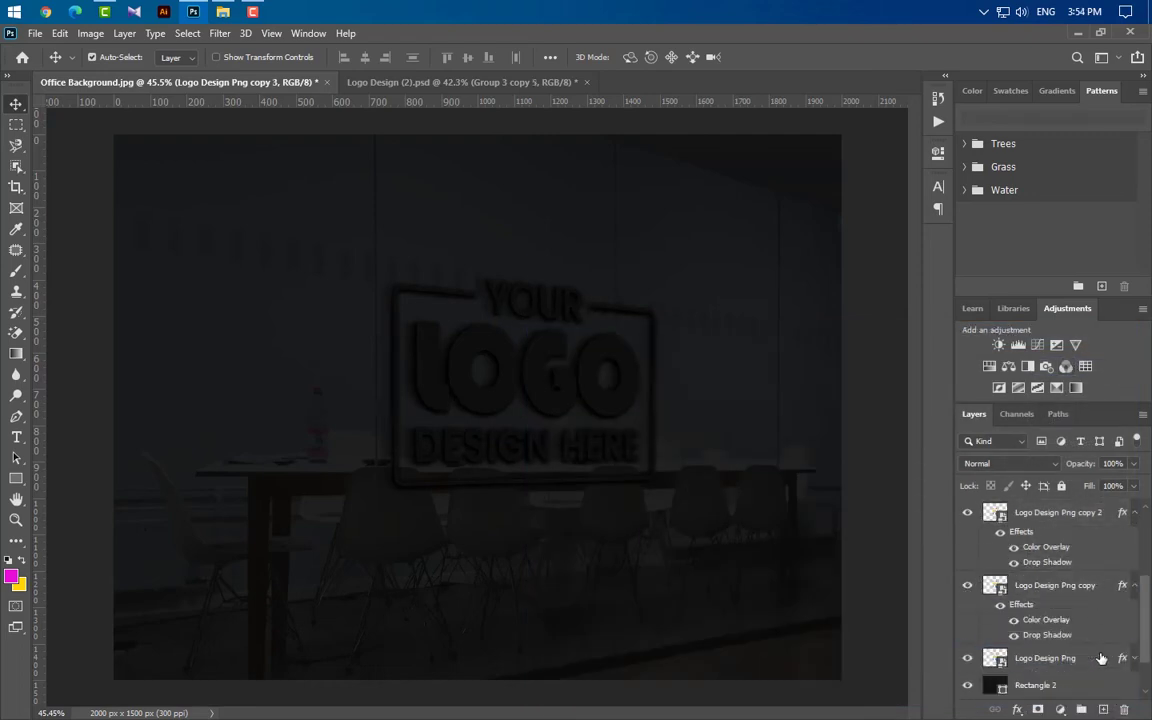
{"action": "key", "text": "ctrl+z"}
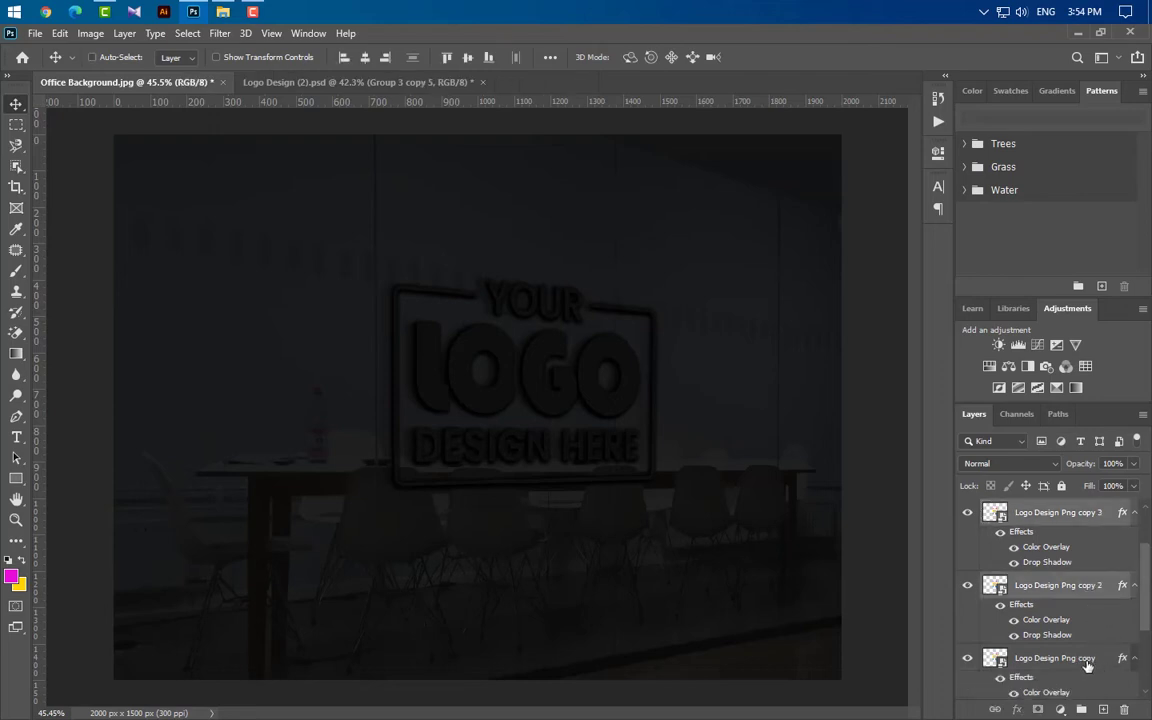
{"action": "scroll", "coordinate": [1097, 678], "scroll_direction": "down", "scroll_amount": 2}
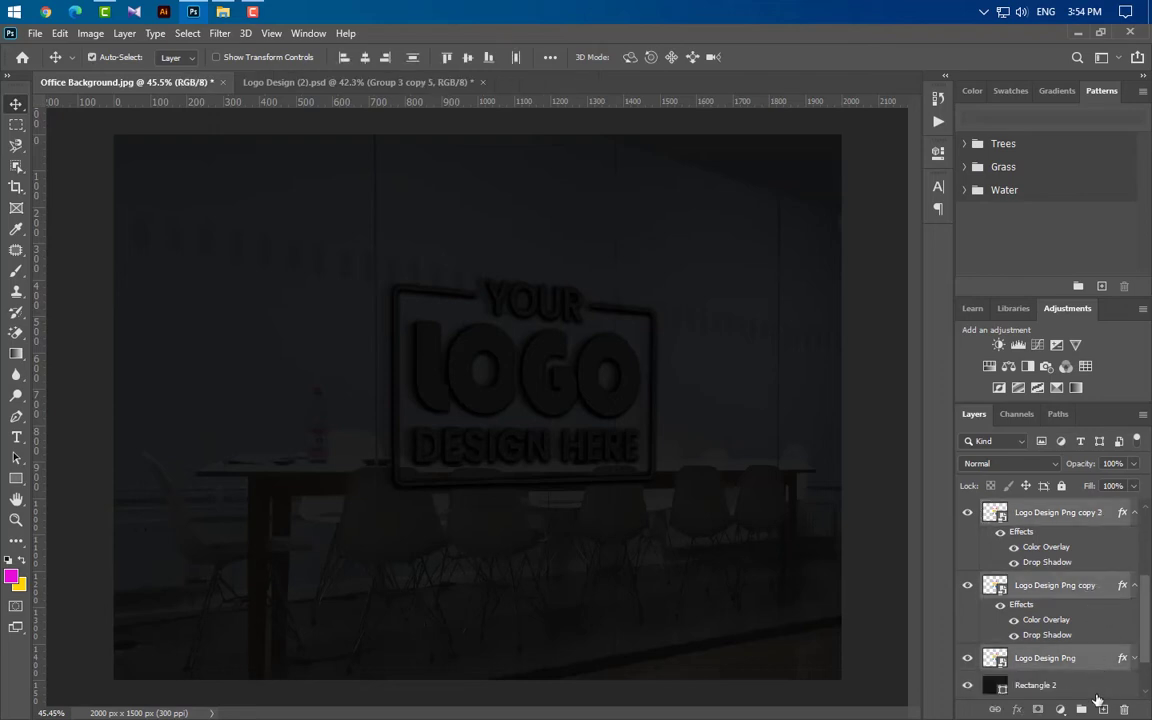
{"action": "key", "text": "ctrl+g"}
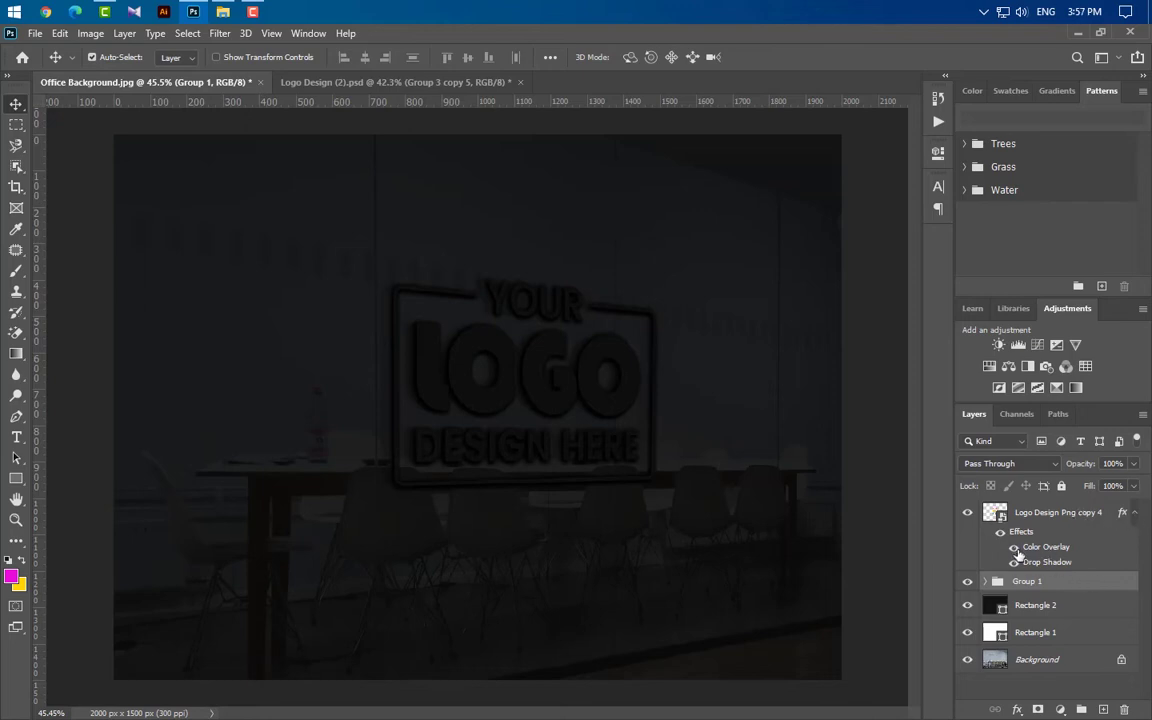
- Turn off the Color Overlay effect on the Logo Design Png copy 4 layer in its layer style settings
{"action": "left_click", "coordinate": [1014, 550]}
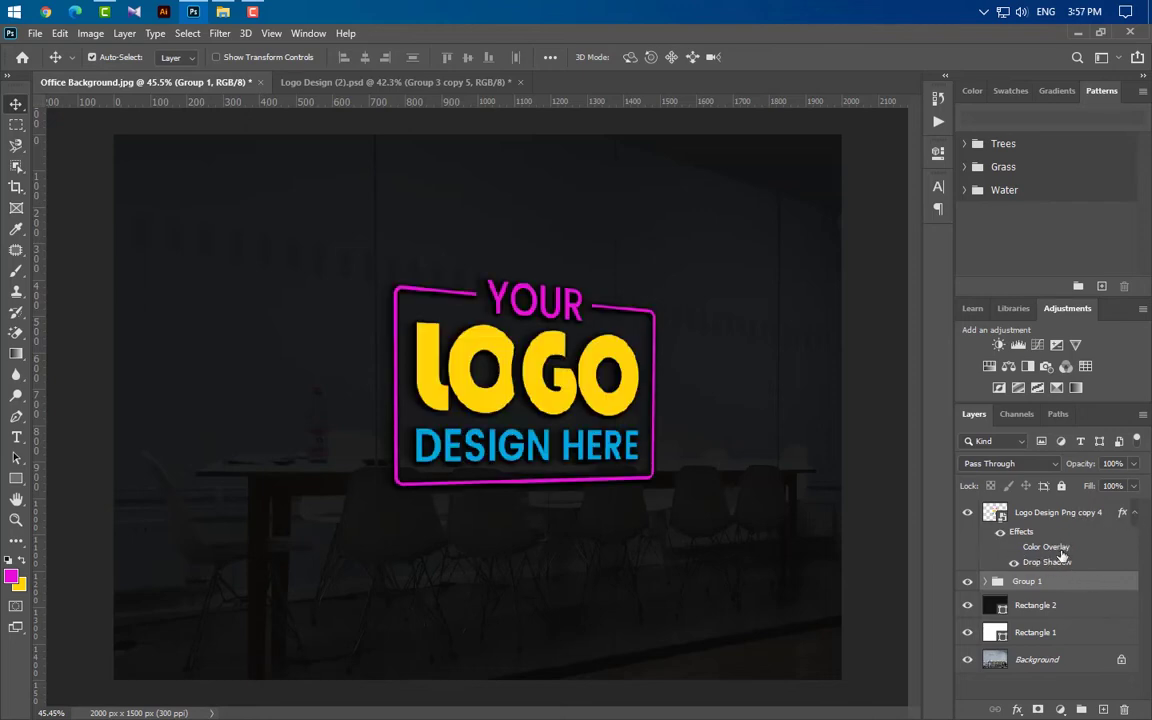
{"action": "double_click", "coordinate": [1050, 552]}
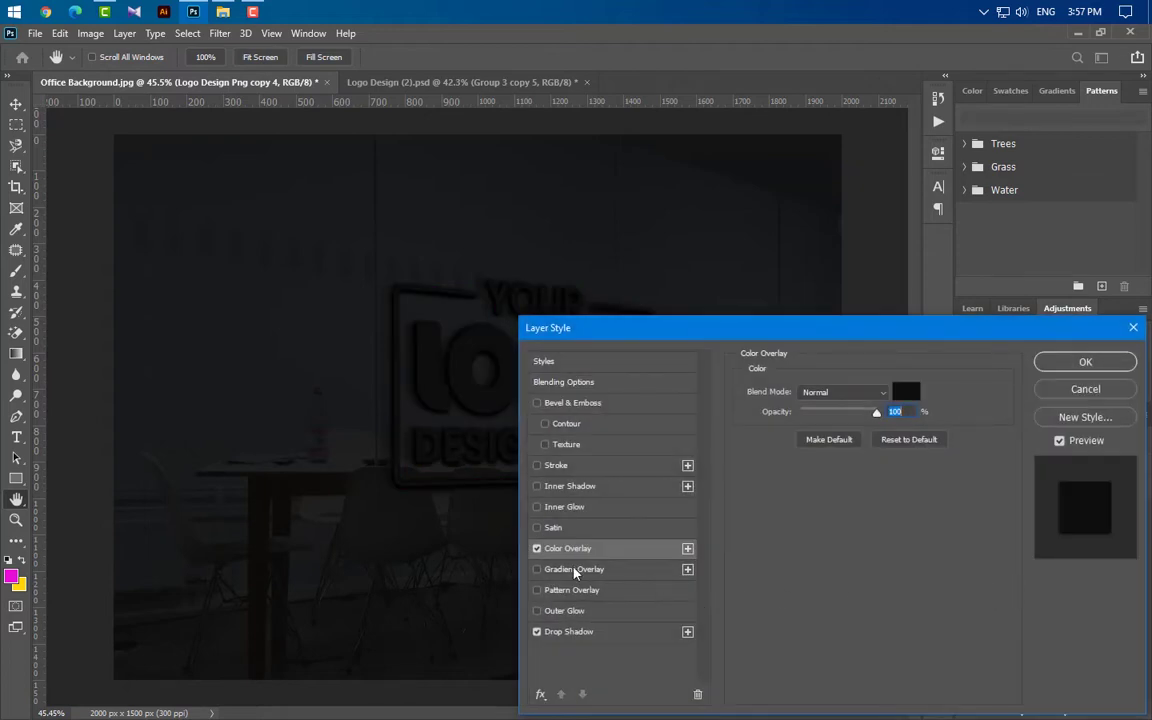
{"action": "left_click", "coordinate": [537, 549]}
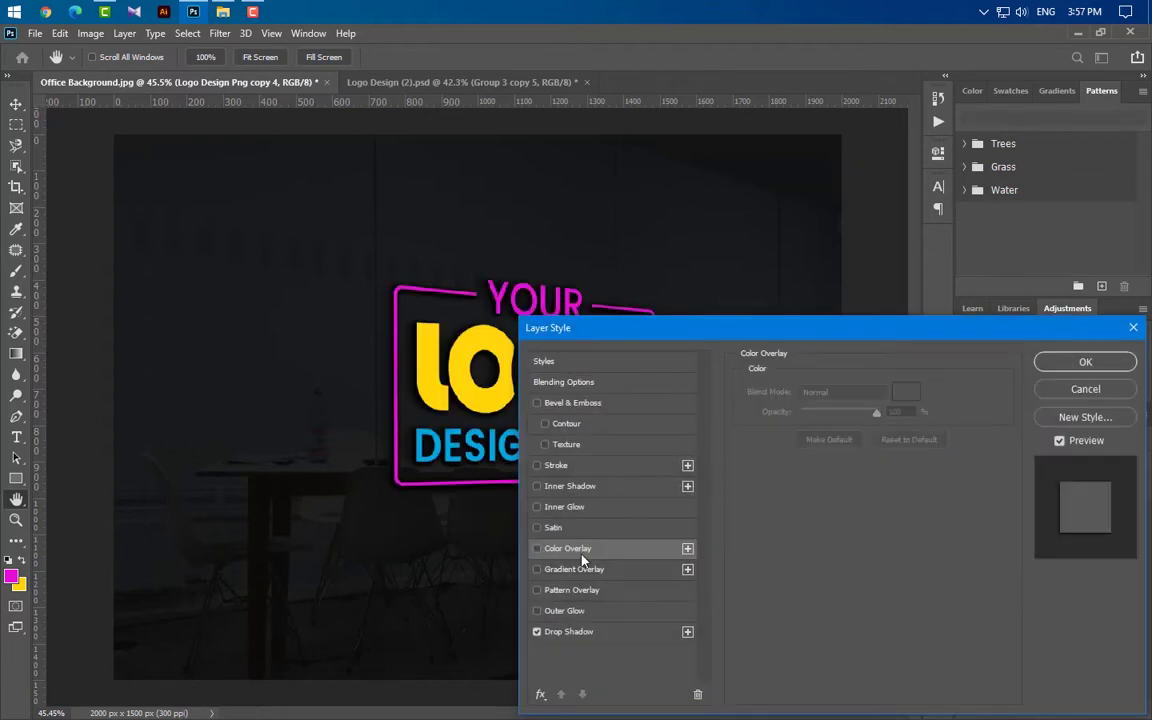
- Add a Bevel & Emboss to the top logo copy: Inner Bevel, Smooth technique, 99% depth, 0° angle and 25° altitude
{"action": "left_click", "coordinate": [617, 408]}
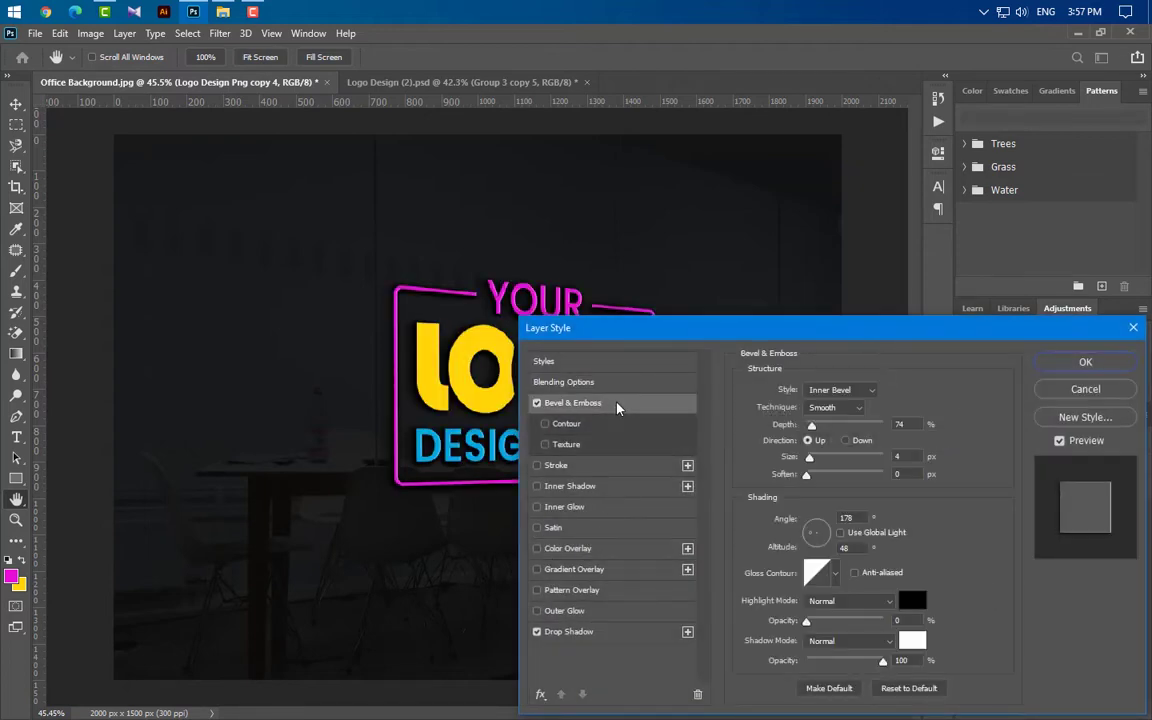
{"action": "left_click", "coordinate": [848, 394]}
{"action": "left_click", "coordinate": [845, 415]}
{"action": "left_click", "coordinate": [838, 408]}
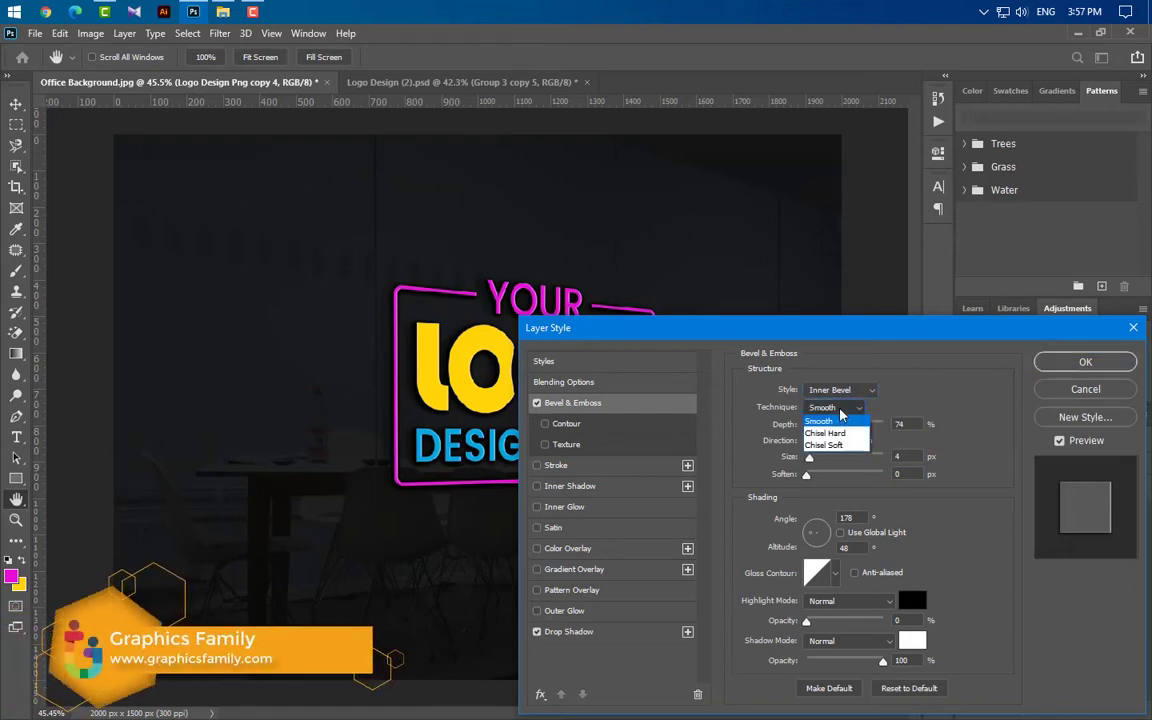
{"action": "left_click", "coordinate": [838, 422]}
{"action": "left_click_drag", "start_coordinate": [809, 424], "coordinate": [872, 424]}
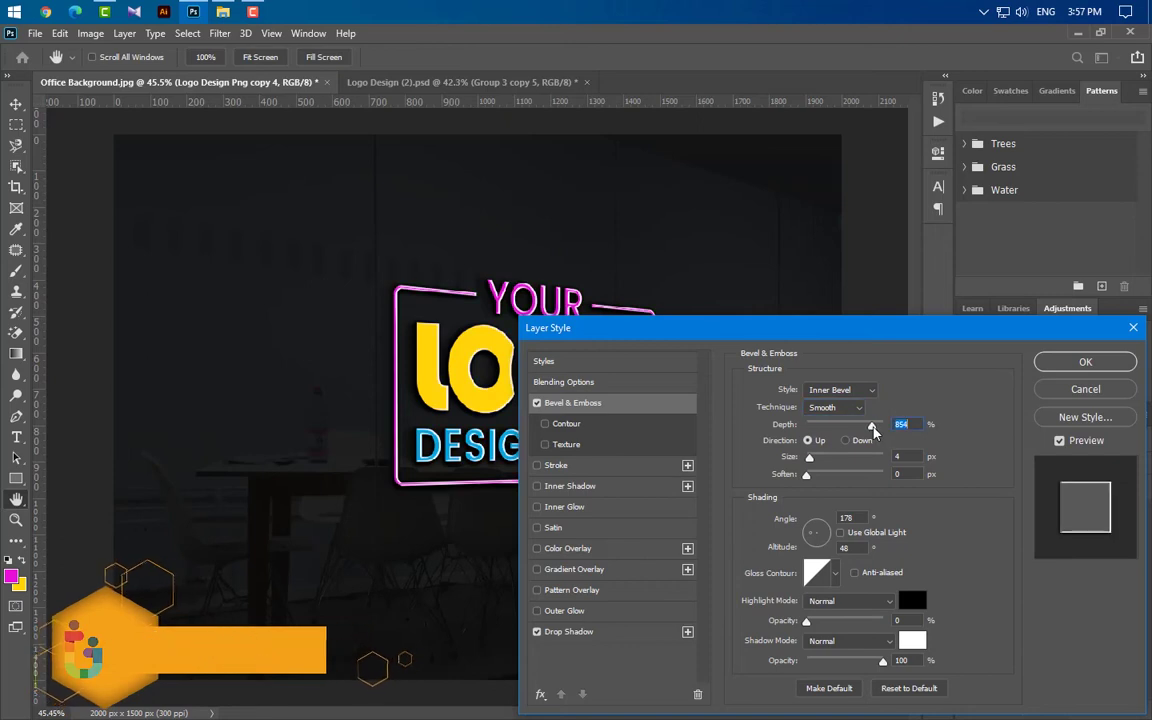
{"action": "type", "text": "99"}
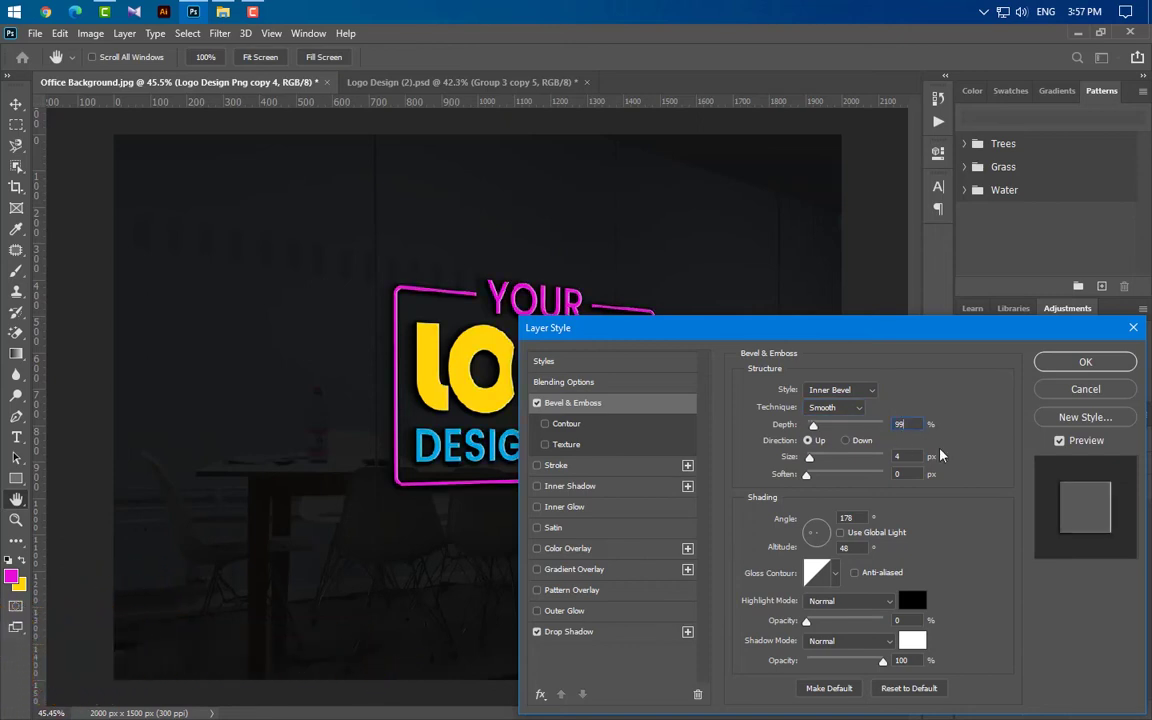
{"action": "key", "text": "Tab"}
{"action": "key", "text": "Tab"}
{"action": "key", "text": "Tab"}
{"action": "type", "text": "0"}
{"action": "key", "text": "Tab"}
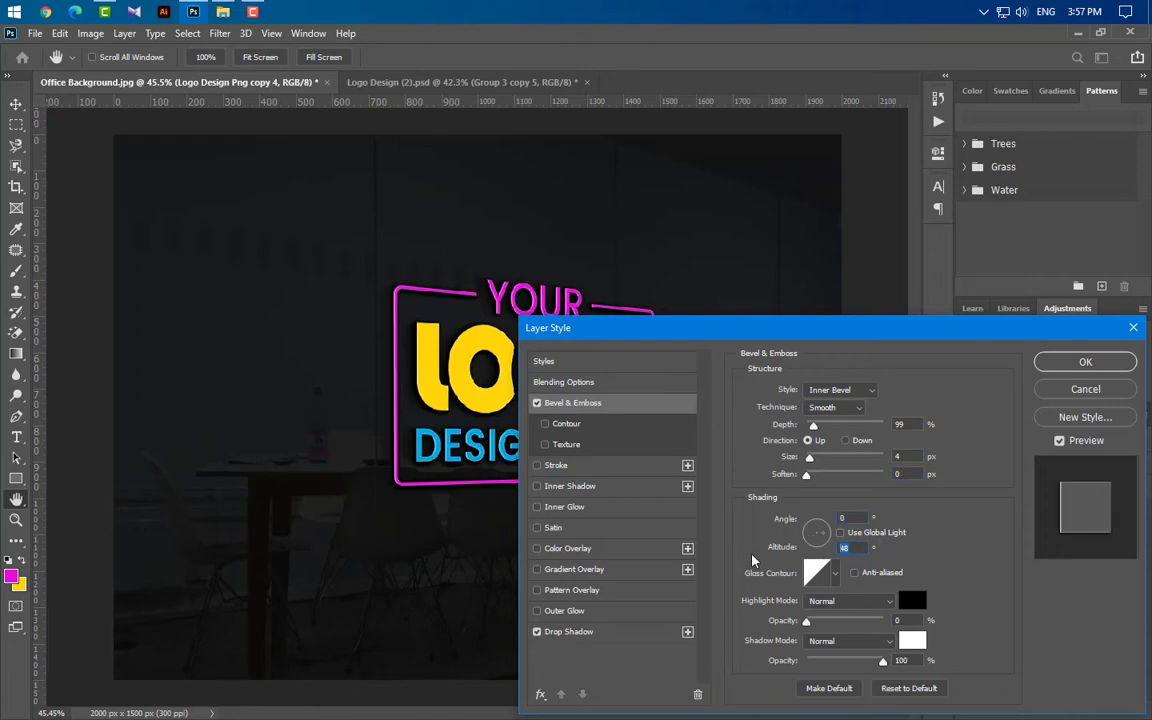
{"action": "type", "text": "25"}
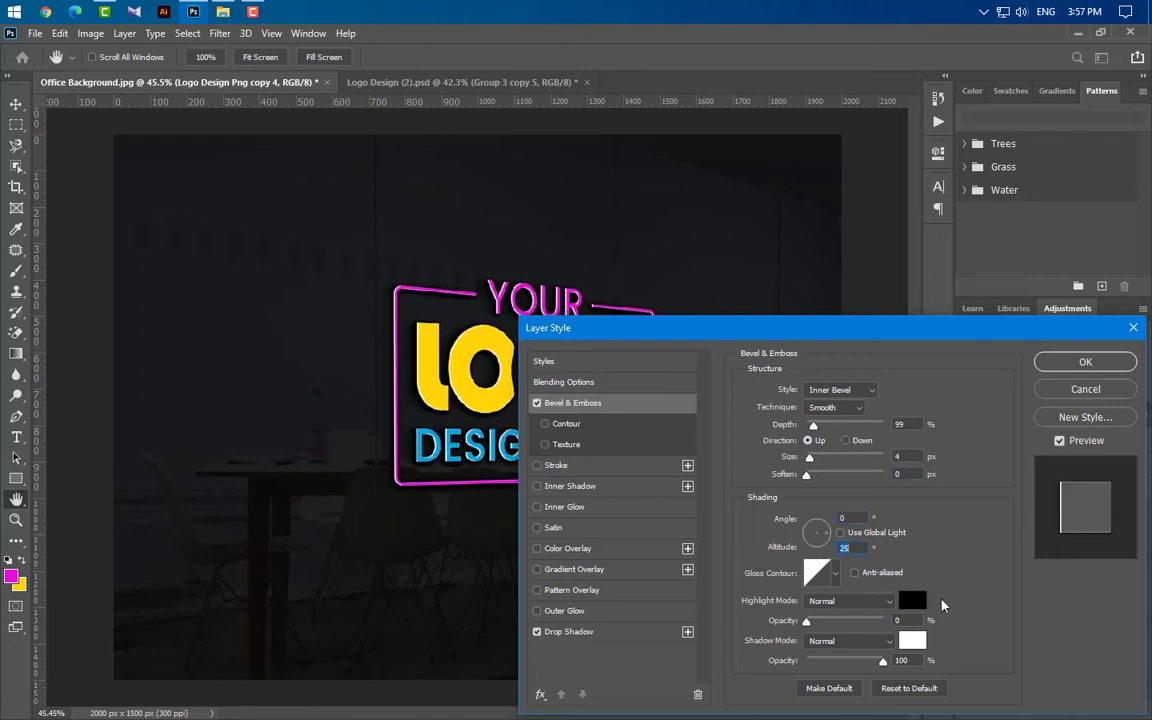
- Set the bevel's highlight colour to white and its shadow colour to black at 75% opacity
{"action": "left_click", "coordinate": [920, 602]}
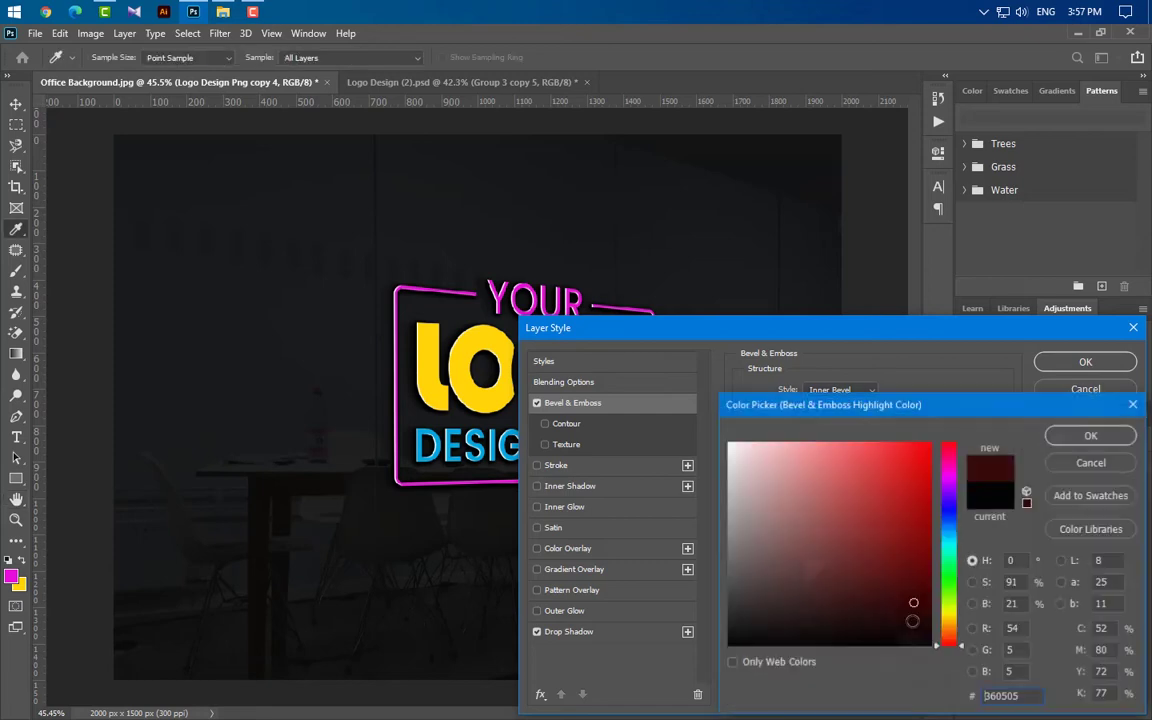
{"action": "left_click", "coordinate": [730, 444]}
{"action": "left_click", "coordinate": [1090, 435]}
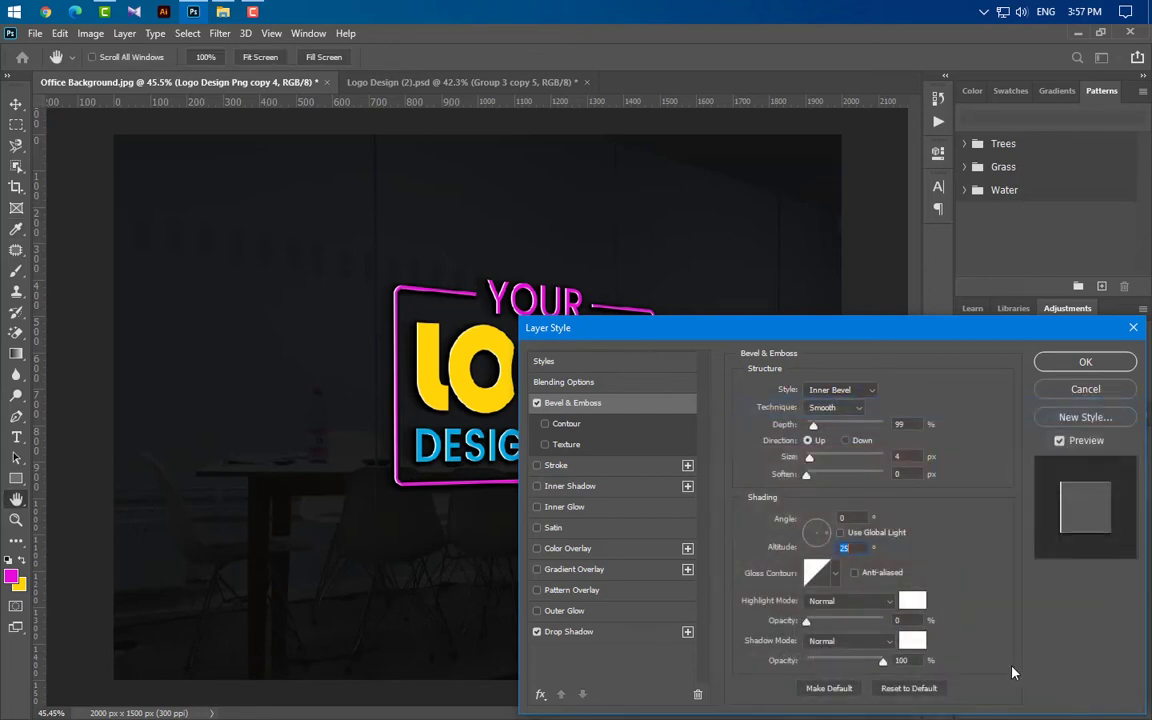
{"action": "left_click", "coordinate": [912, 640]}
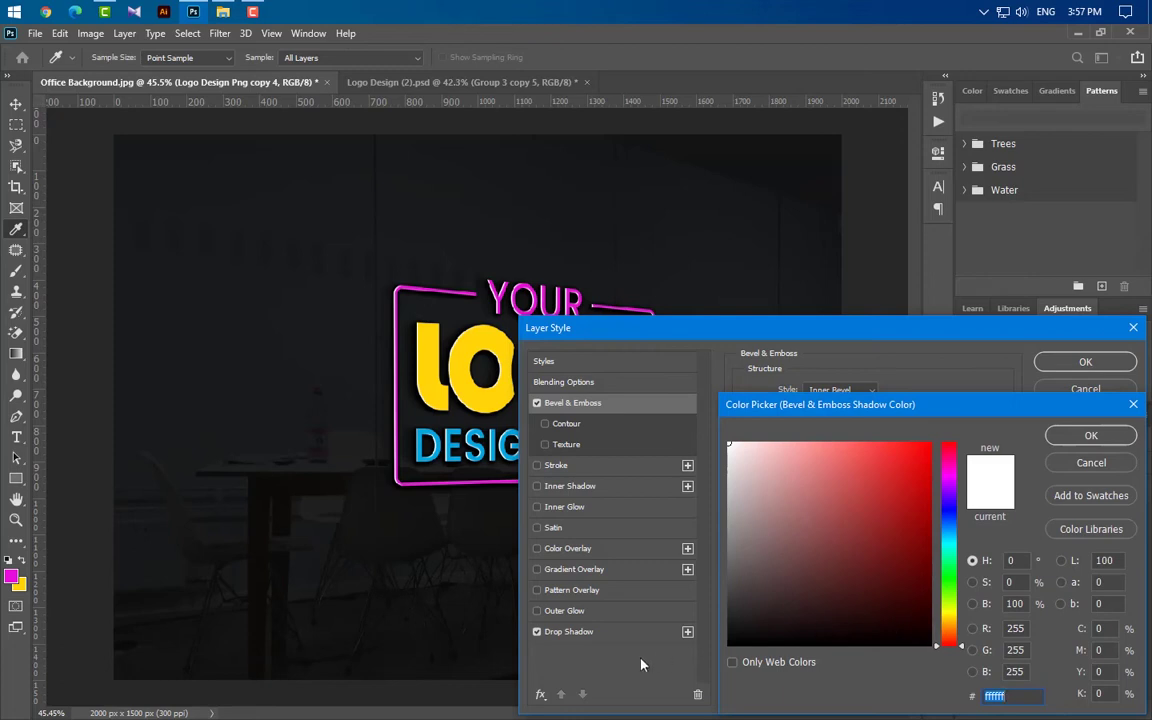
{"action": "left_click_drag", "start_coordinate": [748, 631], "coordinate": [682, 666]}
{"action": "left_click", "coordinate": [1099, 439]}
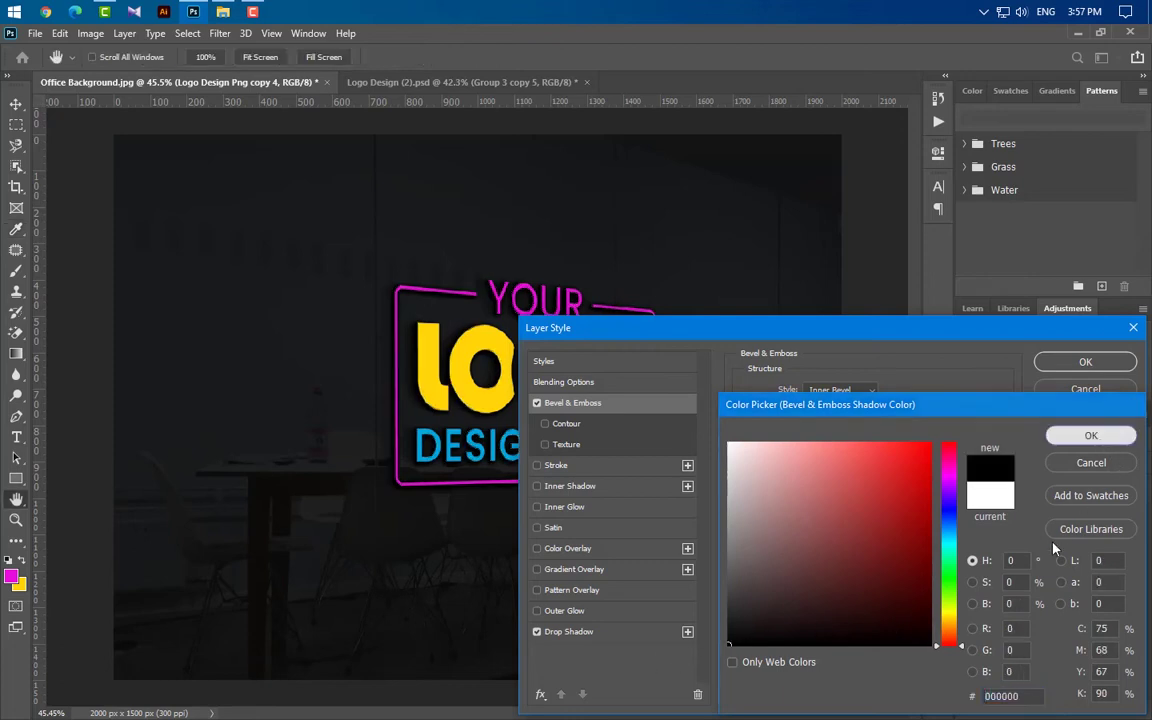
{"action": "left_click", "coordinate": [900, 660]}
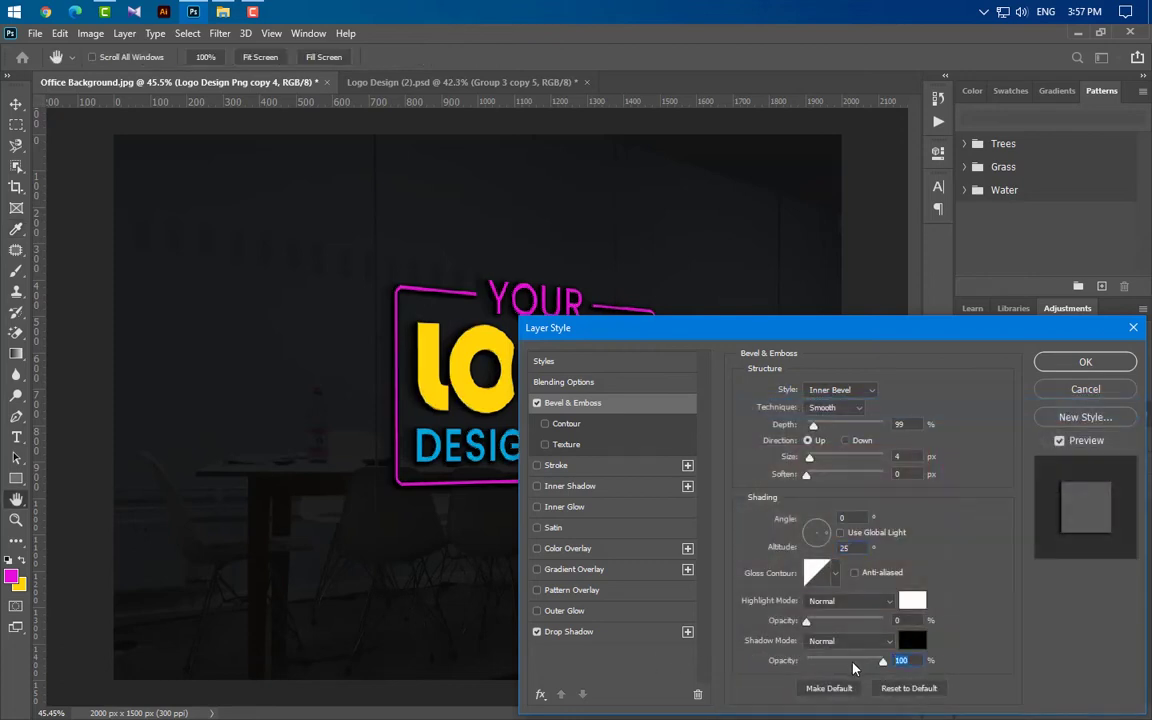
{"action": "type", "text": "75"}
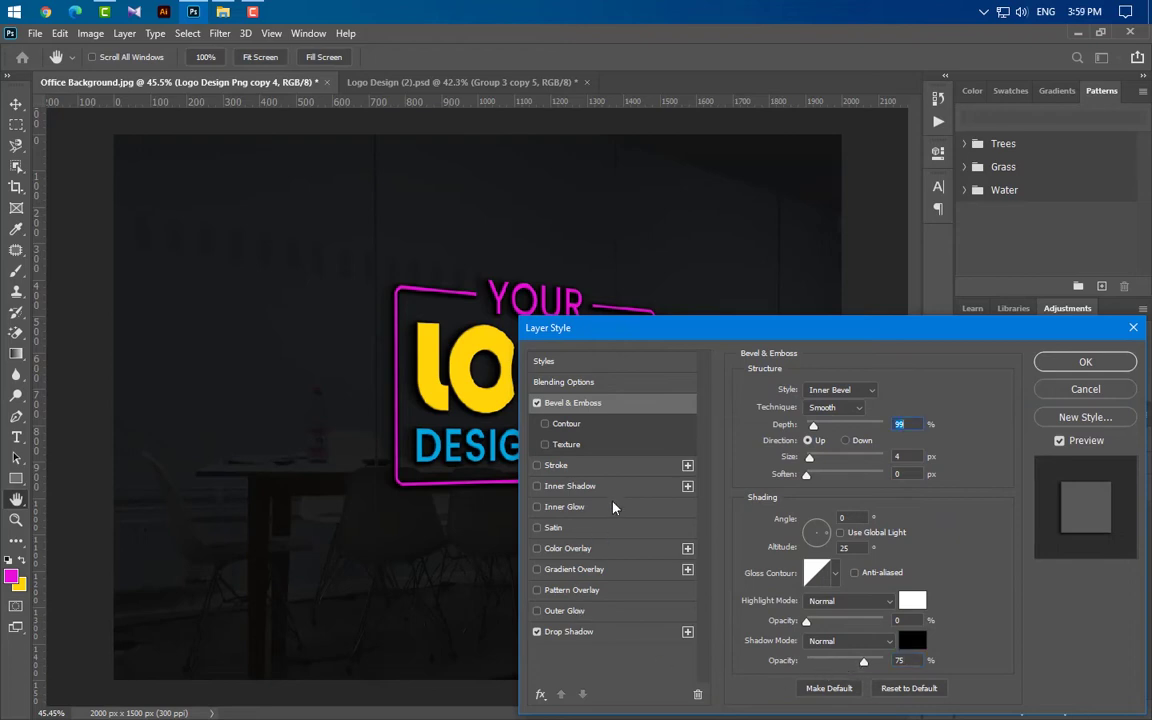
- Add an Inner Shadow in Normal blend mode with 32% opacity, 0° angle, 0 px distance and 2 px size
{"action": "left_click", "coordinate": [600, 486]}
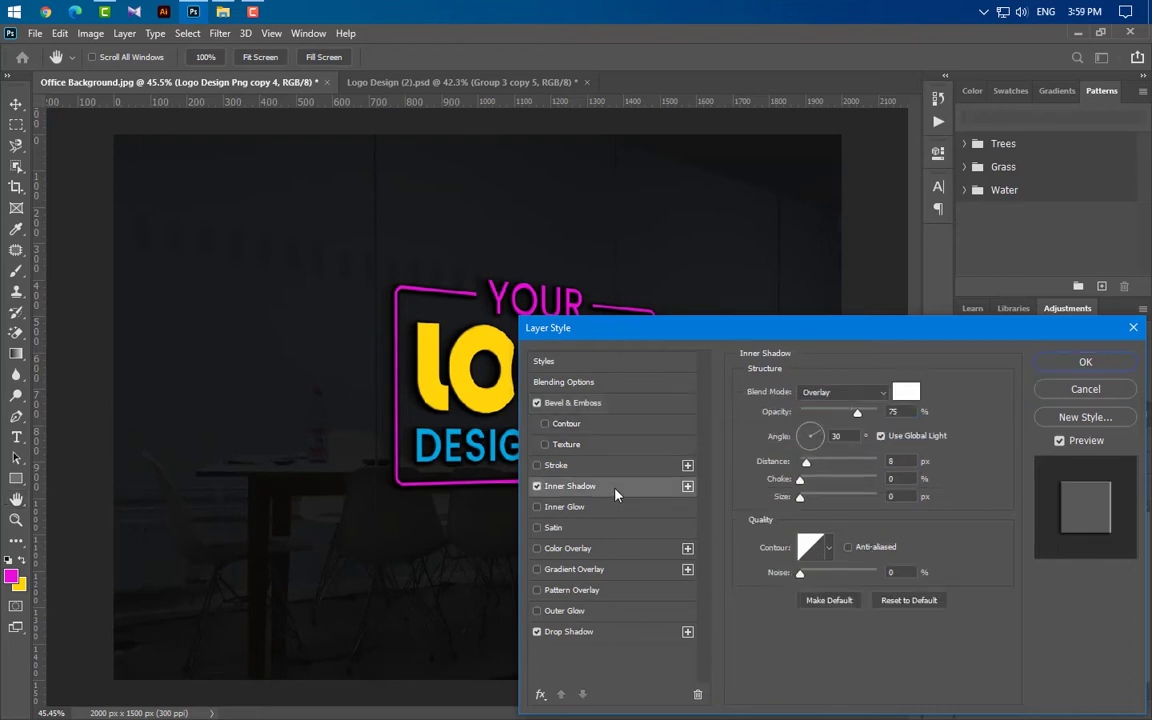
{"action": "left_click", "coordinate": [862, 391]}
{"action": "left_click", "coordinate": [822, 301]}
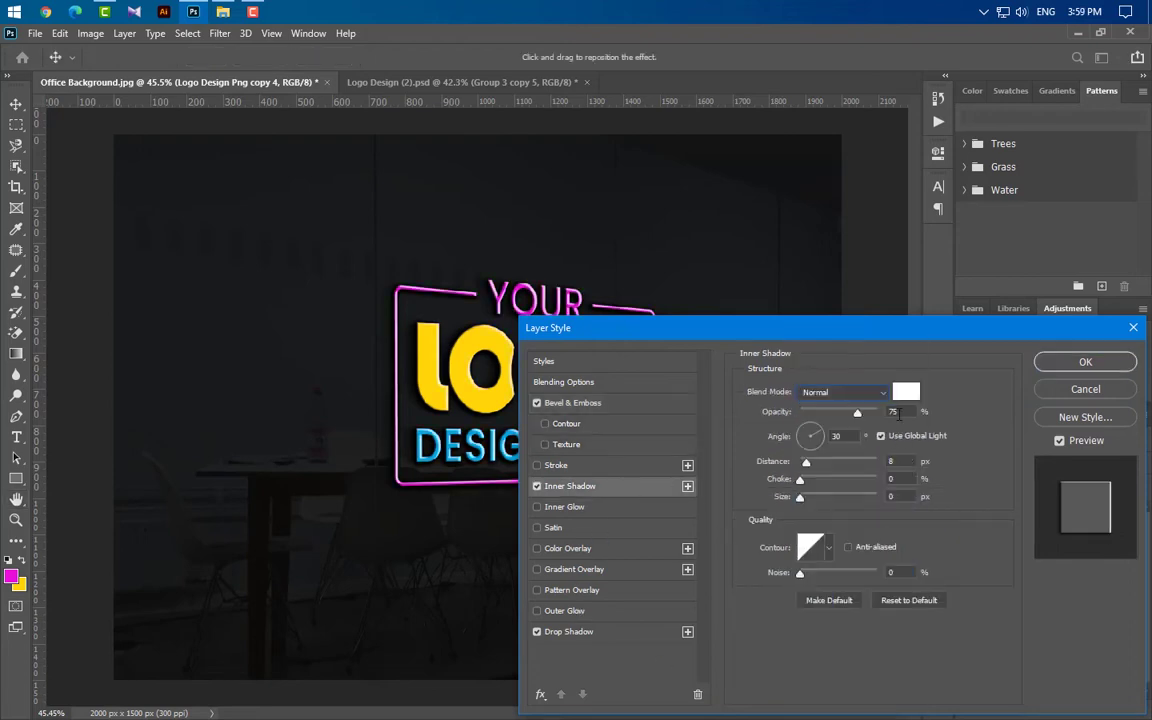
{"action": "left_click_drag", "start_coordinate": [857, 413], "coordinate": [873, 413]}
{"action": "type", "text": "32"}
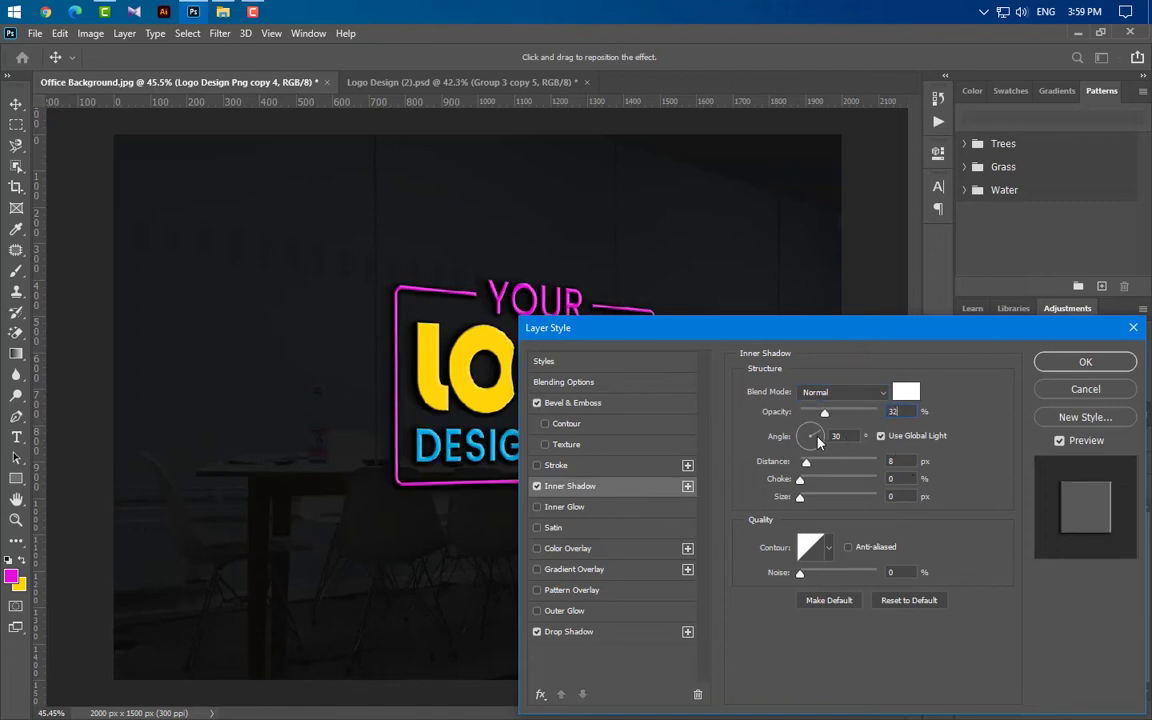
{"action": "key", "text": "Tab"}
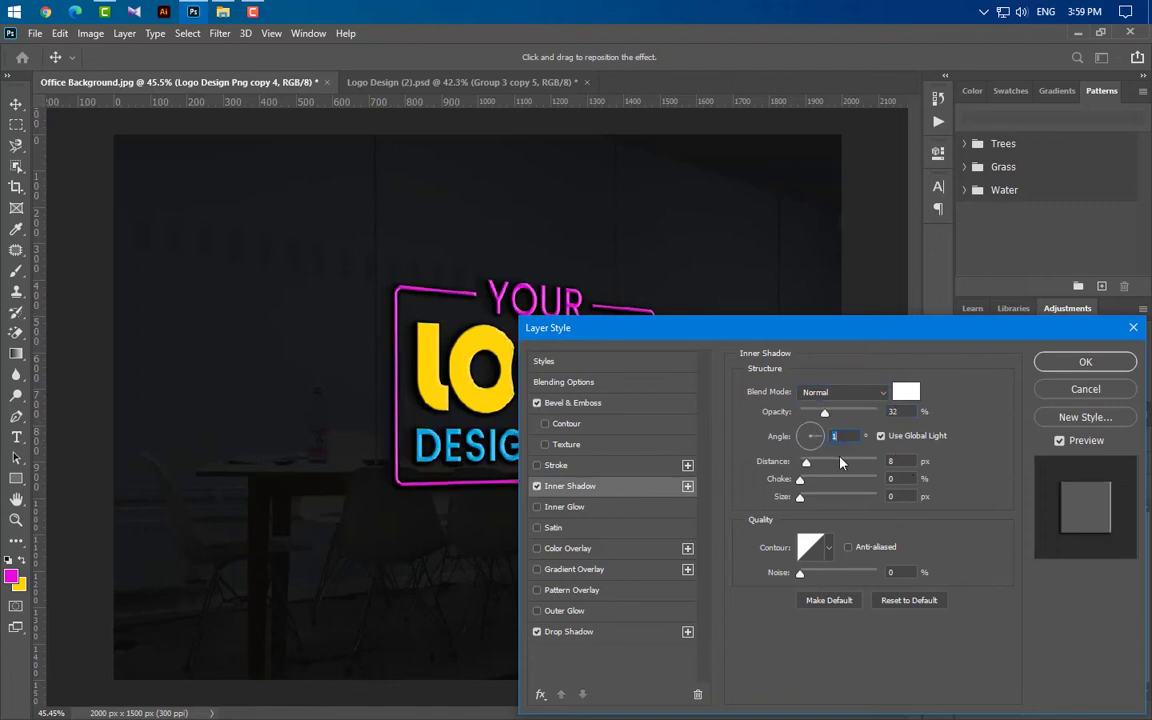
{"action": "type", "text": "0"}
{"action": "key", "text": "Tab"}
{"action": "type", "text": "0"}
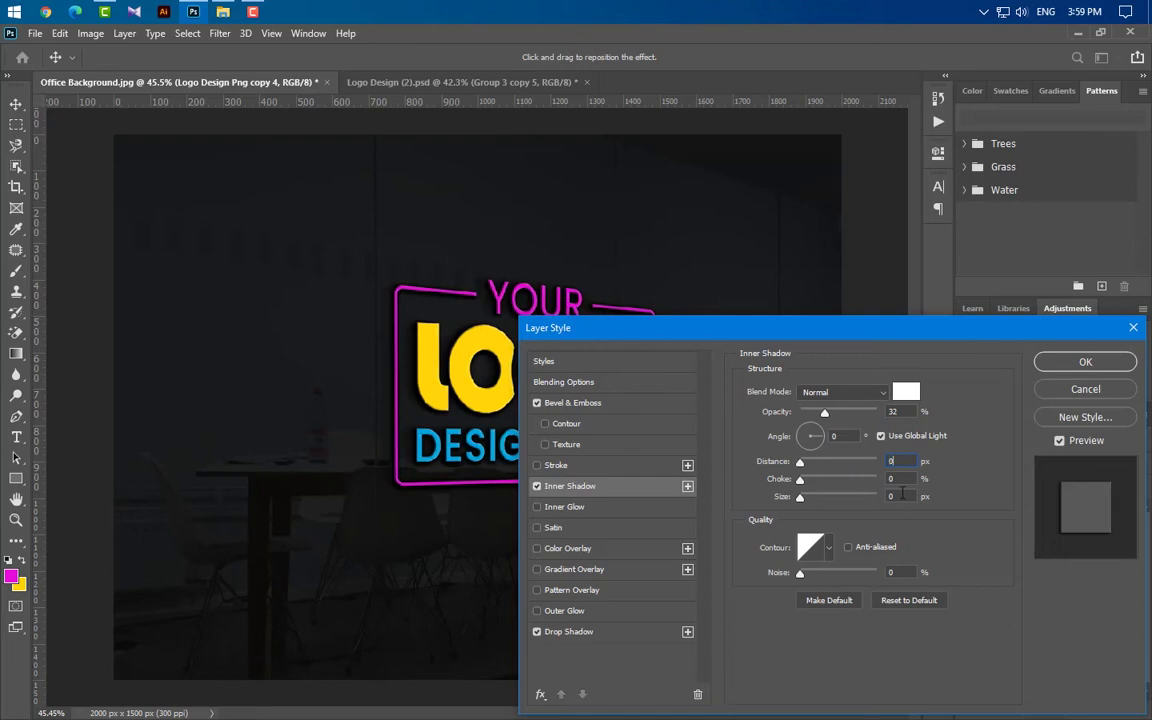
{"action": "type", "text": "2"}
{"action": "key", "text": "Tab"}
{"action": "key", "text": "Tab"}
{"action": "type", "text": "2"}
- Add a Gradient Overlay to the top logo copy and set the gradient's starting colour stop to black (000000)
{"action": "left_click", "coordinate": [628, 578]}
{"action": "left_click", "coordinate": [842, 432]}
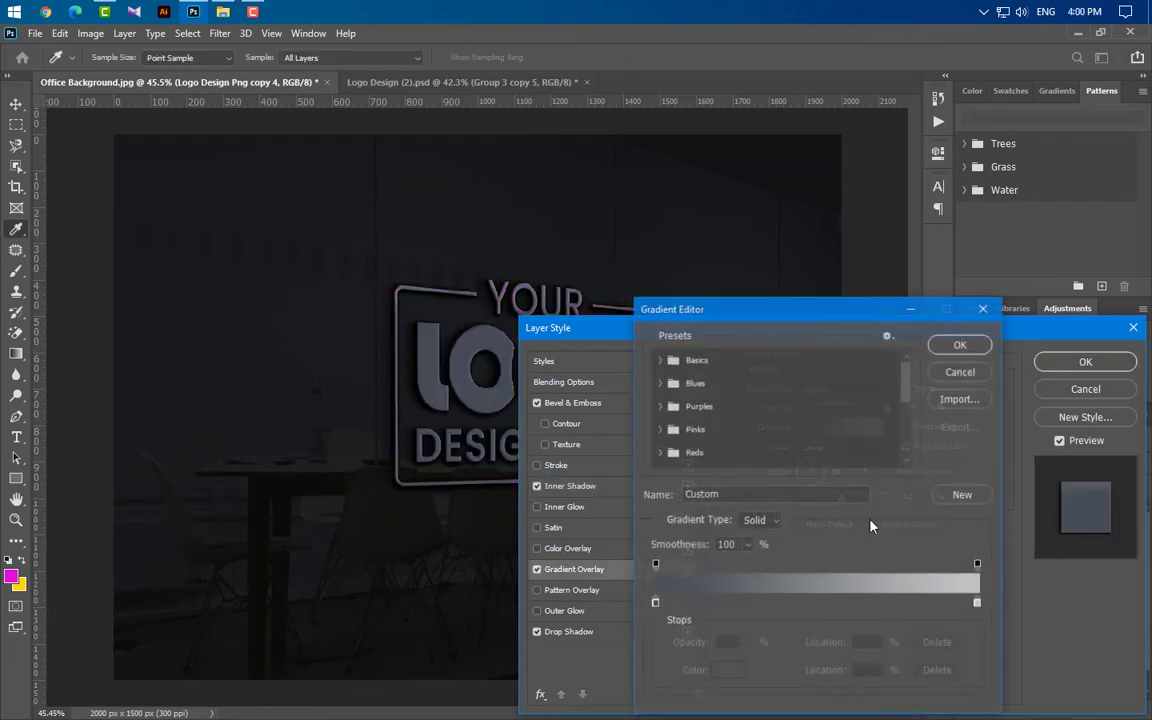
{"action": "double_click", "coordinate": [655, 604]}
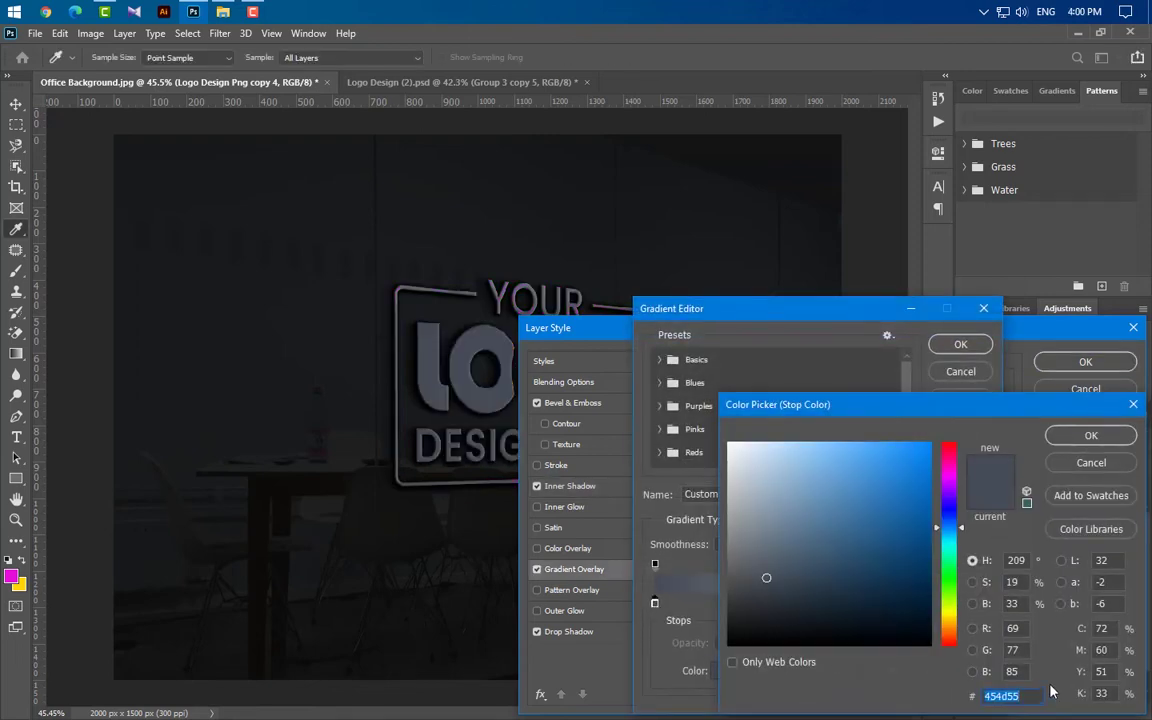
{"action": "type", "text": "000000"}
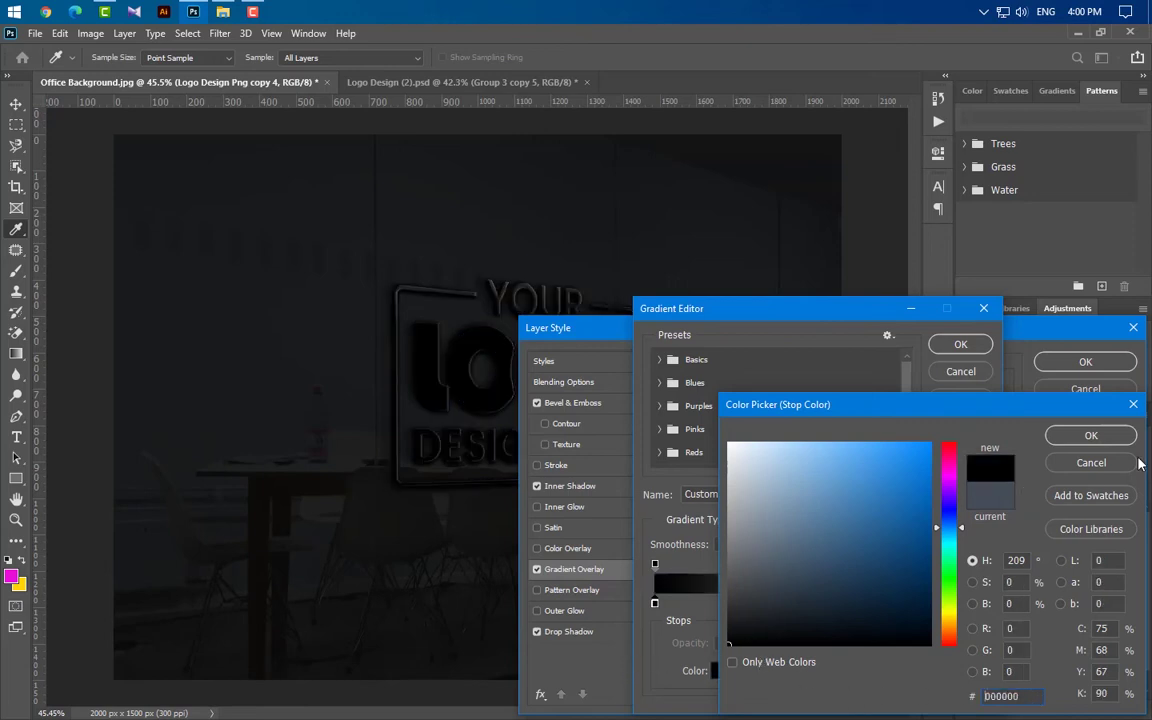
{"action": "left_click", "coordinate": [1091, 435]}
- Set the opacity stop at the gradient's far end to 0% and accept the gradient
{"action": "left_click", "coordinate": [978, 604]}
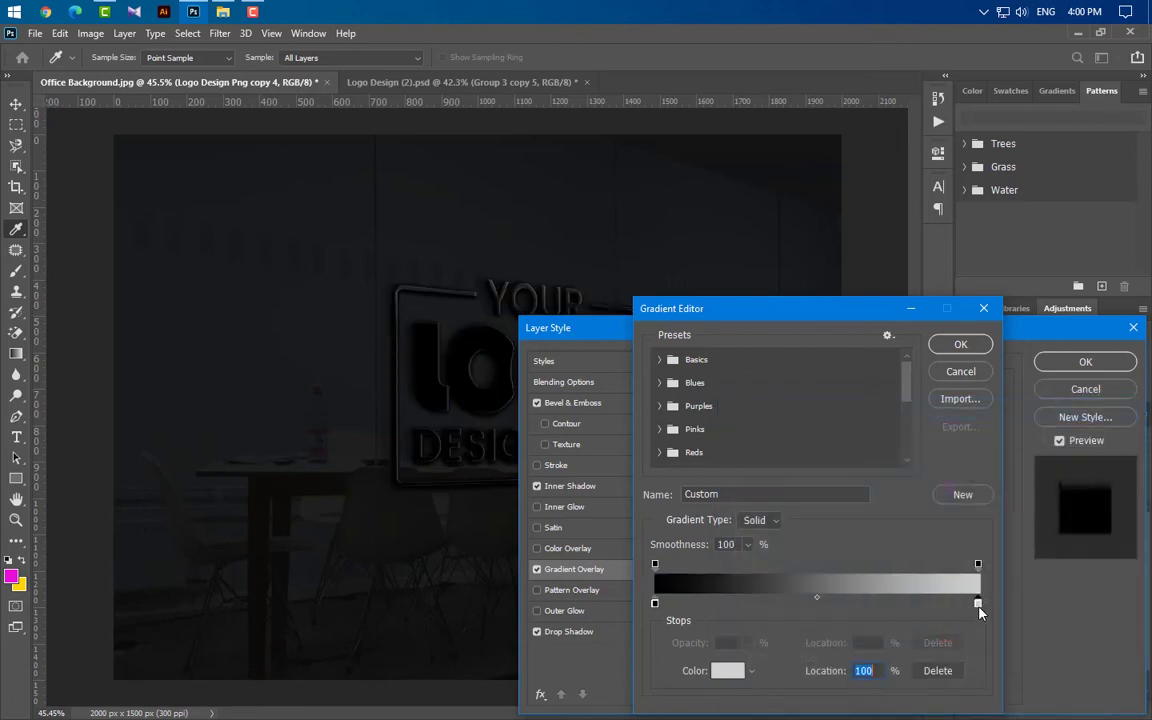
{"action": "left_click", "coordinate": [978, 566]}
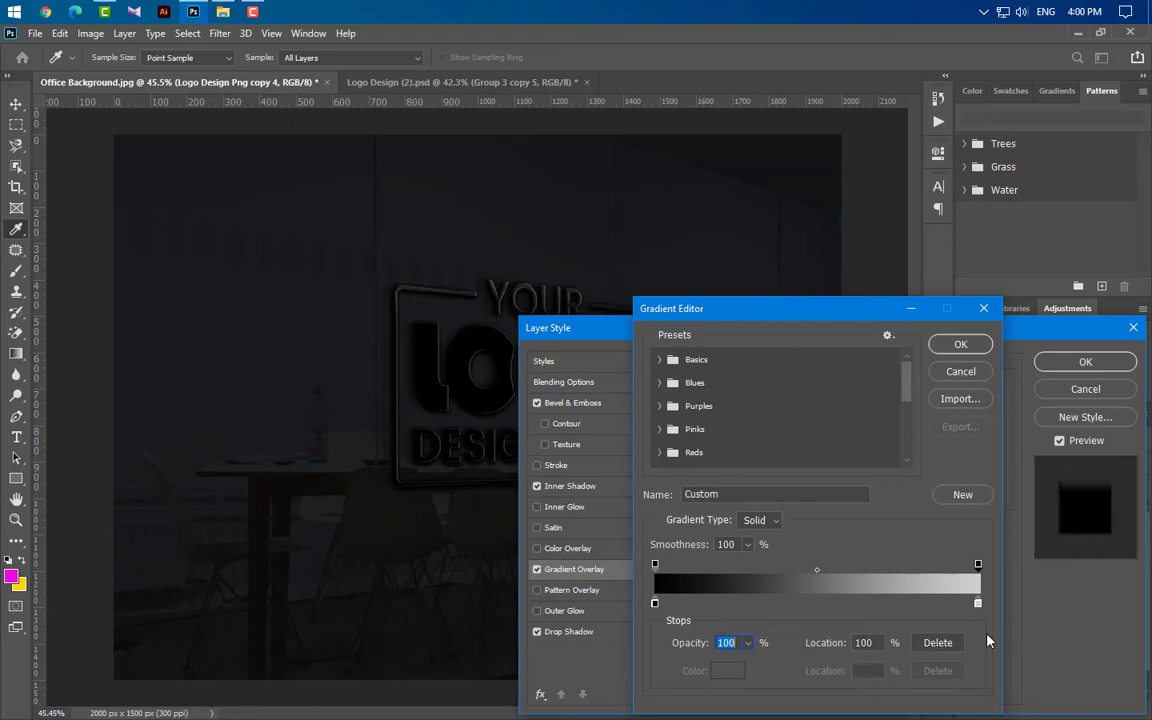
{"action": "left_click", "coordinate": [746, 643]}
{"action": "left_click_drag", "start_coordinate": [746, 664], "coordinate": [369, 671]}
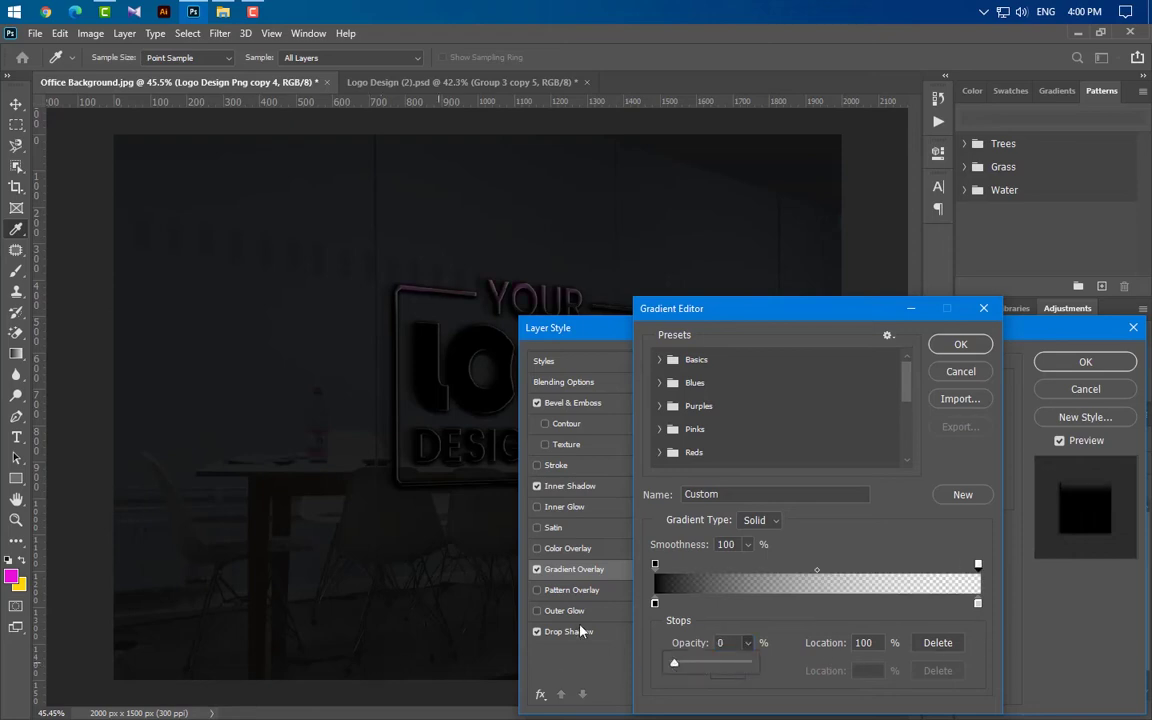
{"action": "left_click", "coordinate": [959, 345]}
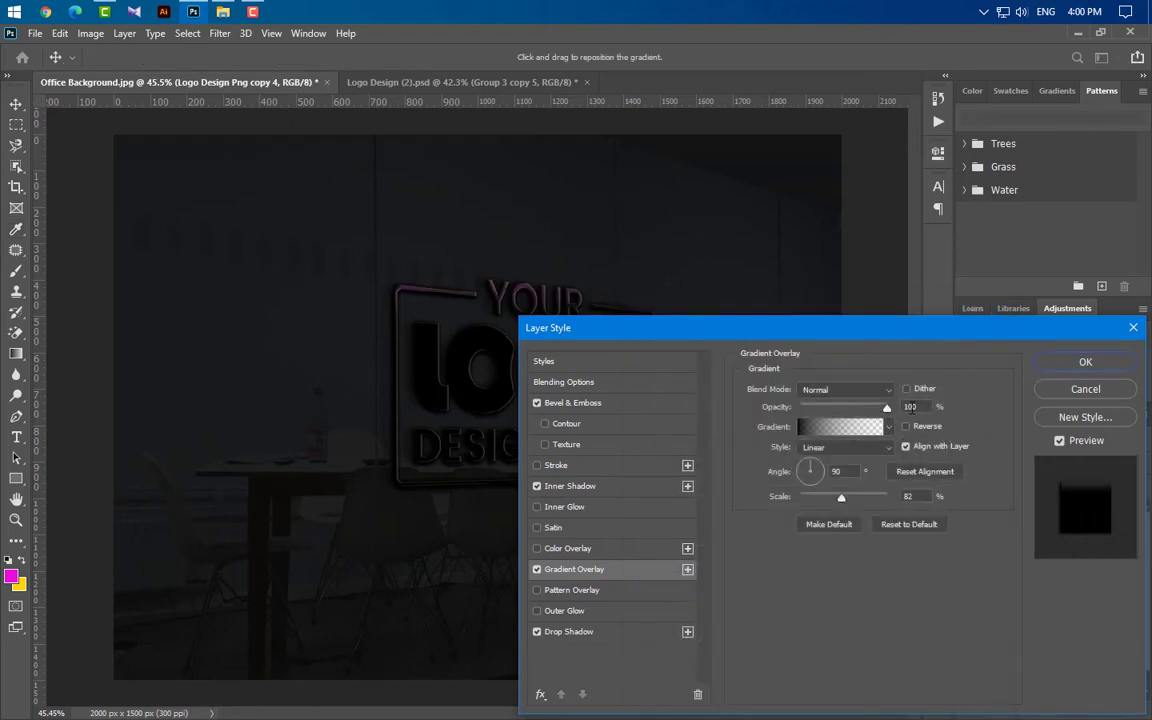
- Set the Gradient Overlay to Overlay blend mode with 44% opacity, 0° angle and 123% scale
{"action": "left_click_drag", "start_coordinate": [911, 407], "coordinate": [842, 407]}
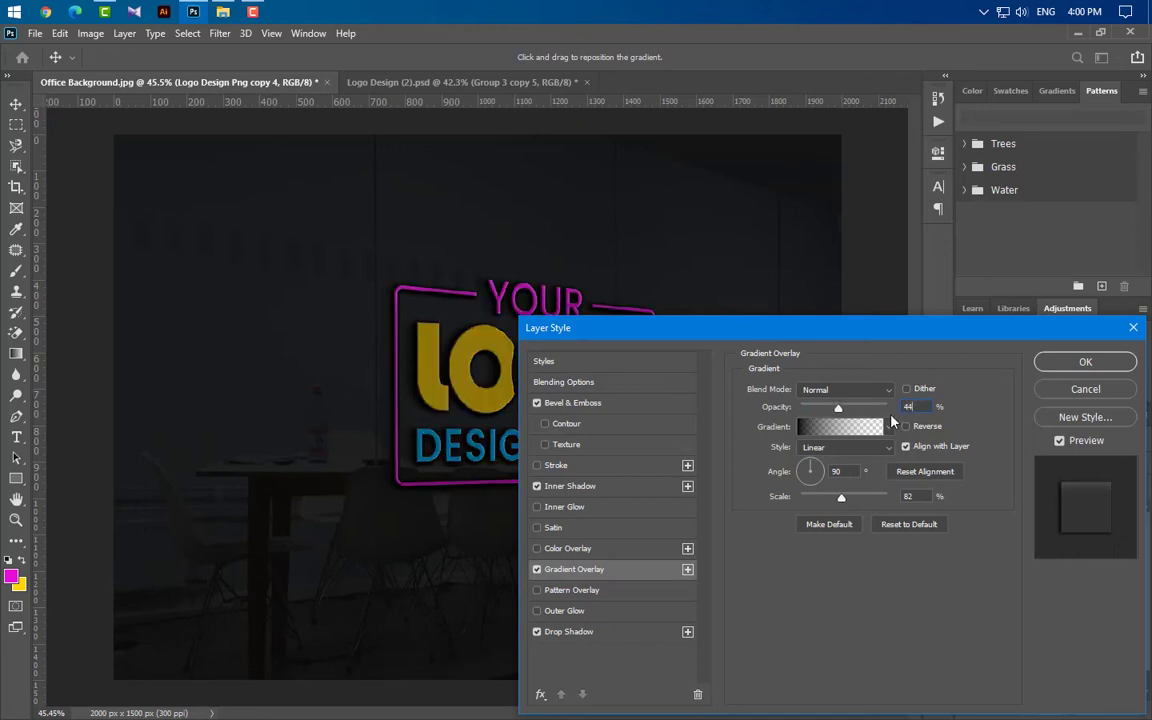
{"action": "left_click", "coordinate": [838, 390]}
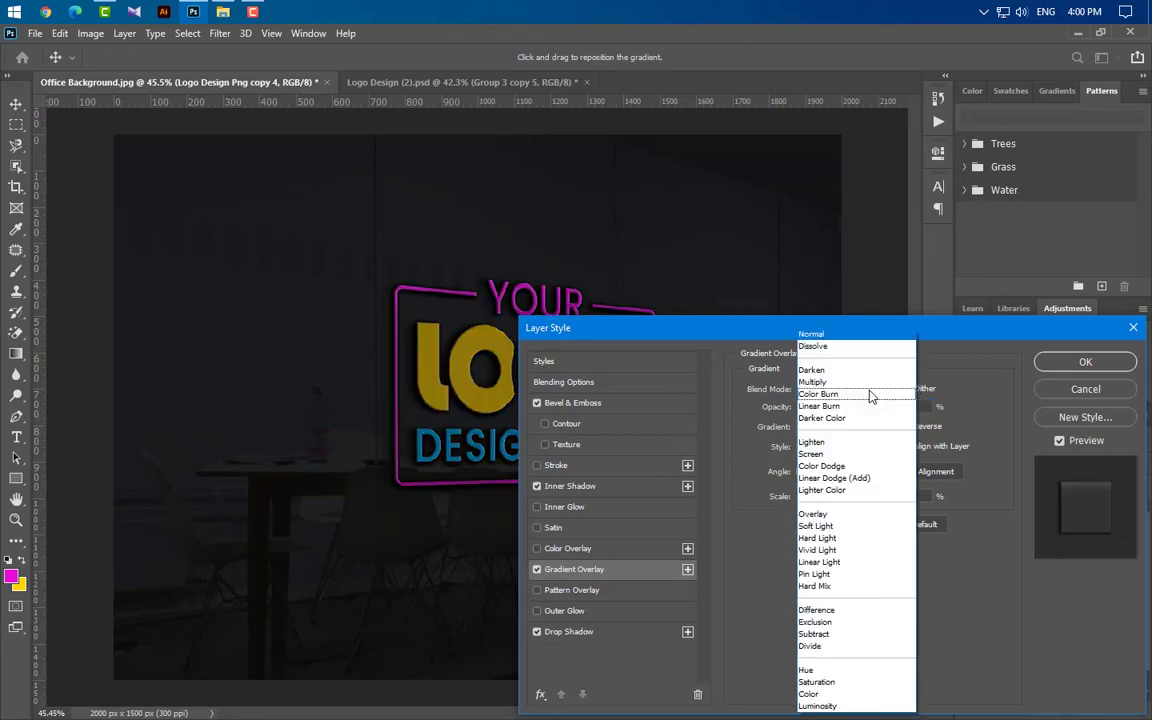
{"action": "left_click", "coordinate": [845, 514]}
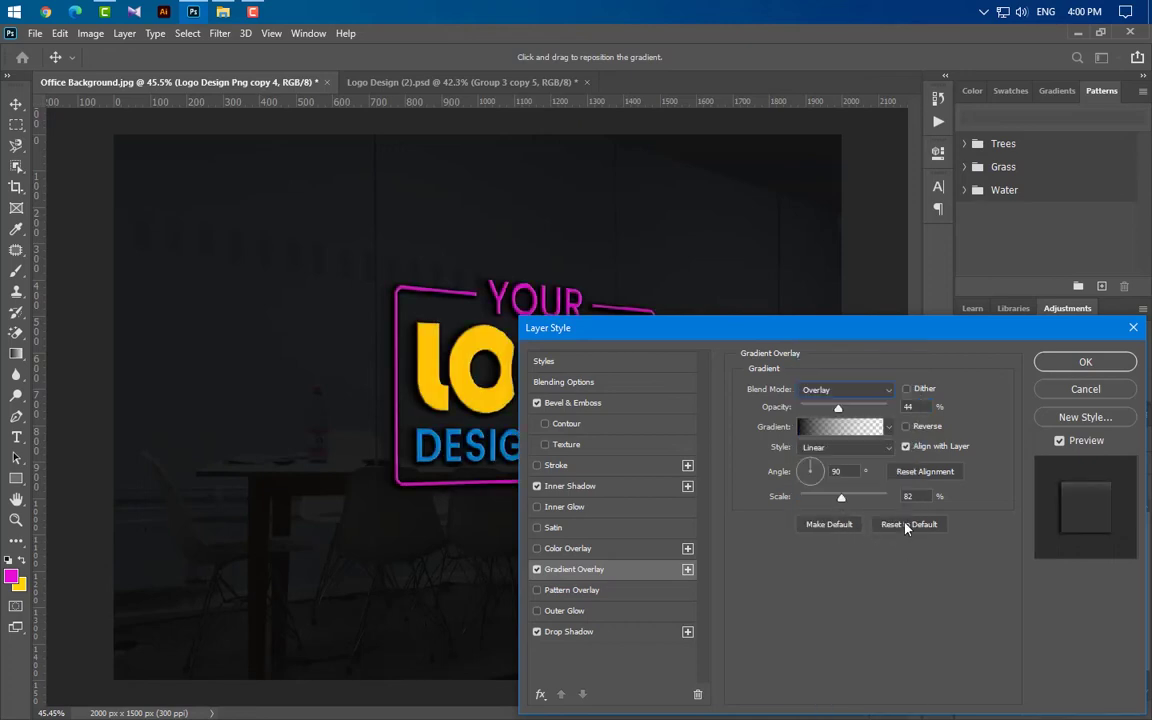
{"action": "left_click_drag", "start_coordinate": [853, 478], "coordinate": [810, 471]}
{"action": "type", "text": "0"}
{"action": "type", "text": "123"}
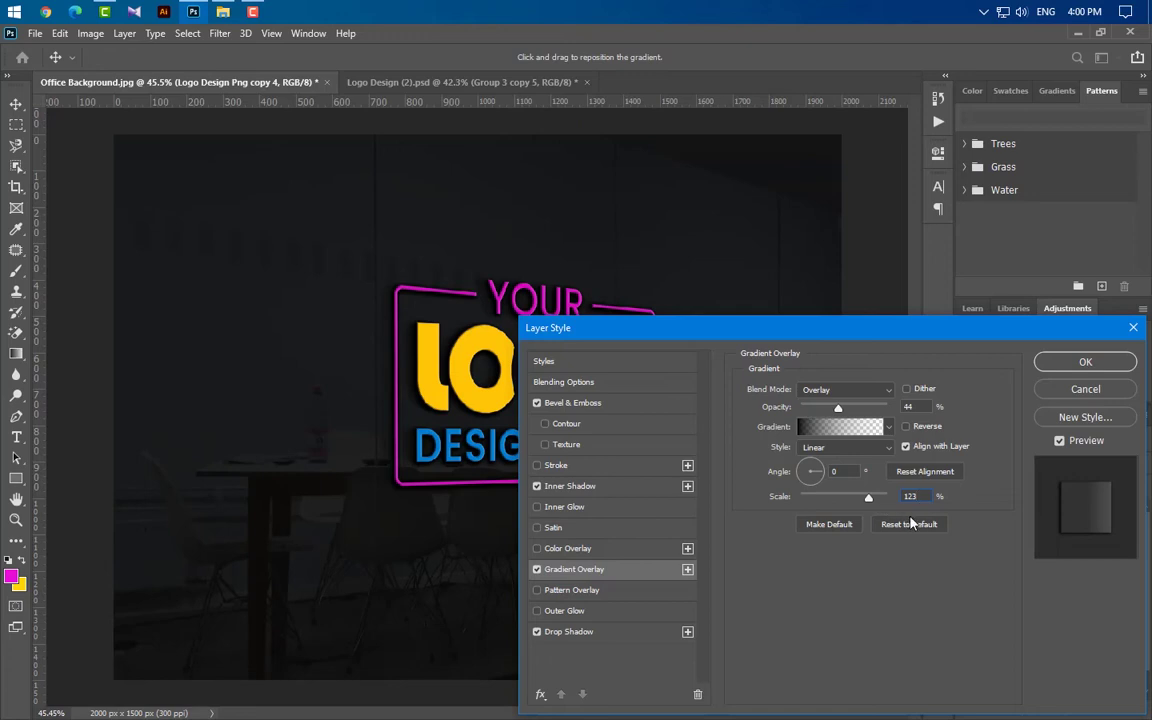
{"action": "left_click", "coordinate": [813, 553]}
- Set the Drop Shadow to 65% opacity, 0° angle, 3 px distance, 0% spread and 7 px size, then apply the layer style and collapse its effects
{"action": "left_click", "coordinate": [620, 633]}
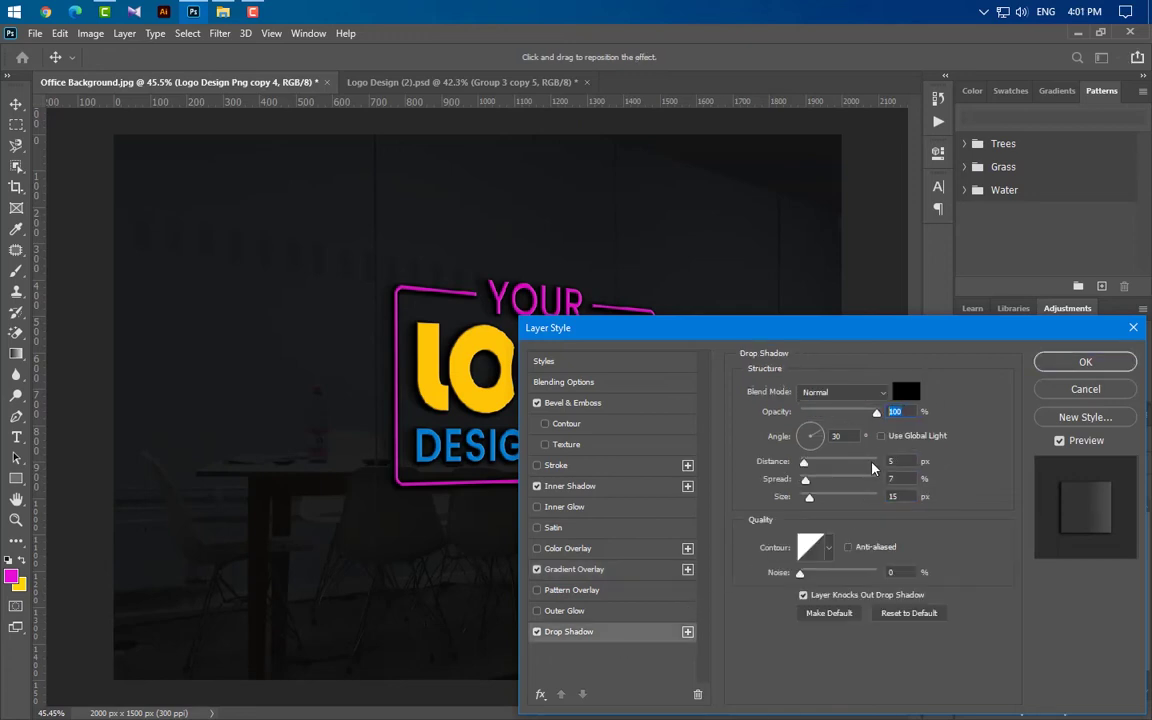
{"action": "type", "text": "65"}
{"action": "key", "text": "Tab"}
{"action": "type", "text": "0"}
{"action": "key", "text": "Tab"}
{"action": "type", "text": "3"}
{"action": "key", "text": "Tab"}
{"action": "type", "text": "0"}
{"action": "key", "text": "Tab"}
{"action": "type", "text": "7"}
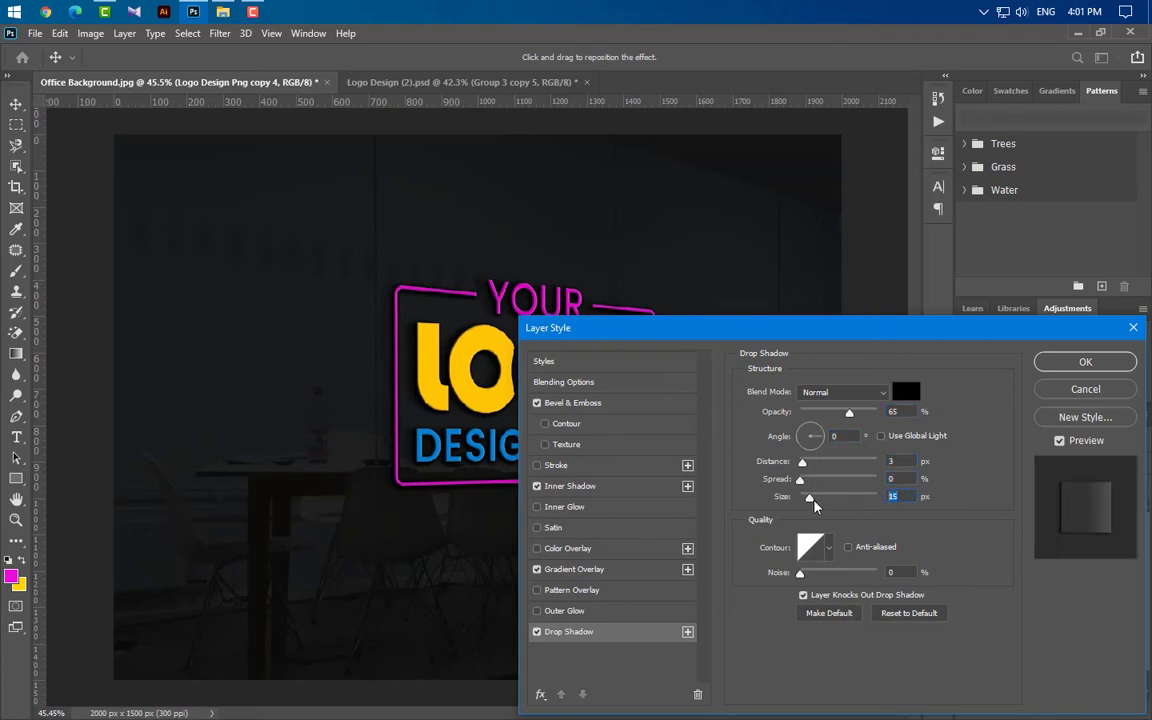
{"action": "left_click", "coordinate": [1085, 362]}
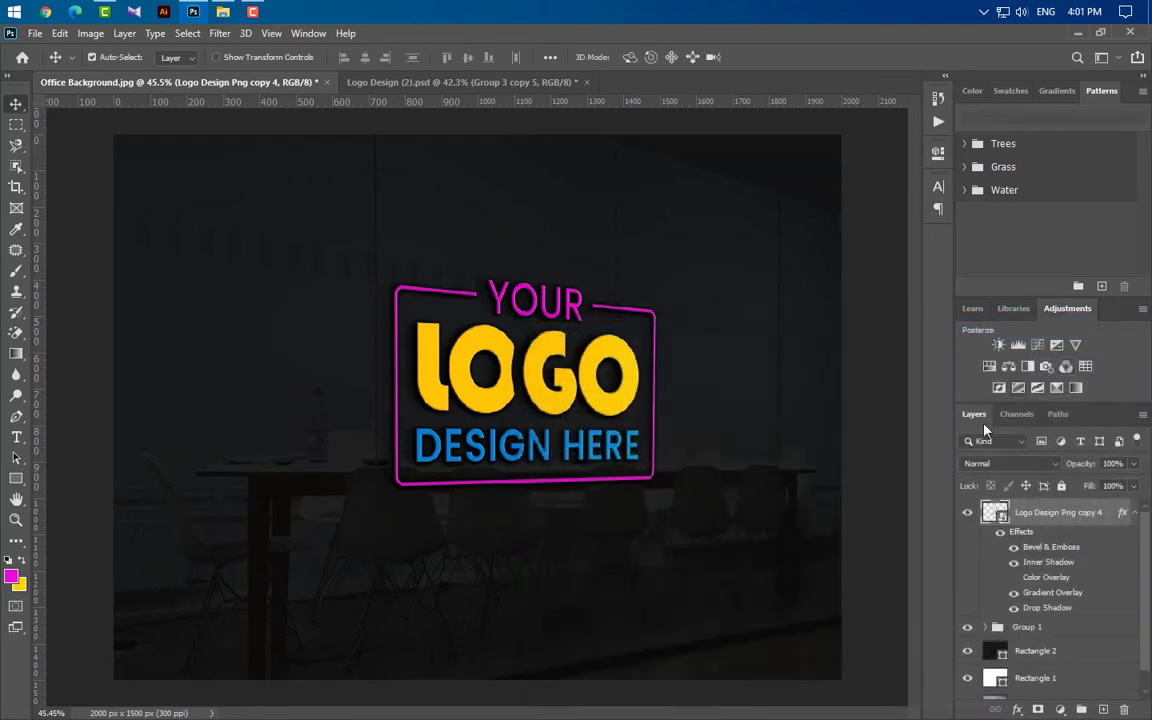
{"action": "left_click", "coordinate": [1134, 512]}
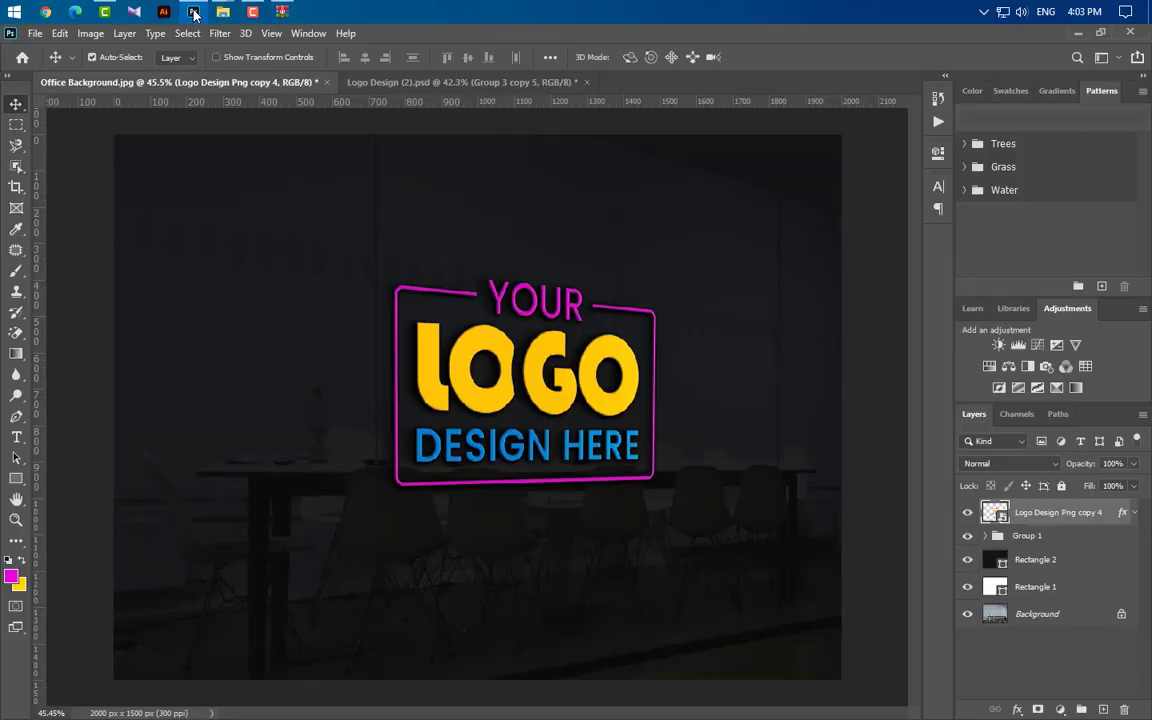
- Place the Glass Png image from the file folder above the logo and clip it to Logo Design Png copy 4
{"action": "left_click", "coordinate": [194, 14]}
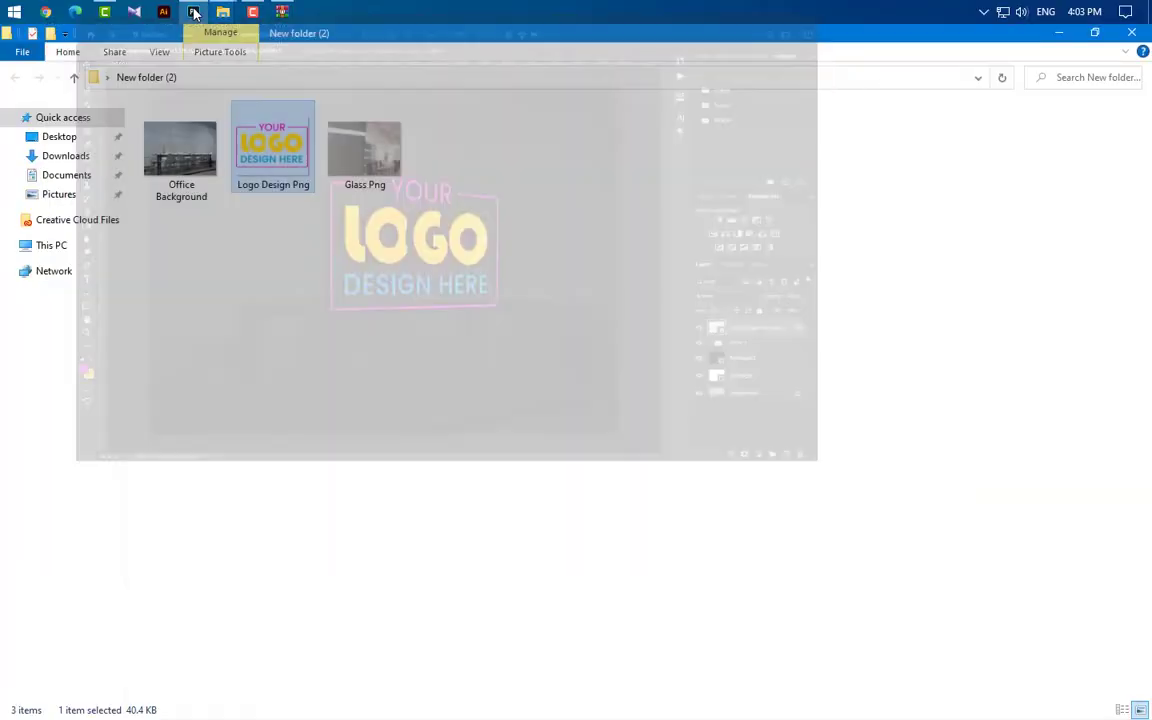
{"action": "left_click_drag", "start_coordinate": [338, 132], "coordinate": [626, 517]}
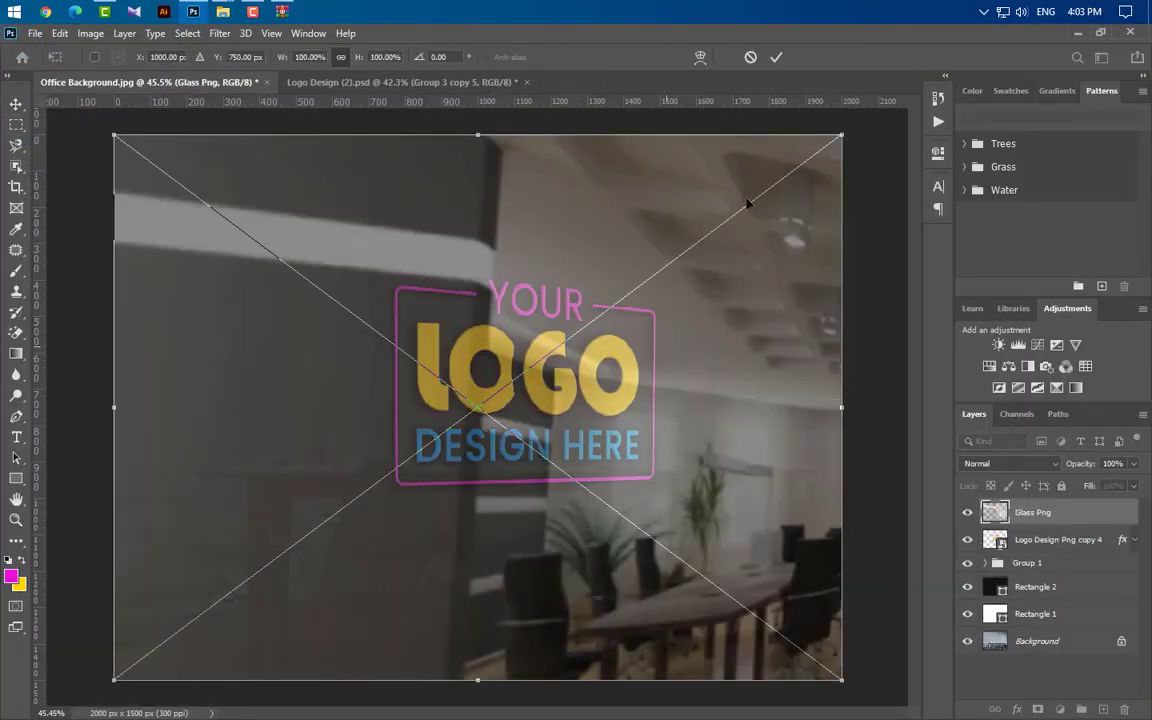
{"action": "left_click", "coordinate": [778, 58]}
{"action": "right_click", "coordinate": [1108, 530]}
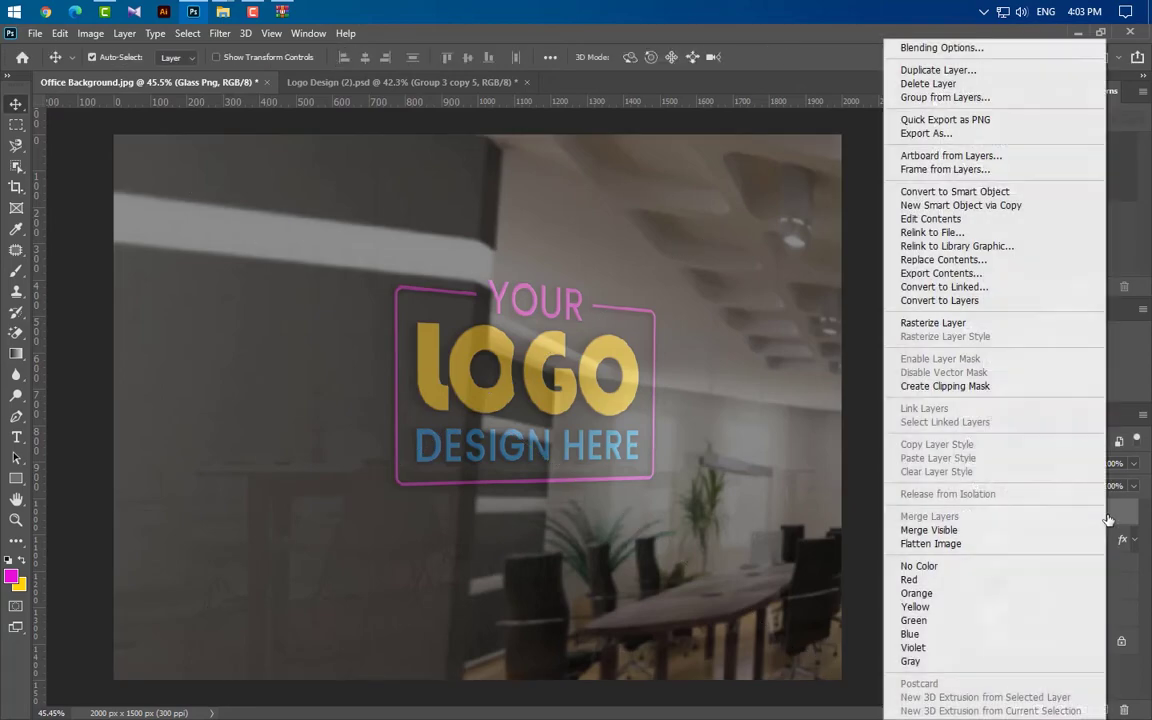
{"action": "left_click", "coordinate": [985, 388]}
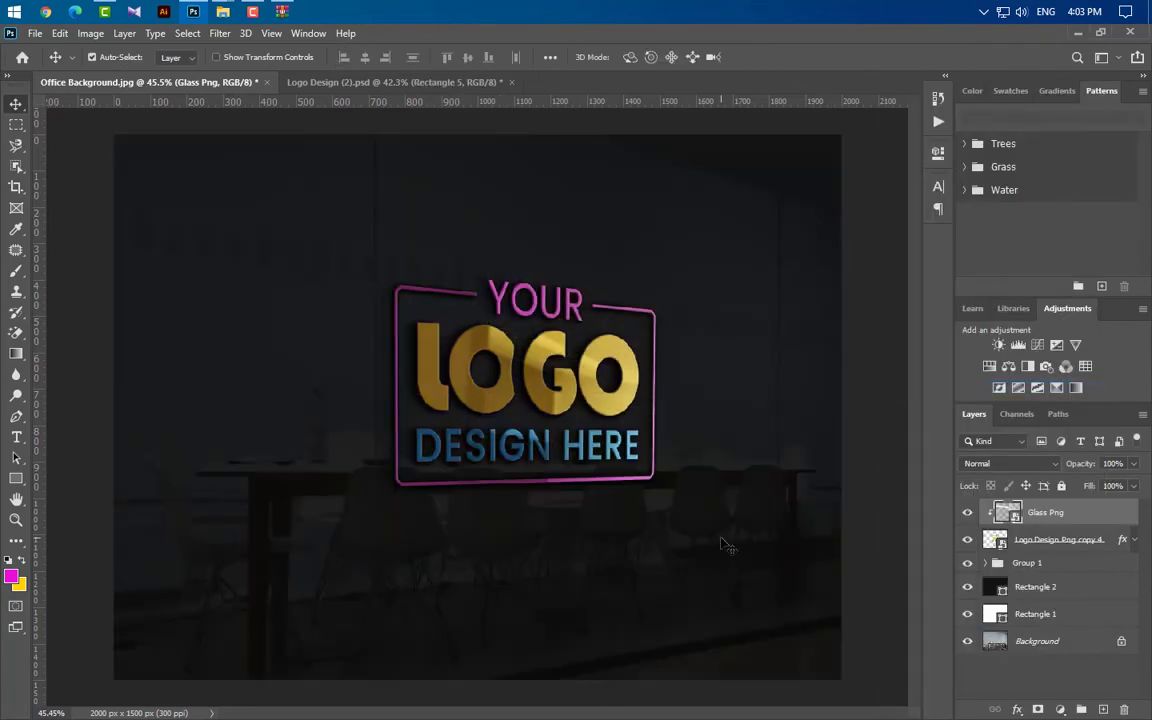
- Draw a rectangle of about 2045 × 1540 px covering the whole canvas and fill it with black
{"action": "left_click", "coordinate": [16, 478]}
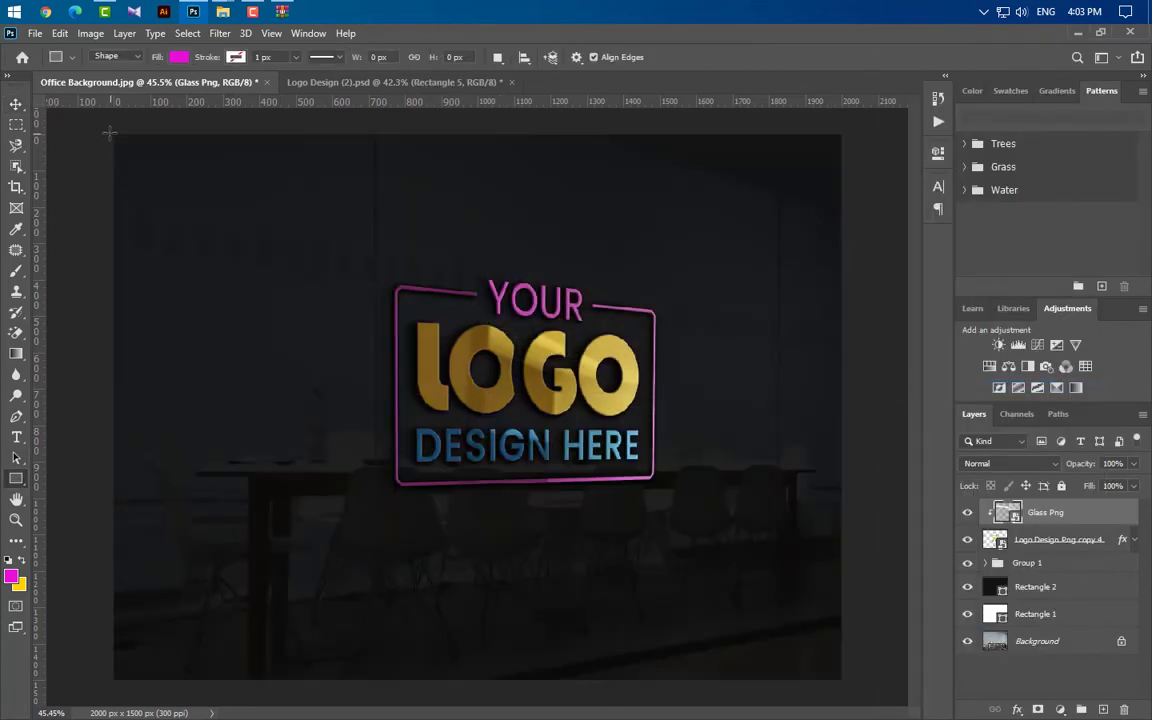
{"action": "left_click_drag", "start_coordinate": [104, 127], "coordinate": [848, 686]}
{"action": "left_click", "coordinate": [893, 148]}
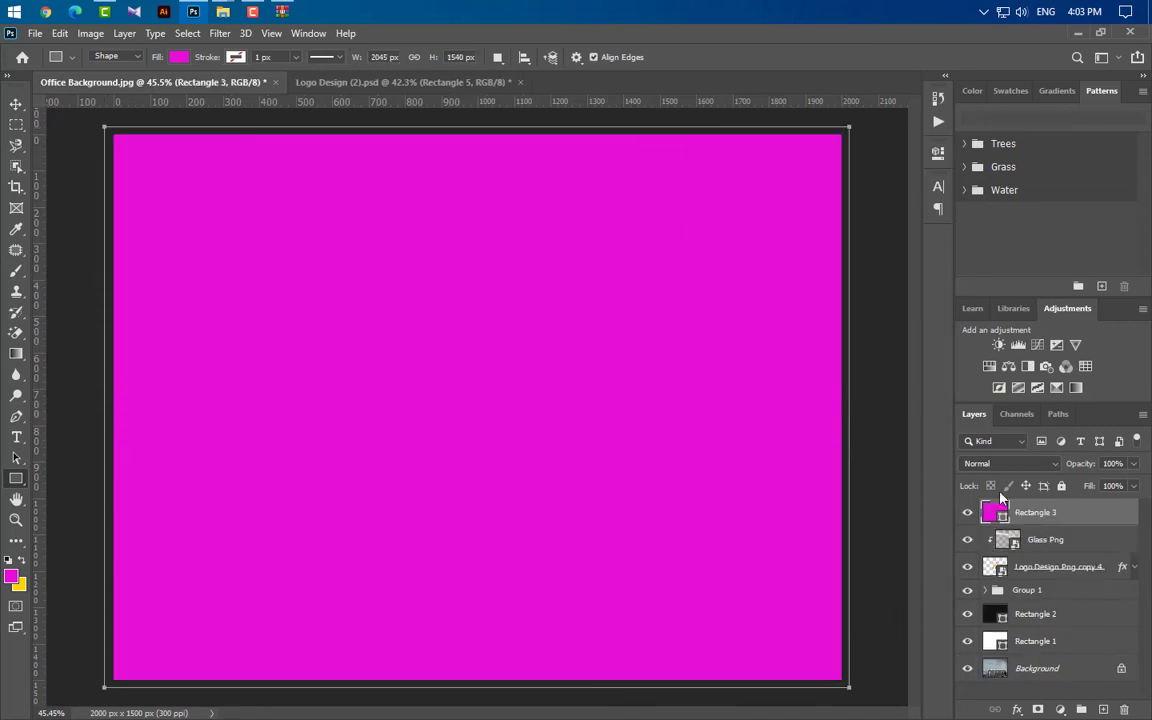
{"action": "double_click", "coordinate": [1002, 522]}
{"action": "left_click", "coordinate": [729, 645]}
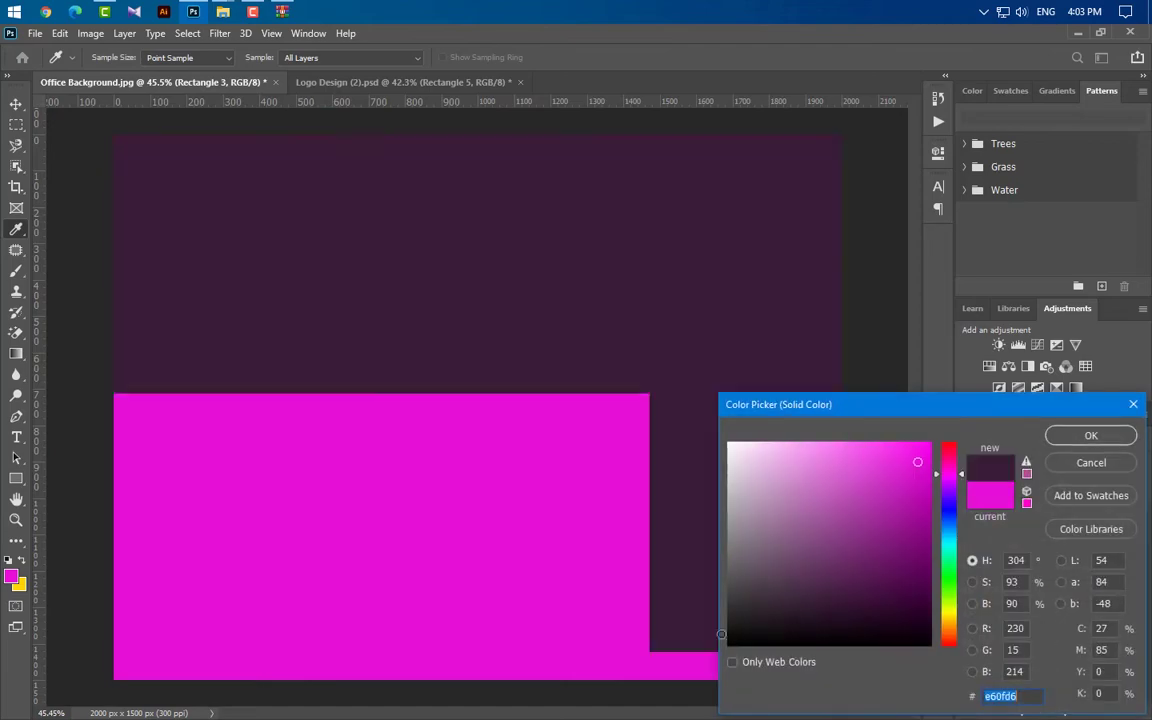
{"action": "left_click", "coordinate": [1091, 436]}
- Convert the Rectangle 3 layer to a smart object and rasterize it
{"action": "right_click", "coordinate": [1090, 512]}
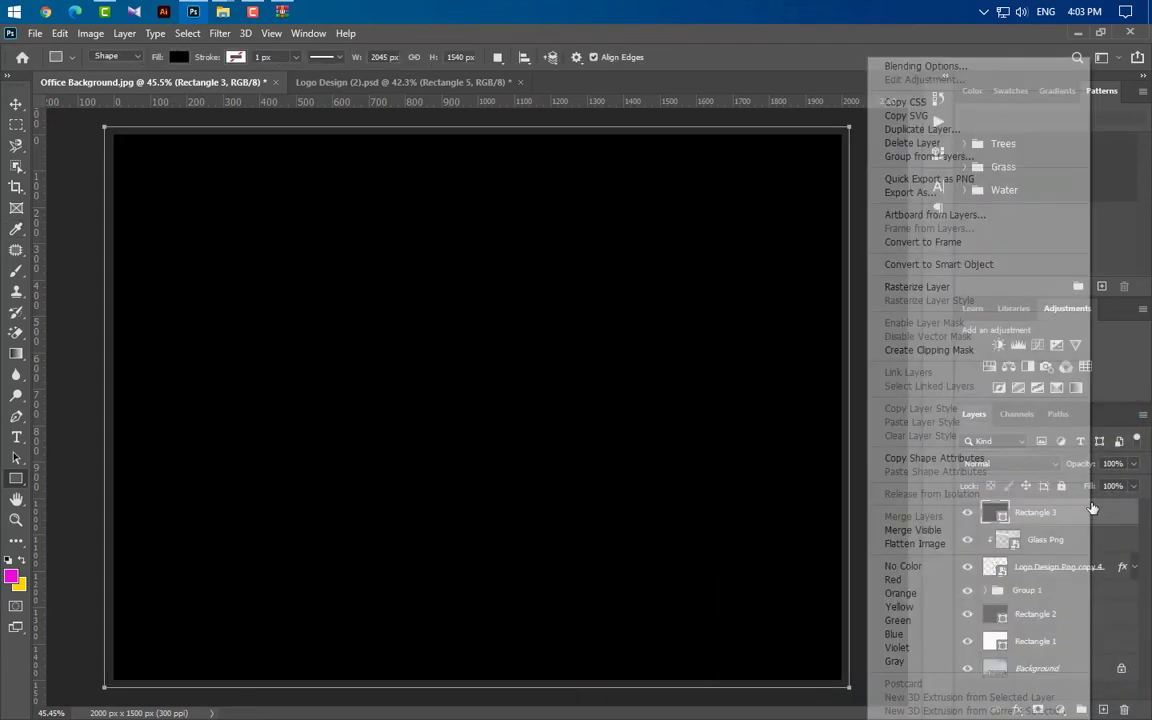
{"action": "left_click", "coordinate": [951, 263]}
{"action": "right_click", "coordinate": [1100, 512]}
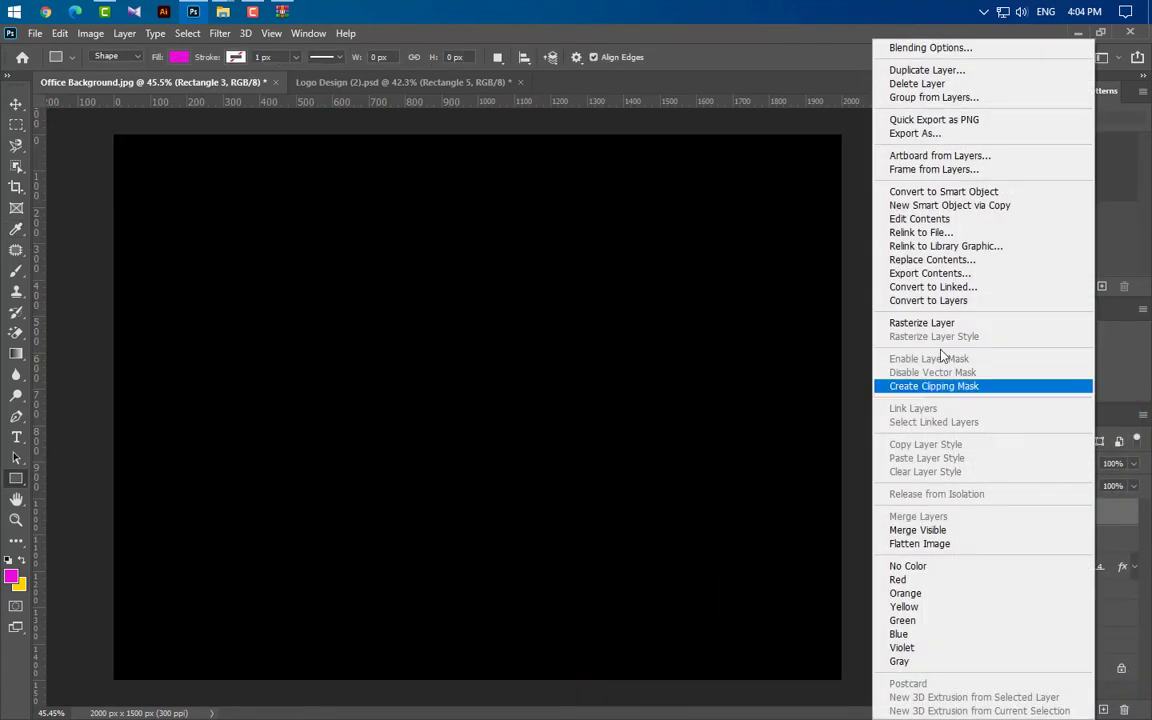
{"action": "left_click", "coordinate": [940, 322]}
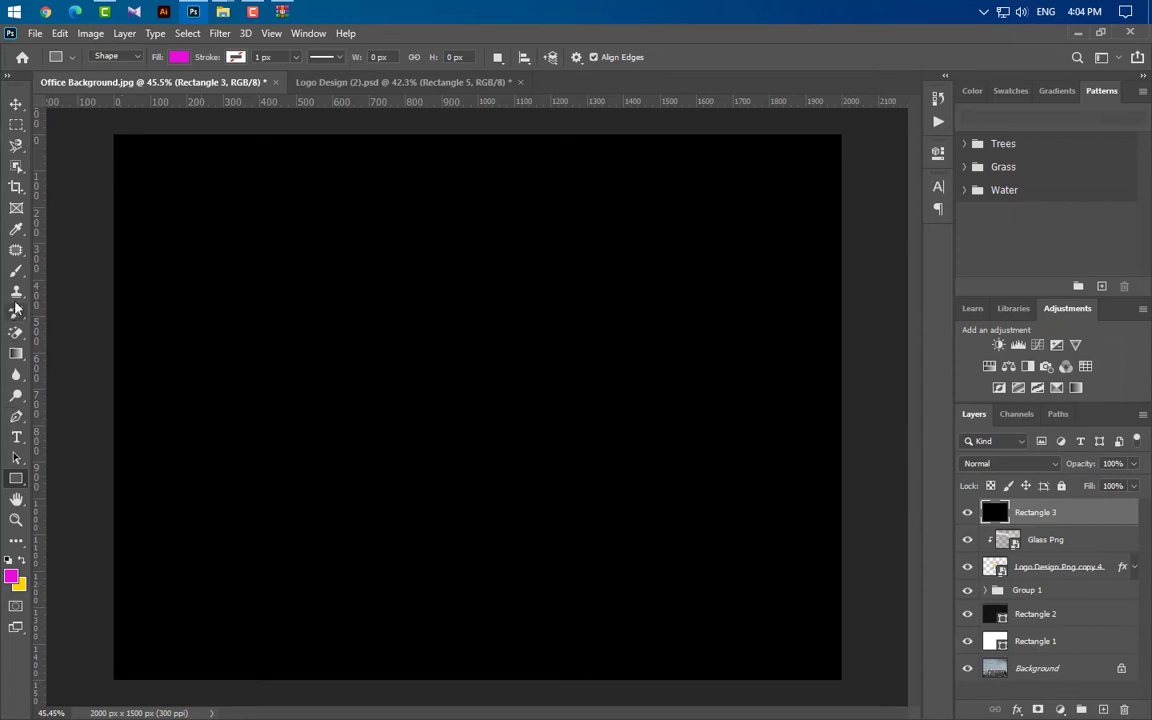
- Paint a large soft white glow over the upper right of the black rectangle with the Brush tool
{"action": "left_click", "coordinate": [16, 270]}
{"action": "left_click", "coordinate": [11, 577]}
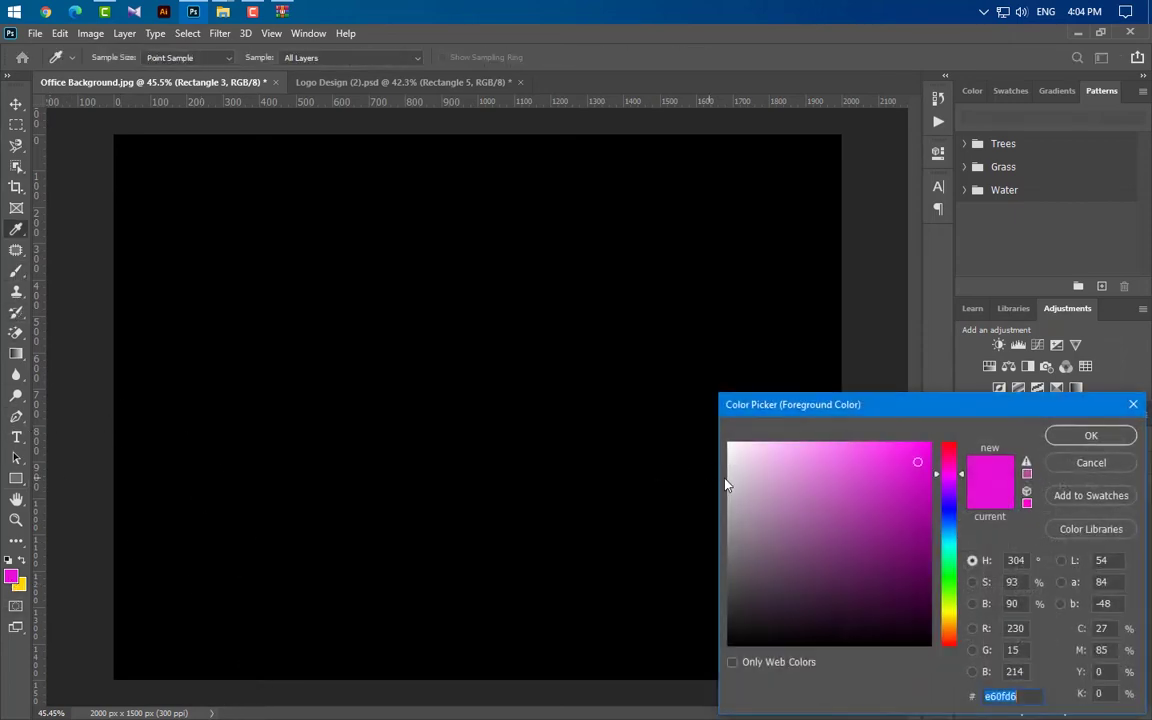
{"action": "left_click_drag", "start_coordinate": [730, 480], "coordinate": [606, 318]}
{"action": "left_click", "coordinate": [1090, 436]}
{"action": "scroll", "coordinate": [560, 470], "scroll_direction": "down", "scroll_amount": 3}
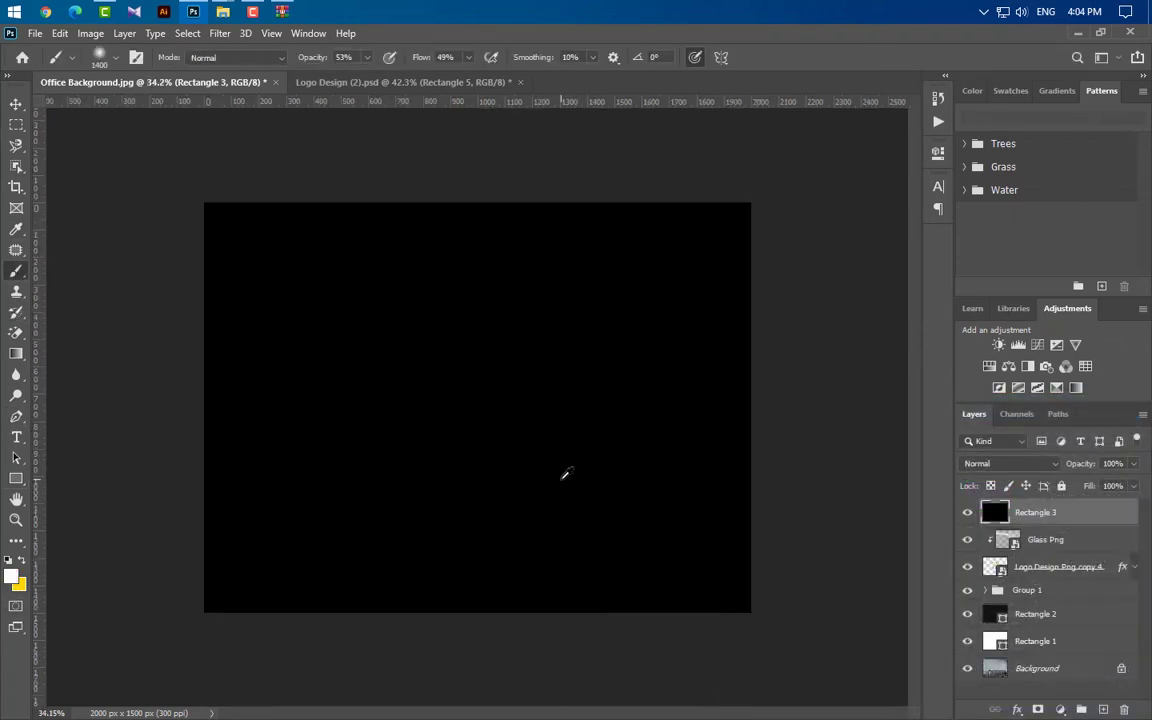
{"action": "mouse_move", "coordinate": [676, 284]}
{"action": "left_mouse_down"}
{"action": "mouse_move", "coordinate": [637, 334]}
{"action": "mouse_move", "coordinate": [562, 316]}
{"action": "mouse_move", "coordinate": [499, 282]}
{"action": "mouse_move", "coordinate": [548, 386]}
{"action": "mouse_move", "coordinate": [606, 429]}
{"action": "mouse_move", "coordinate": [686, 459]}
{"action": "mouse_move", "coordinate": [766, 459]}
{"action": "mouse_move", "coordinate": [748, 489]}
{"action": "mouse_move", "coordinate": [620, 414]}
{"action": "mouse_move", "coordinate": [521, 324]}
{"action": "mouse_move", "coordinate": [517, 235]}
{"action": "mouse_move", "coordinate": [571, 218]}
{"action": "mouse_move", "coordinate": [718, 231]}
{"action": "mouse_move", "coordinate": [695, 295]}
{"action": "mouse_move", "coordinate": [633, 291]}
{"action": "left_mouse_up"}
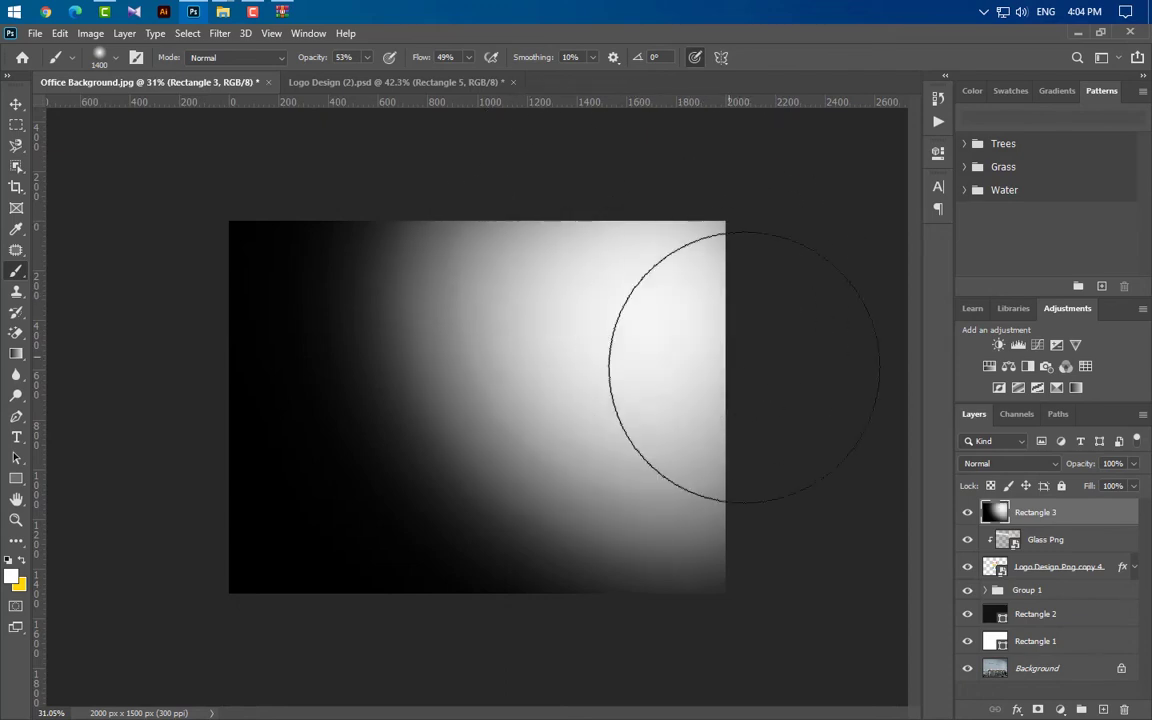
- Set the Rectangle 3 layer to Soft Light blend mode at 40% opacity and switch to the Move tool
{"action": "left_click", "coordinate": [1038, 466]}
{"action": "left_click", "coordinate": [1008, 527]}
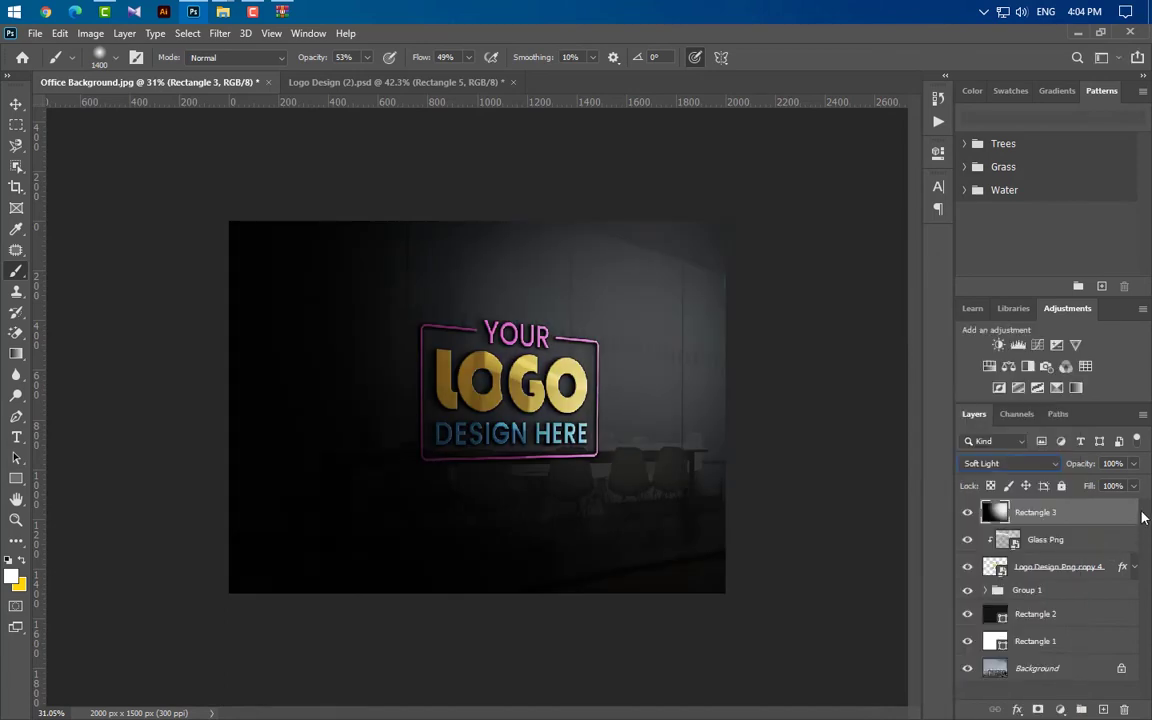
{"action": "left_click", "coordinate": [1118, 464]}
{"action": "type", "text": "40"}
{"action": "key", "text": "Return"}
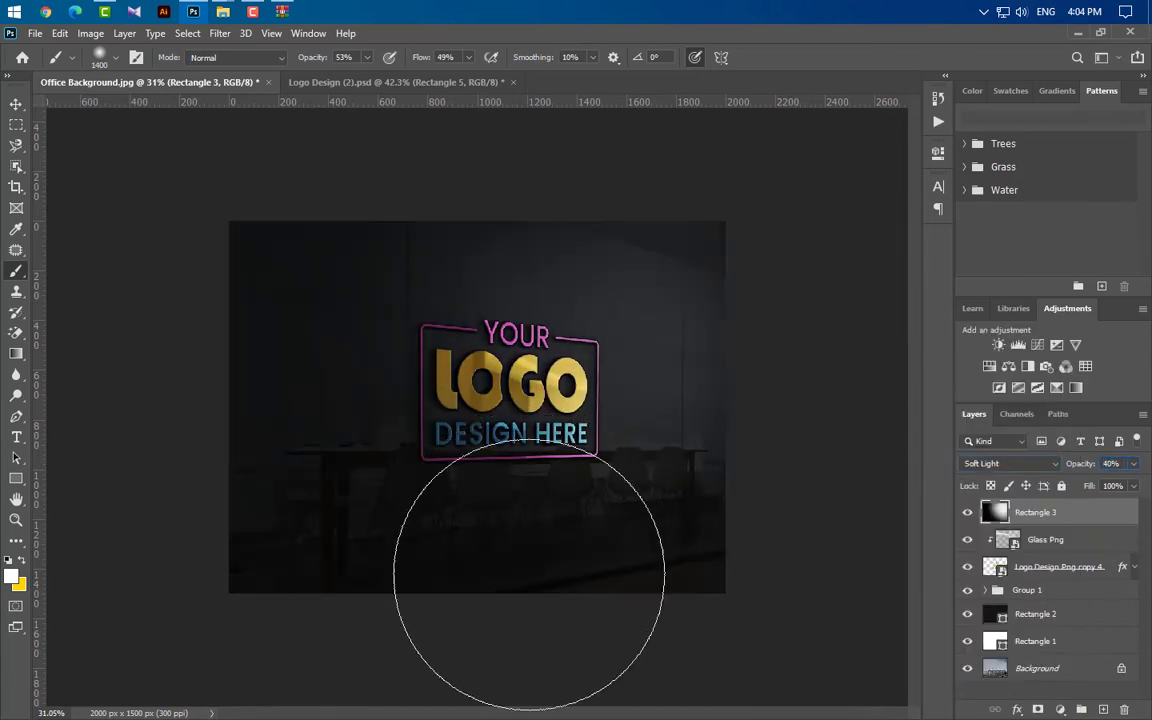
{"action": "left_click", "coordinate": [16, 104]}
{"action": "scroll", "coordinate": [603, 543], "scroll_direction": "up", "scroll_amount": 3}
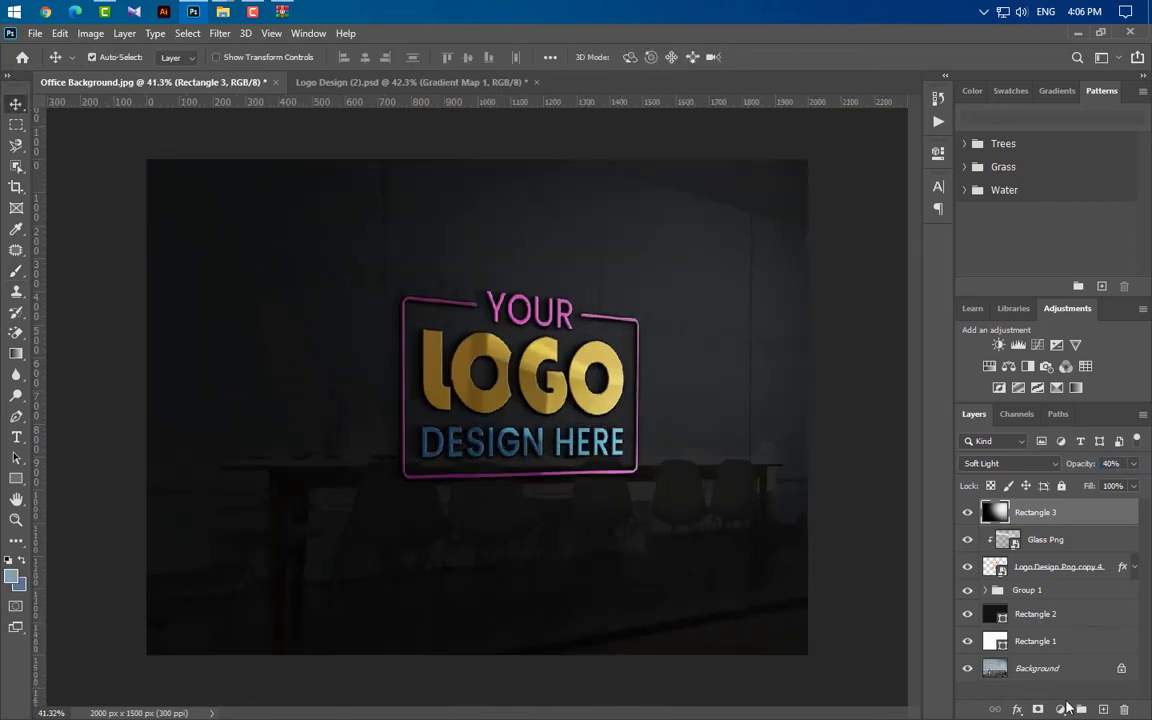
- Add a Gradient Map adjustment layer running from #7ca0b4 to #567795 above Rectangle 3 and set its blend mode to Soft Light
{"action": "left_click", "coordinate": [1061, 709]}
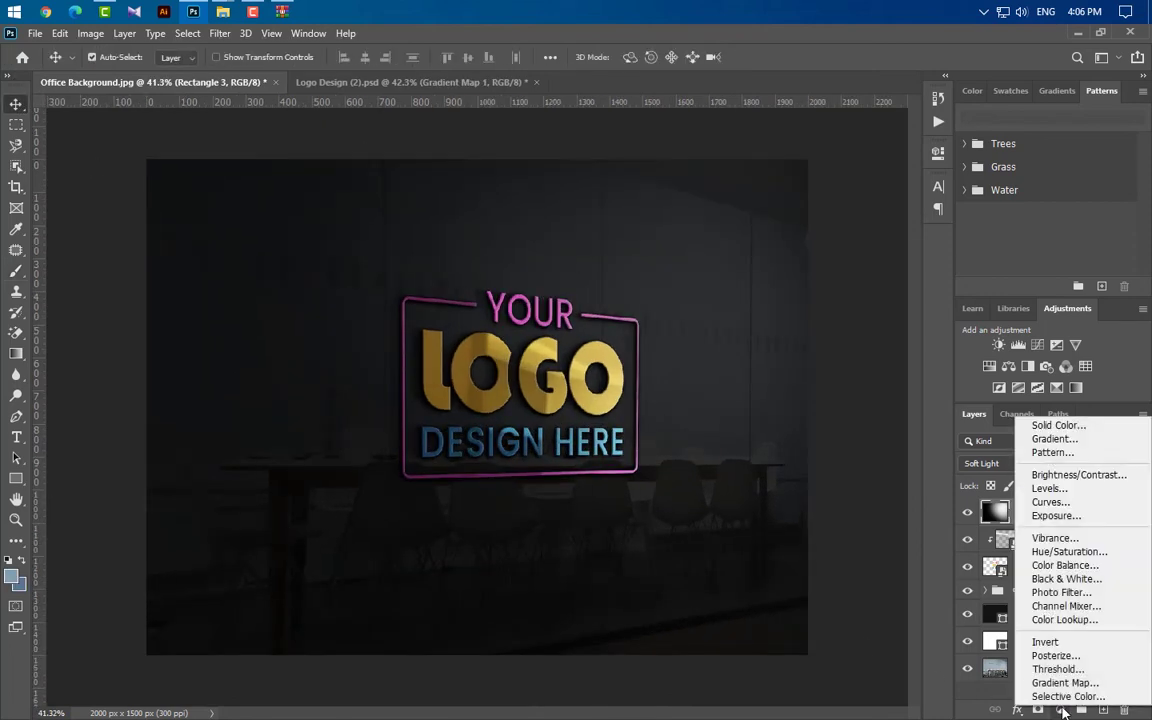
{"action": "left_click", "coordinate": [1062, 683]}
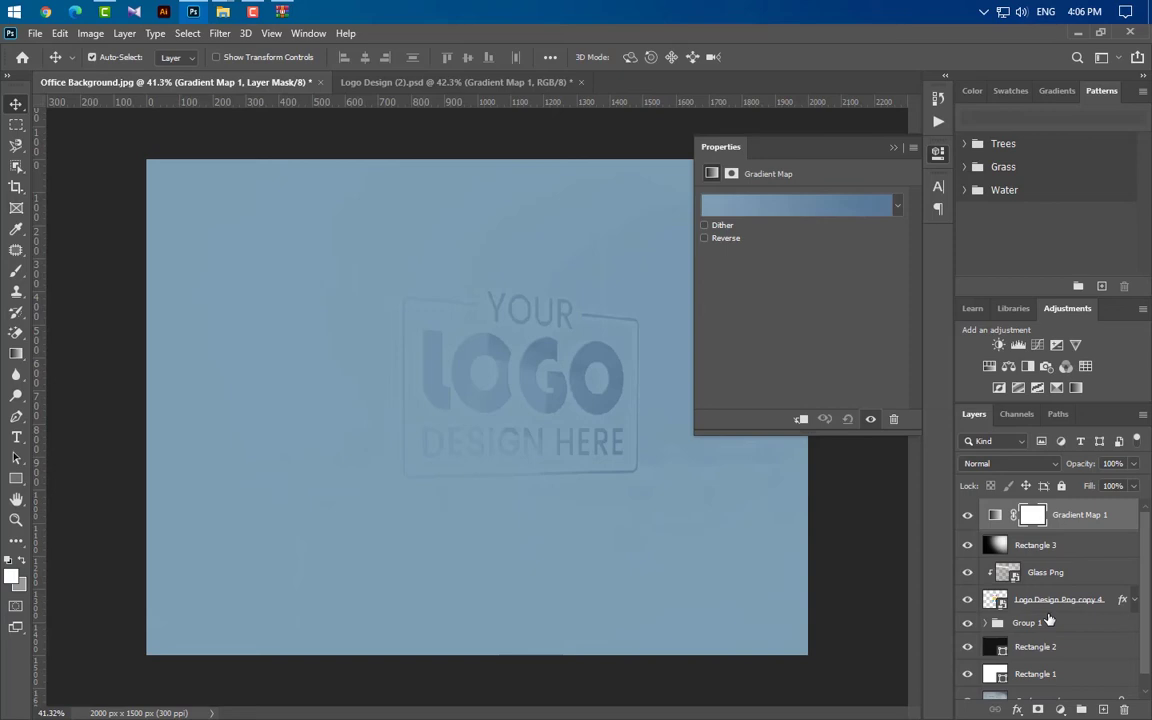
{"action": "left_click", "coordinate": [789, 208]}
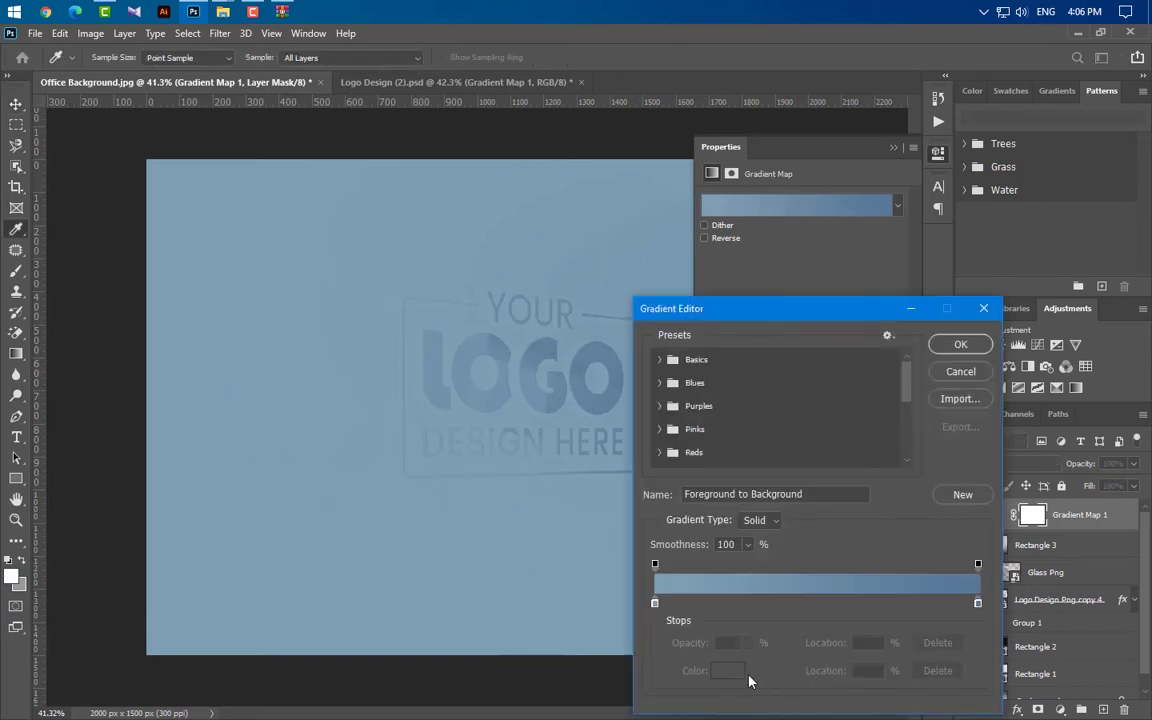
{"action": "double_click", "coordinate": [655, 603]}
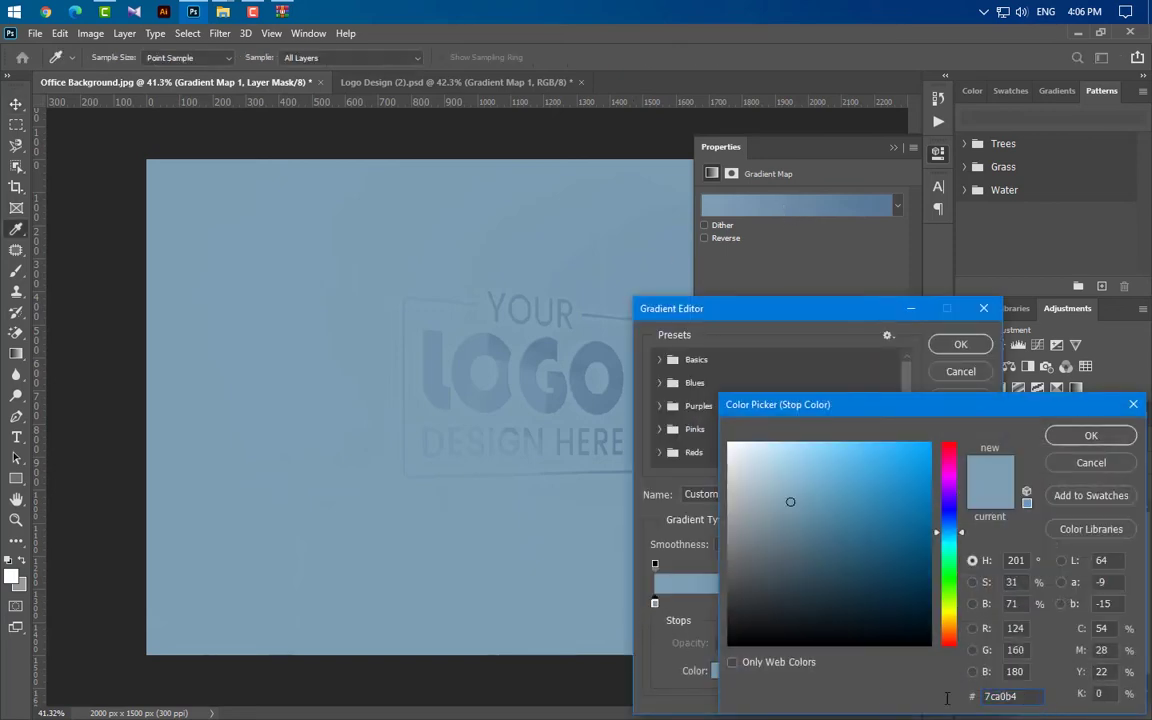
{"action": "left_click", "coordinate": [1090, 436]}
{"action": "double_click", "coordinate": [978, 600]}
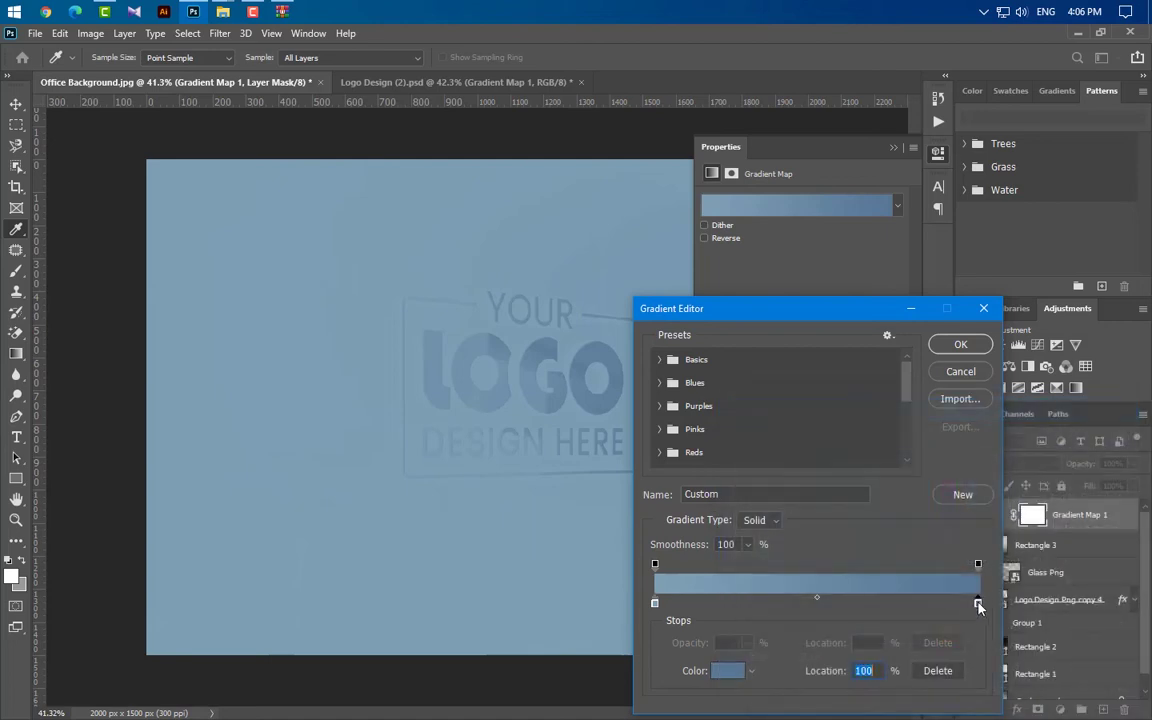
{"action": "left_click", "coordinate": [1085, 436]}
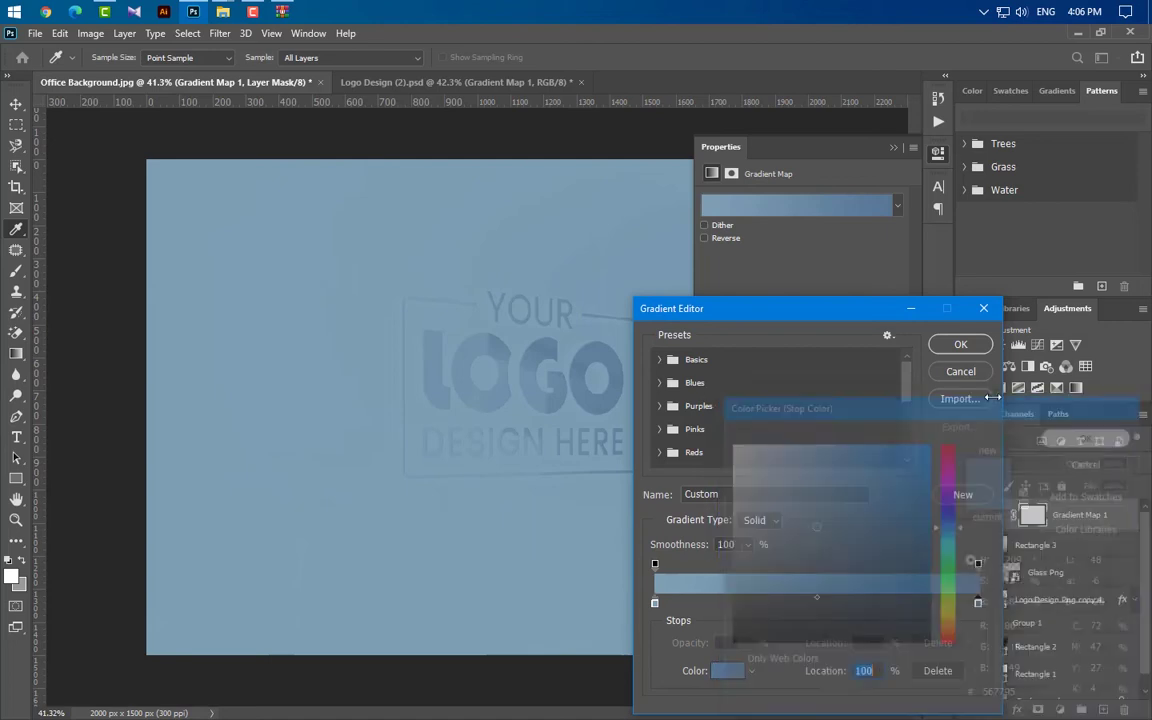
{"action": "left_click", "coordinate": [958, 346]}
{"action": "left_click", "coordinate": [893, 150]}
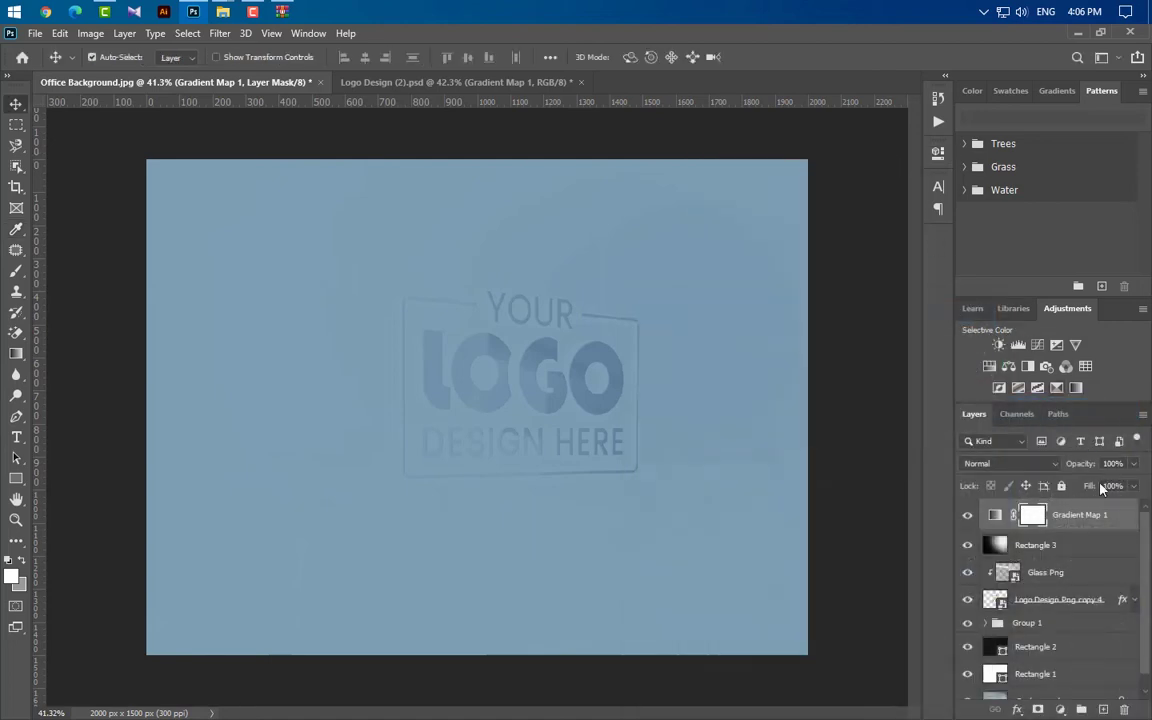
{"action": "left_click", "coordinate": [1008, 463]}
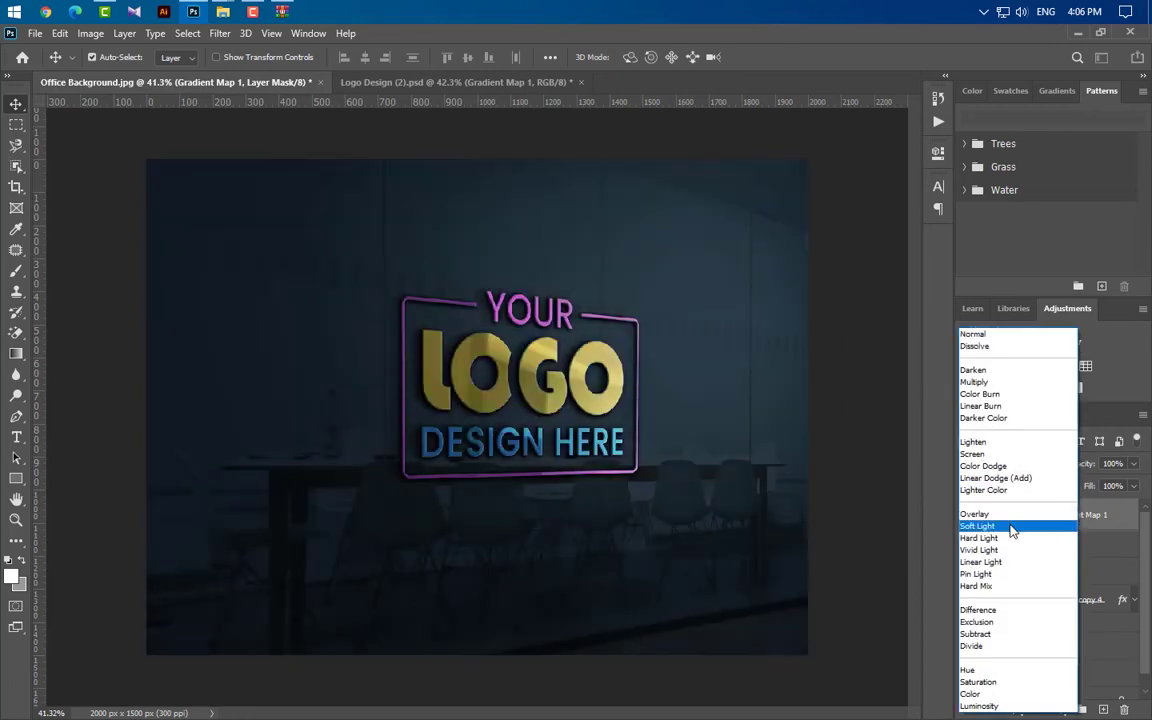
{"action": "left_click", "coordinate": [1010, 526]}
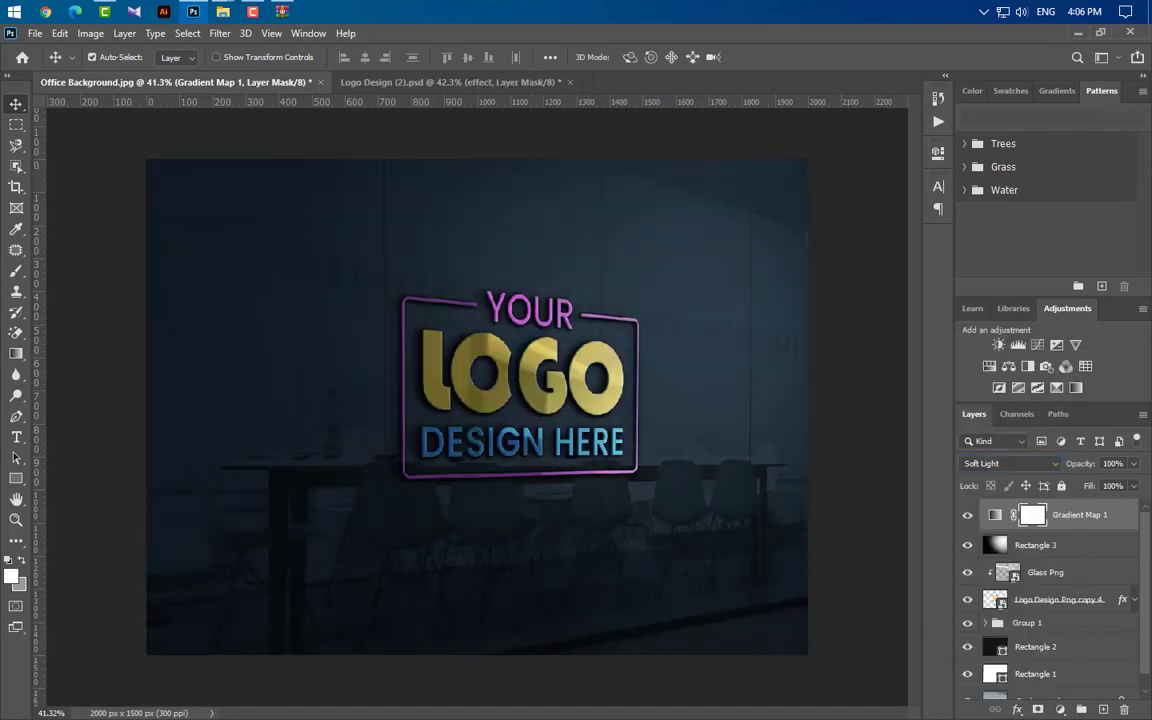
- Add a Curves adjustment layer above the Gradient Map and shift its RGB black point slightly inward
{"action": "left_click", "coordinate": [1061, 709]}
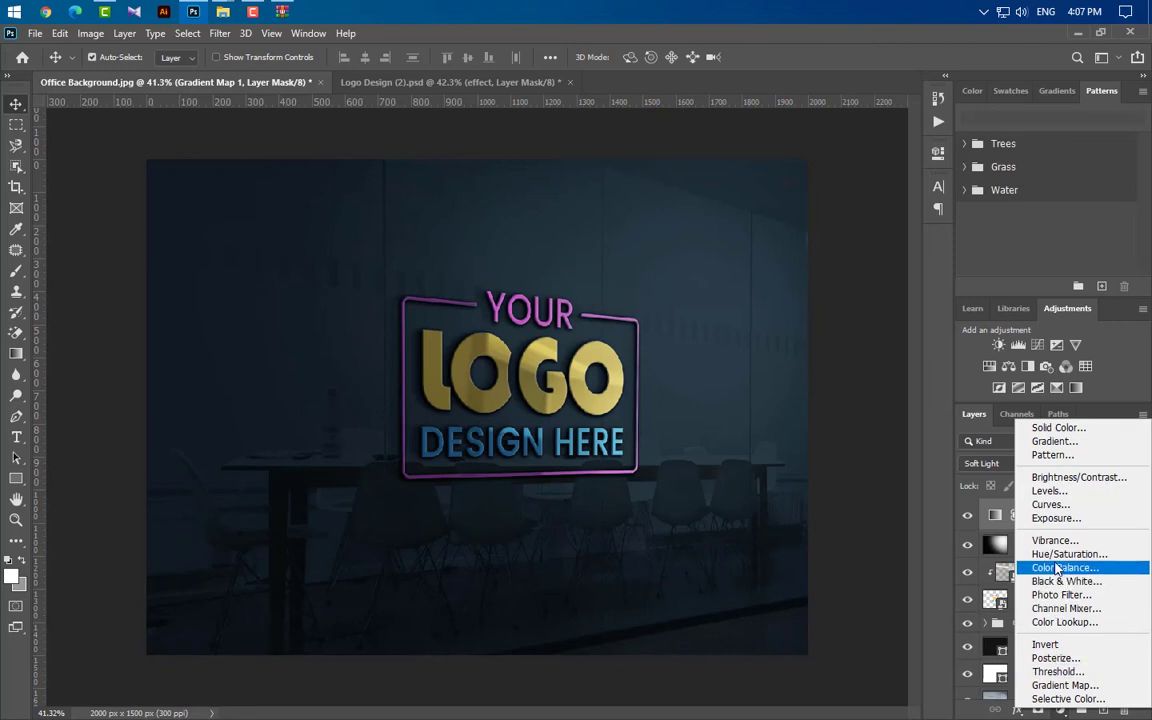
{"action": "left_click", "coordinate": [1048, 505]}
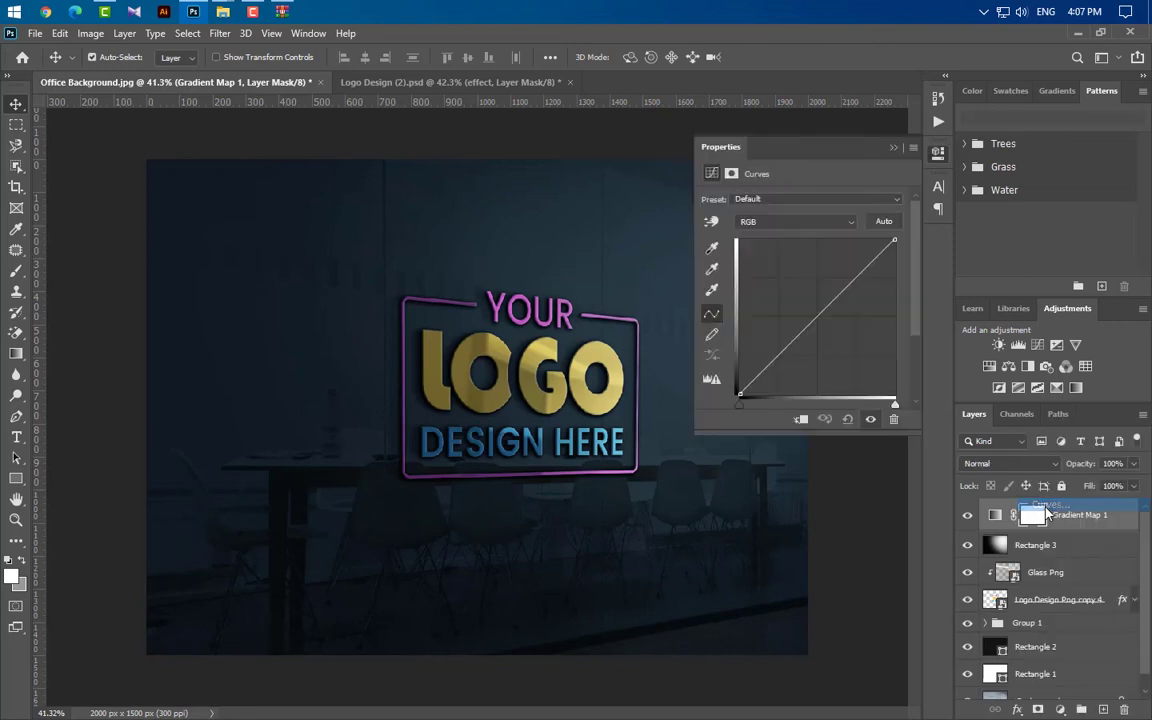
{"action": "left_click_drag", "start_coordinate": [741, 406], "coordinate": [744, 406]}
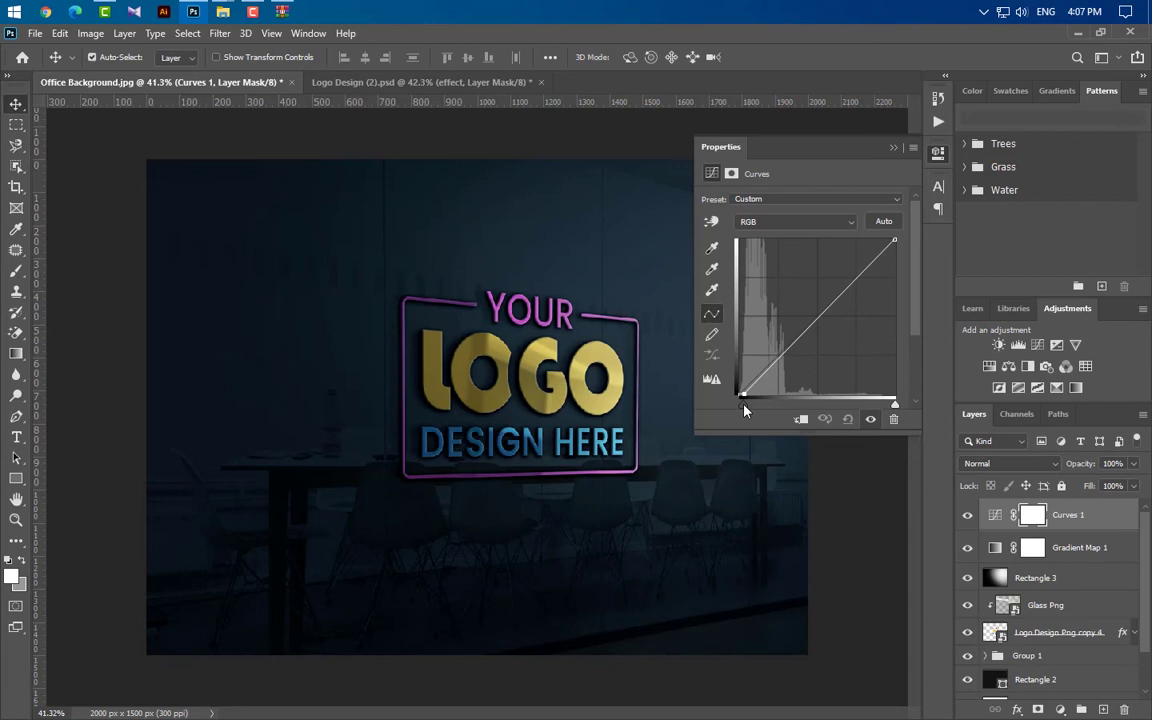
- Pull the white points of the Red, Green and Blue curves inward, moving Red the furthest, to brighten each channel
{"action": "left_click", "coordinate": [805, 222]}
{"action": "left_click", "coordinate": [790, 234]}
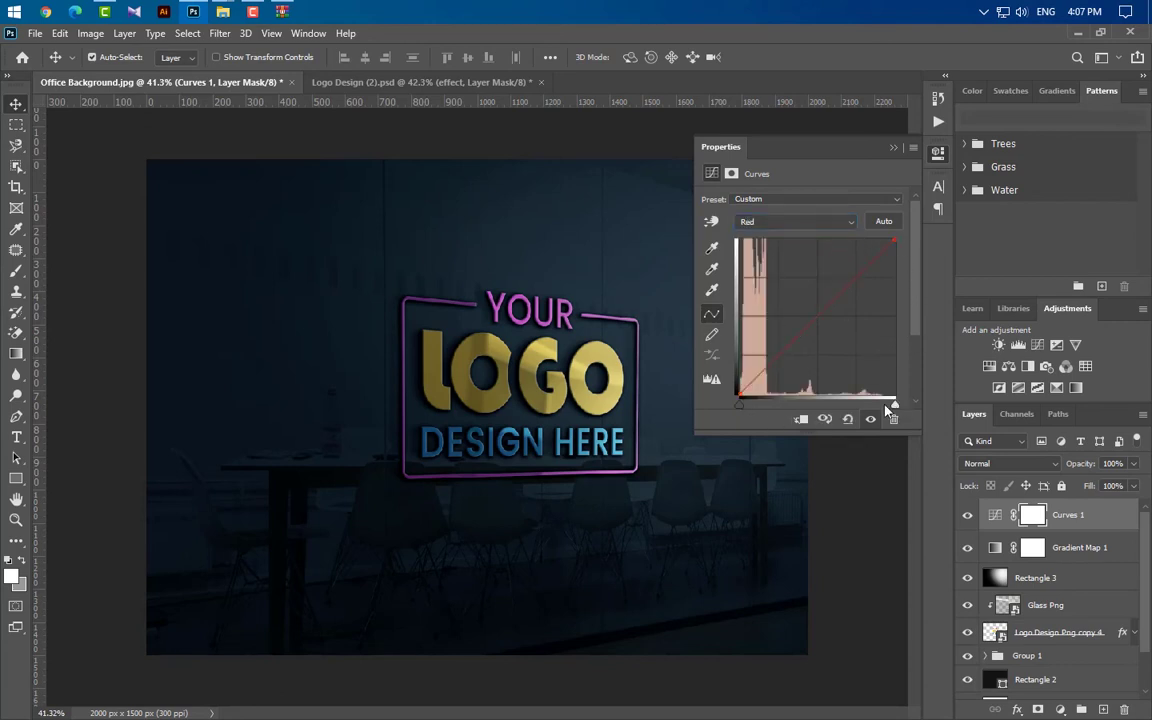
{"action": "left_click_drag", "start_coordinate": [896, 404], "coordinate": [842, 404]}
{"action": "left_click", "coordinate": [805, 223]}
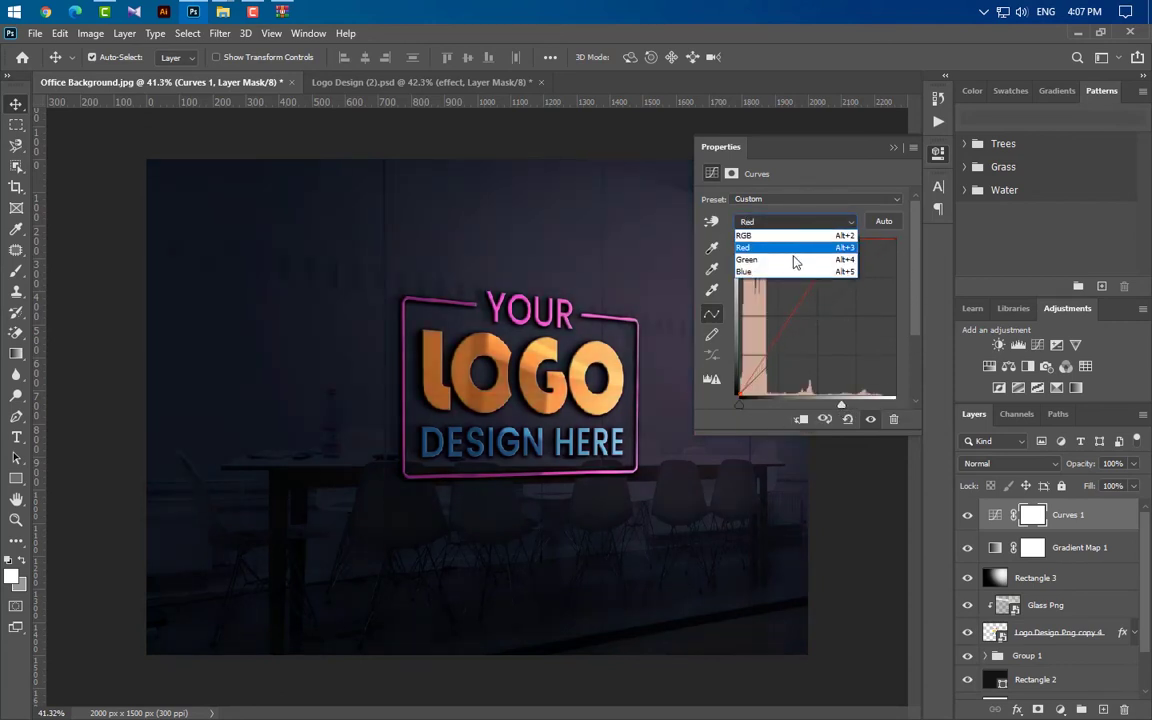
{"action": "left_click", "coordinate": [796, 244]}
{"action": "left_click_drag", "start_coordinate": [893, 405], "coordinate": [867, 405]}
{"action": "left_click", "coordinate": [792, 221]}
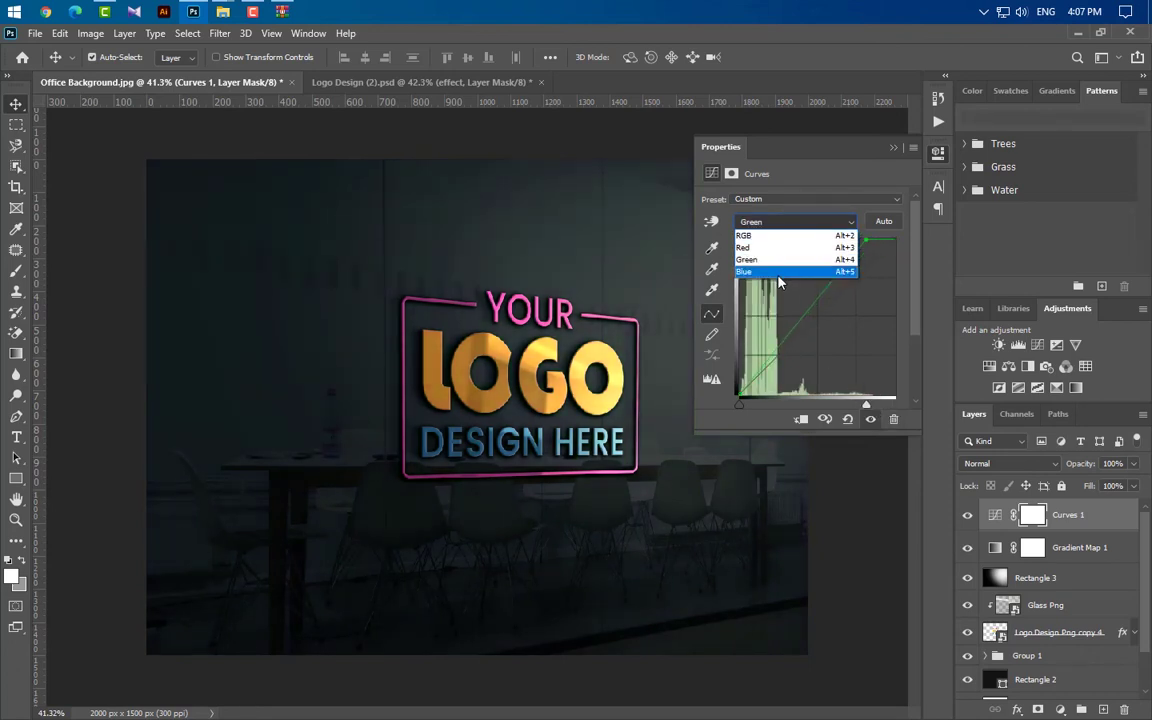
{"action": "left_click", "coordinate": [798, 257]}
{"action": "left_click_drag", "start_coordinate": [869, 404], "coordinate": [863, 403]}
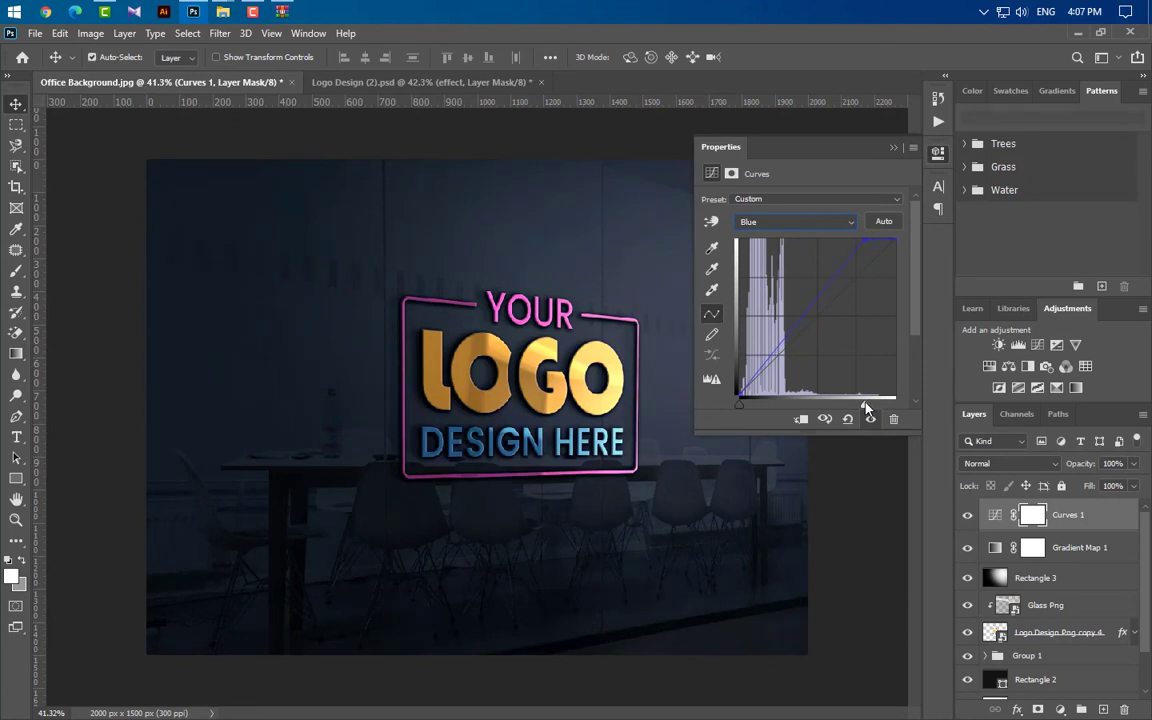
{"action": "left_click", "coordinate": [893, 148]}
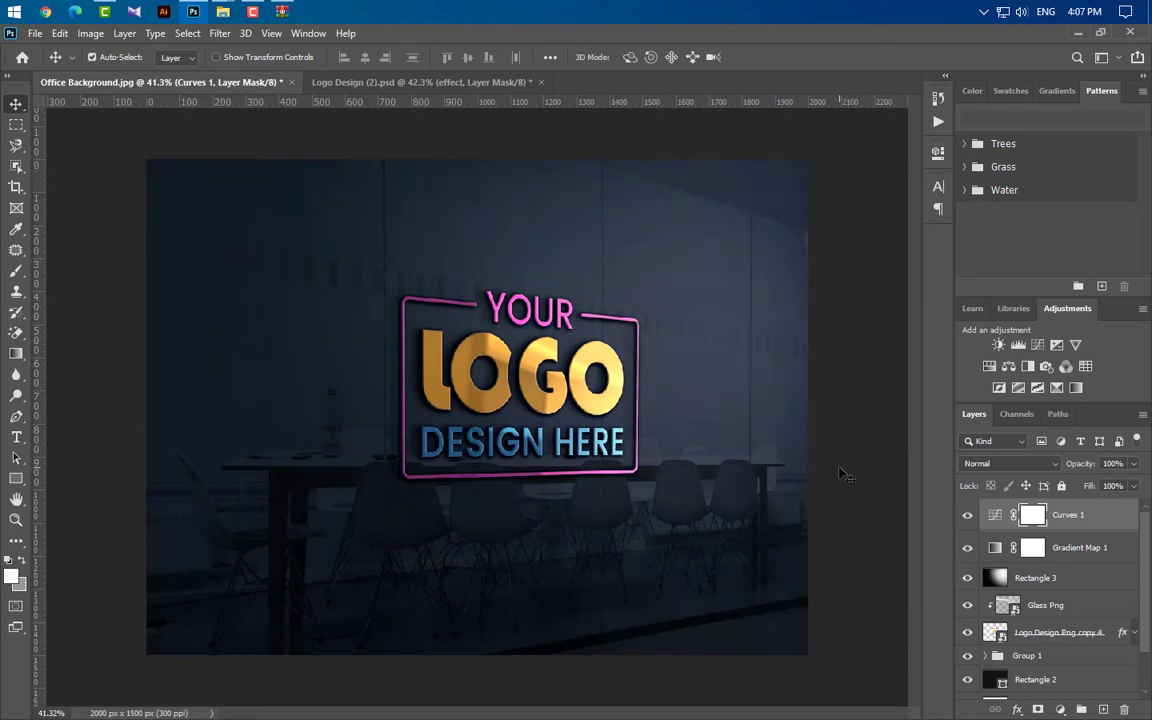
- Add a Levels adjustment layer above Curves 1 and raise its shadow input level slightly
{"action": "left_click", "coordinate": [1060, 710]}
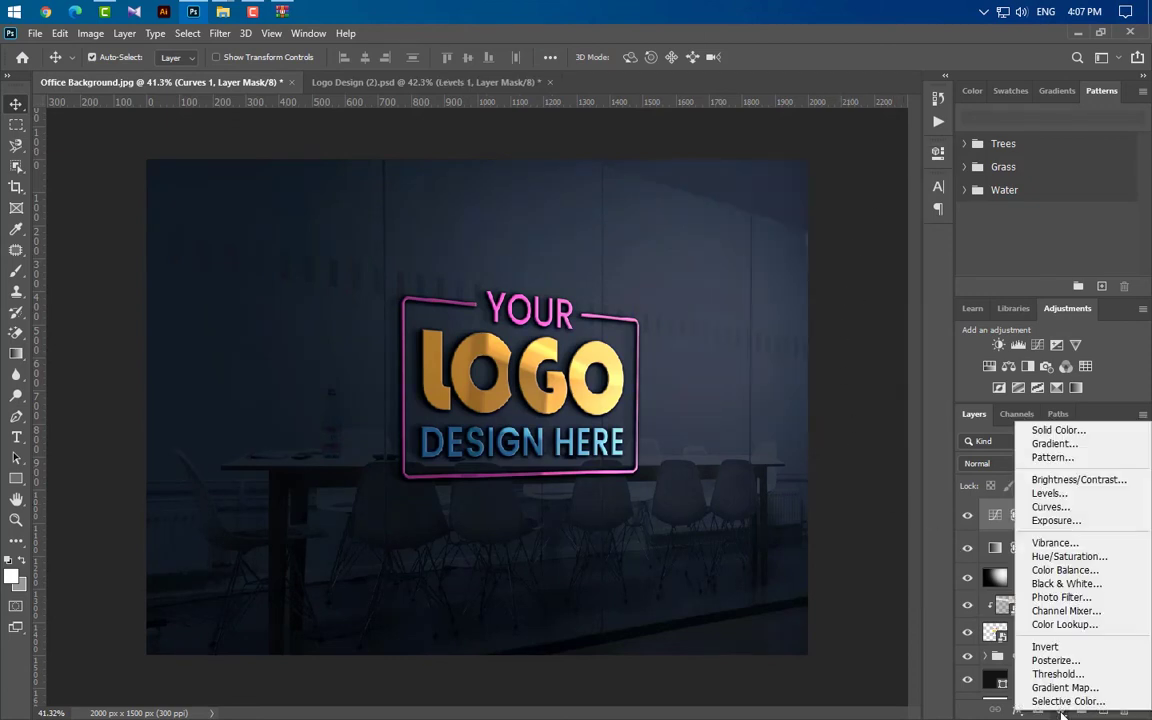
{"action": "left_click", "coordinate": [1048, 493]}
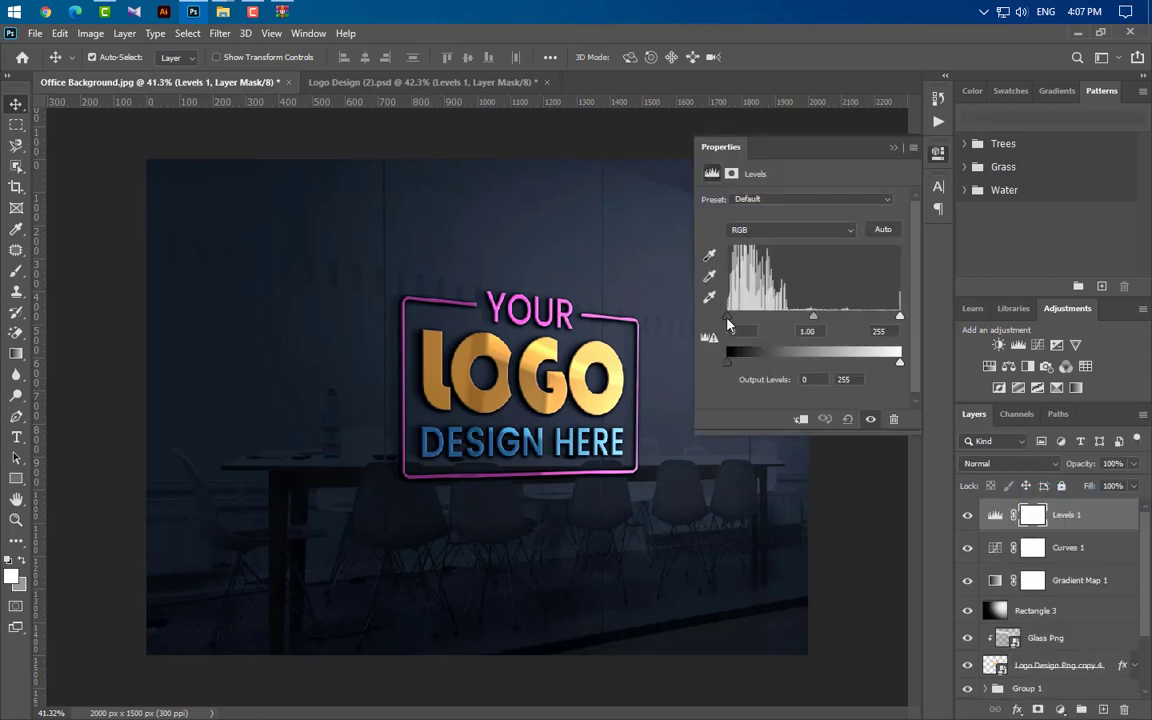
{"action": "left_click_drag", "start_coordinate": [730, 318], "coordinate": [731, 318]}
{"action": "left_click", "coordinate": [893, 149]}
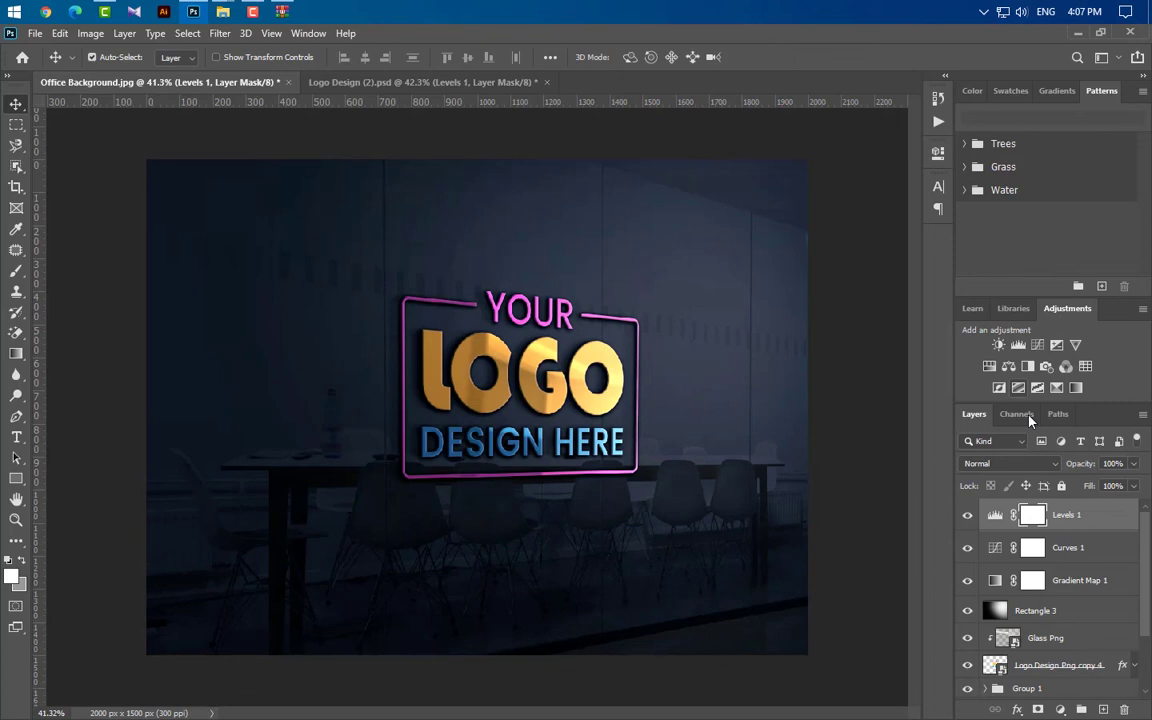
- Duplicate the Logo Design Png copy 4 layer and bring the duplicate to the top of the layer stack
{"action": "scroll", "coordinate": [1074, 647], "scroll_direction": "down", "scroll_amount": 1}
{"action": "left_click", "coordinate": [1080, 636]}
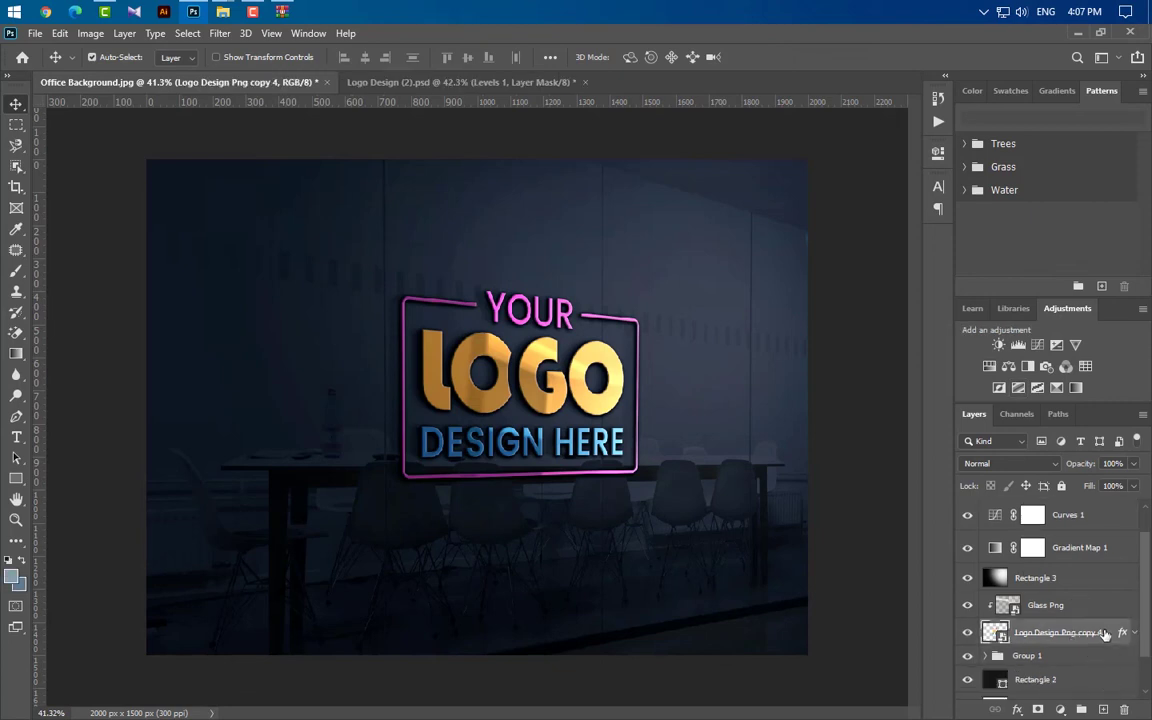
{"action": "key", "text": "ctrl+j"}
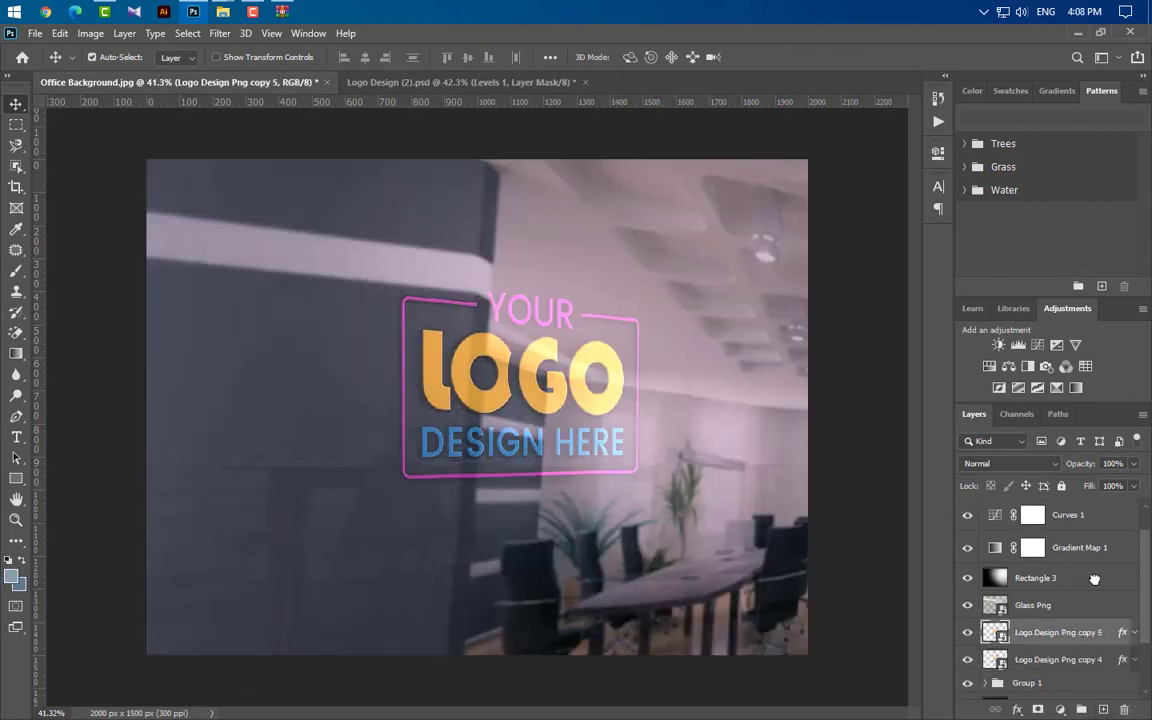
{"action": "key", "text": "ctrl+shift+bracketright"}
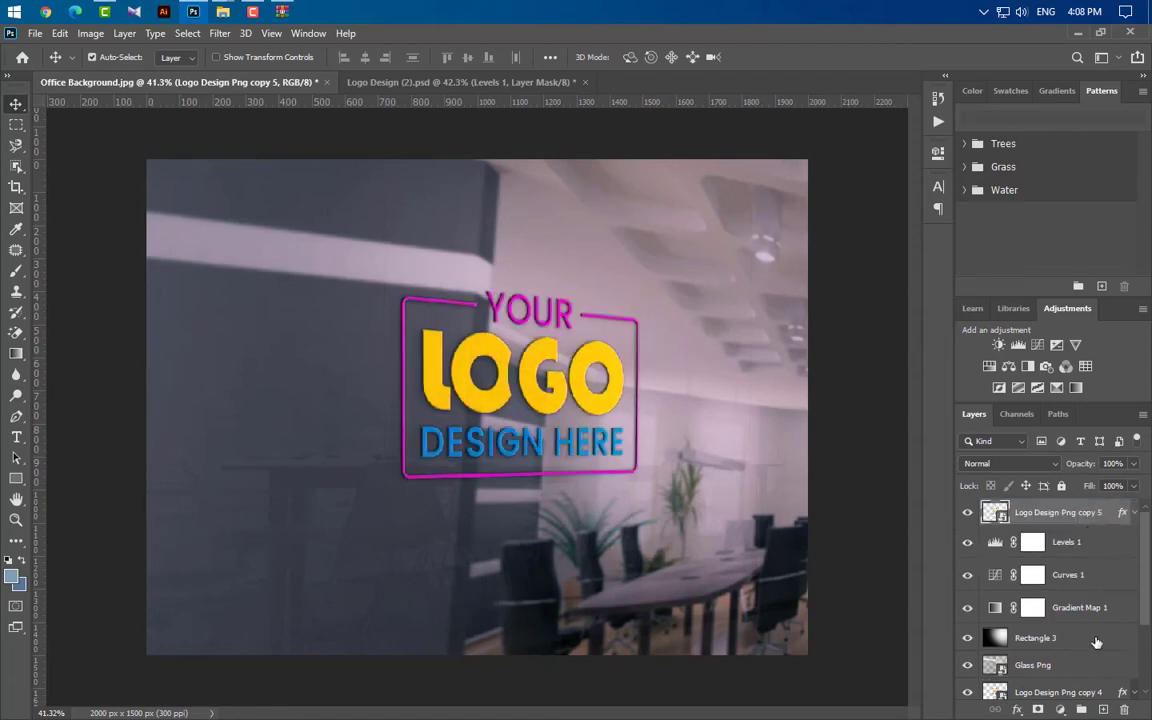
- Clip the Glass Png layer to the Logo Design Png copy 4 layer beneath it again
{"action": "left_click", "coordinate": [1072, 666]}
{"action": "right_click", "coordinate": [1072, 666]}
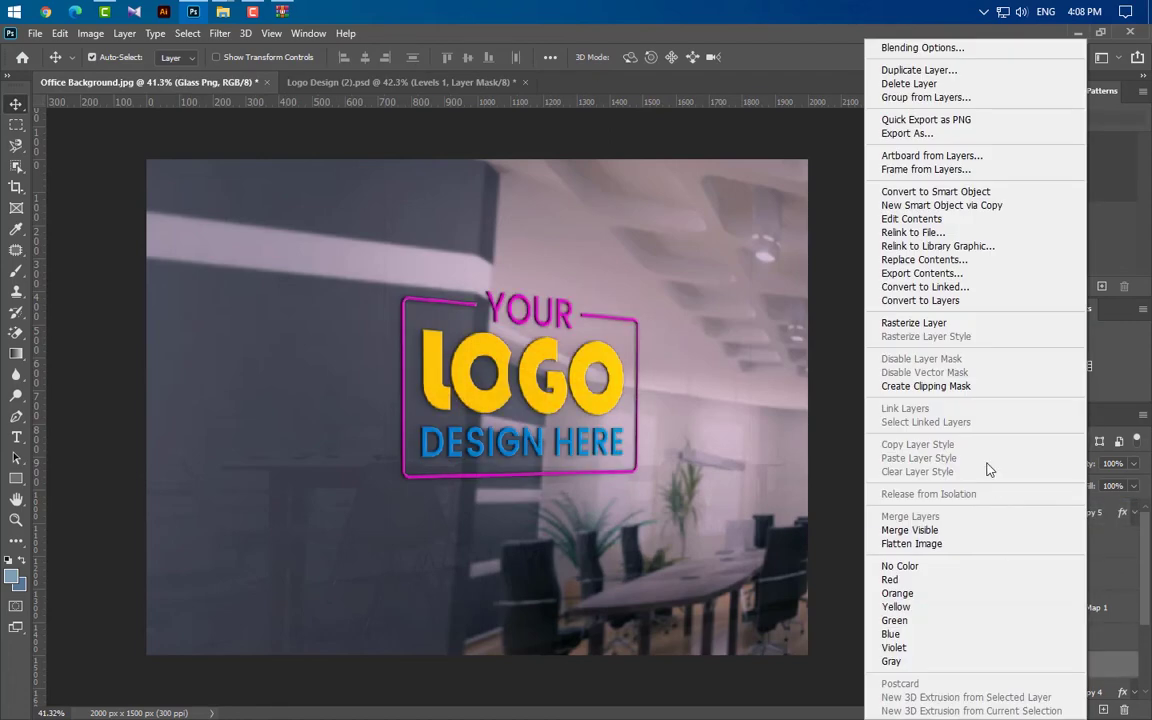
{"action": "left_click", "coordinate": [966, 393]}
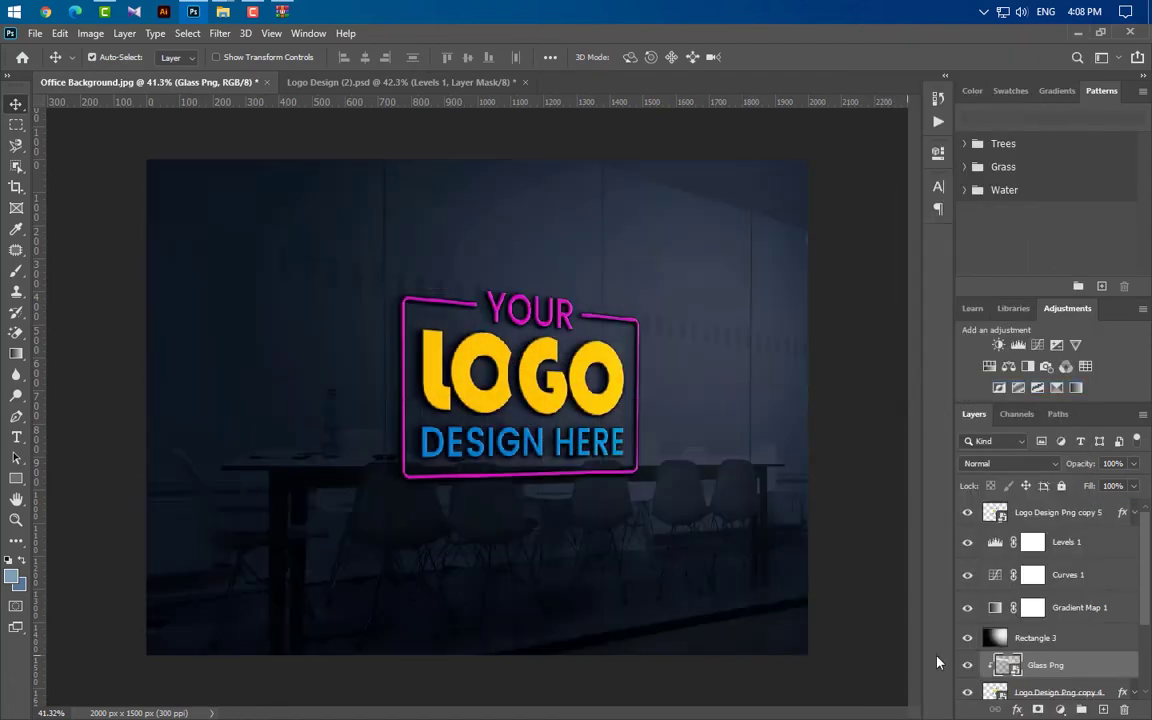
- Set both the fill and the opacity of the Logo Design Png copy 5 layer to 0%
{"action": "left_click", "coordinate": [1079, 517]}
{"action": "left_click", "coordinate": [1134, 486]}
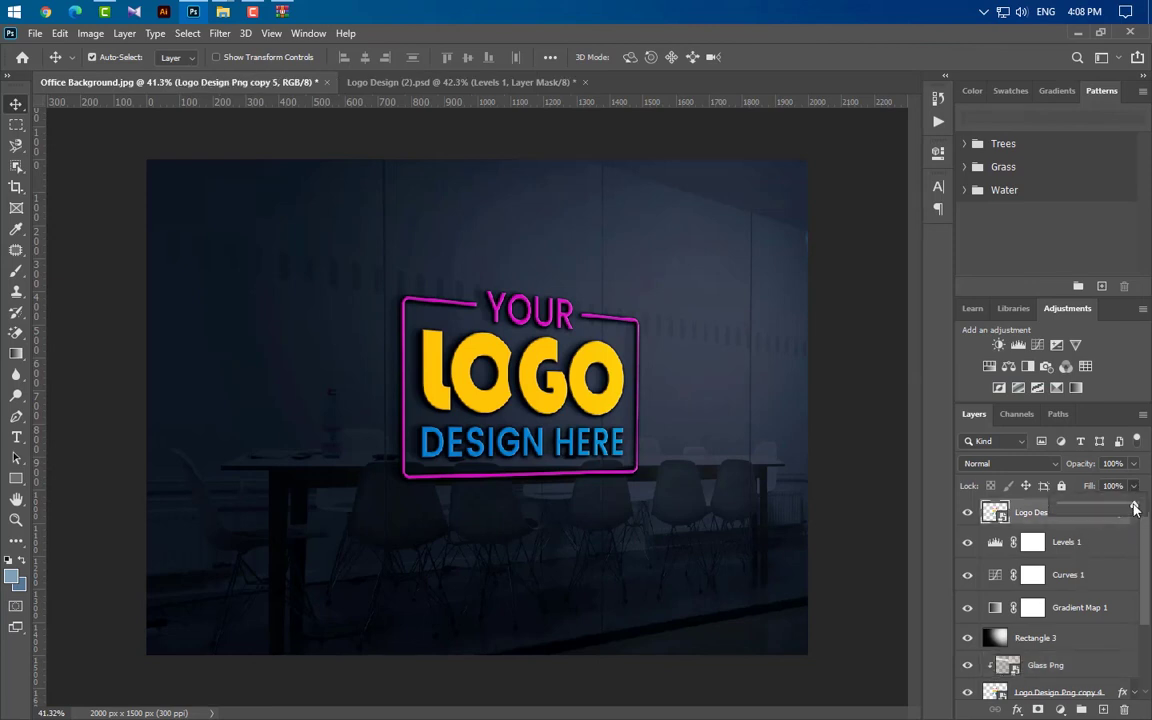
{"action": "left_click_drag", "start_coordinate": [1134, 507], "coordinate": [1024, 514]}
{"action": "left_click", "coordinate": [1134, 464]}
{"action": "left_click_drag", "start_coordinate": [1134, 486], "coordinate": [932, 490]}
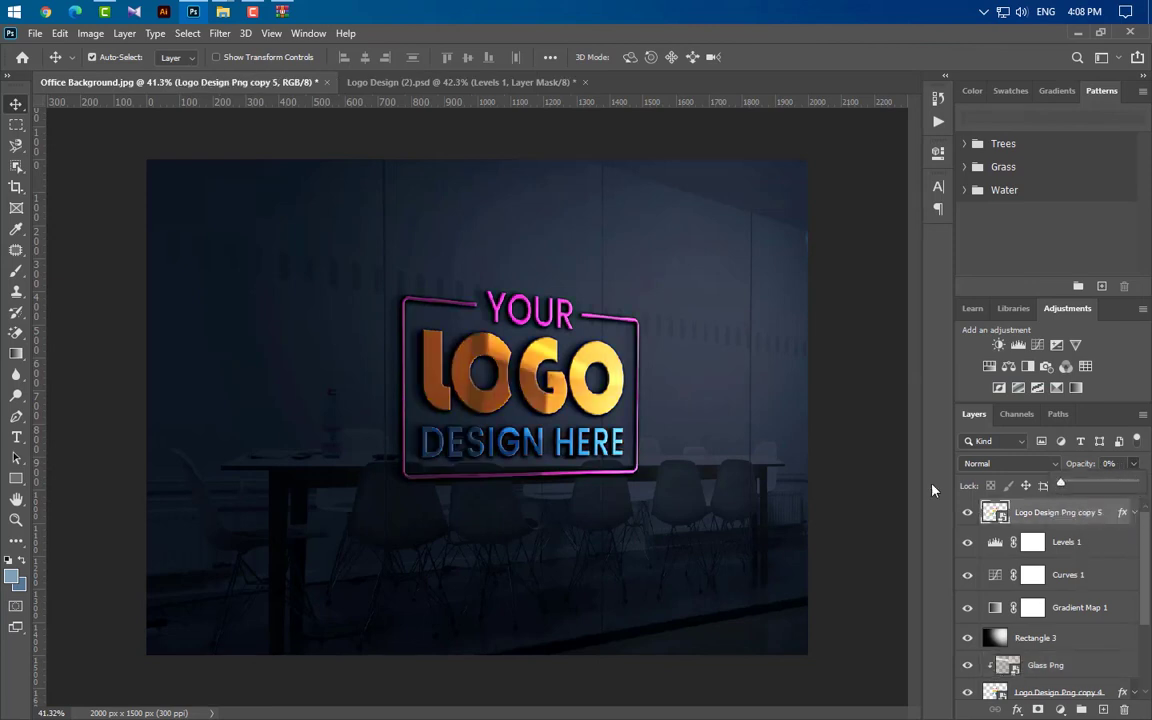
- Group the Levels 1, Curves 1, Gradient Map 1 and Rectangle 3 layers, and group Glass Png with Logo Design Png copy 4
{"action": "left_click", "coordinate": [1085, 543]}
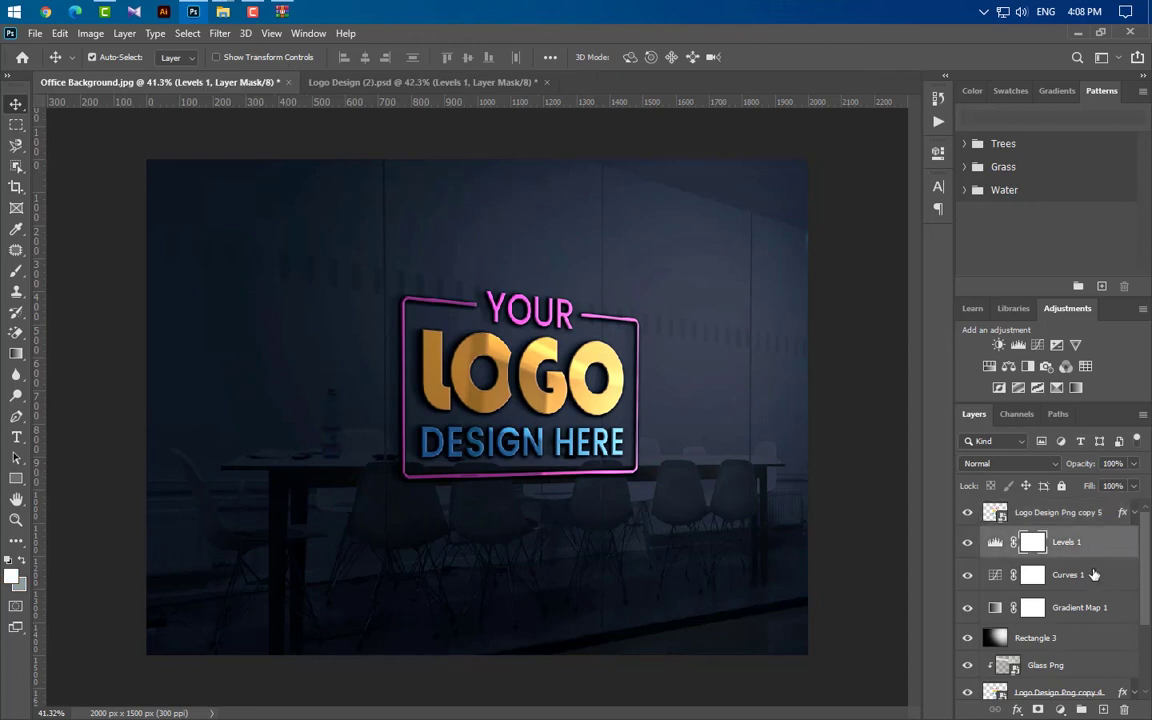
{"action": "left_click", "coordinate": [1094, 575], "text": "ctrl"}
{"action": "left_click", "coordinate": [1090, 607], "text": "ctrl"}
{"action": "left_click", "coordinate": [1088, 637], "text": "ctrl"}
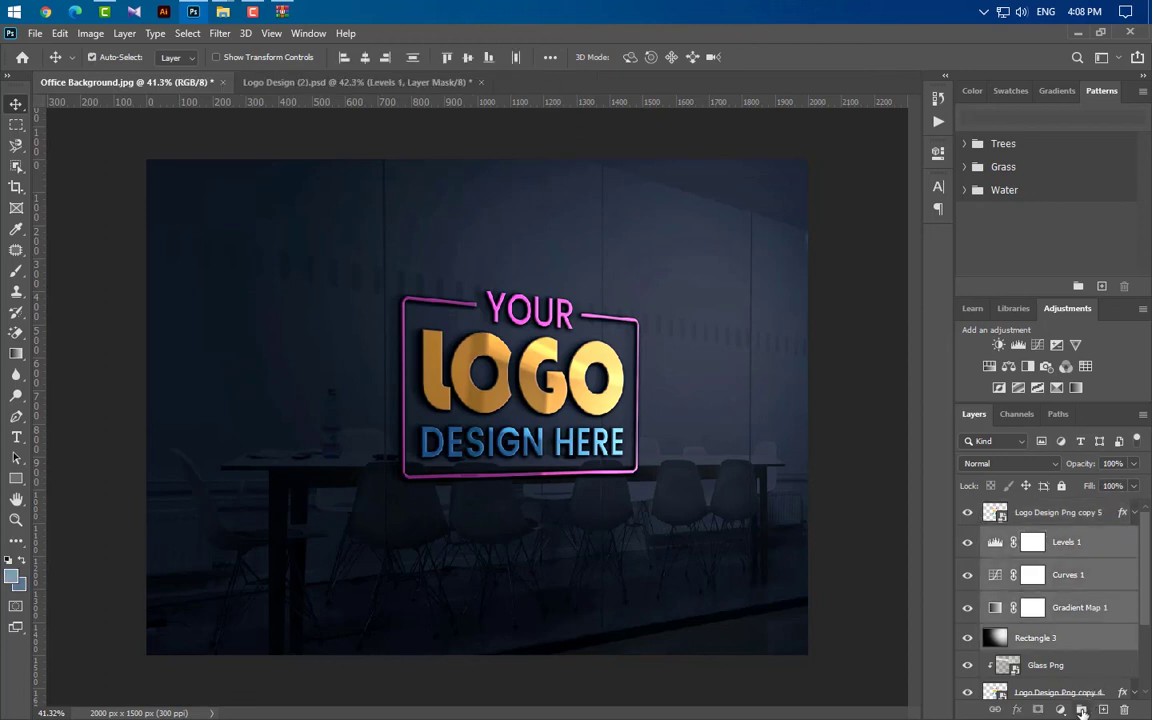
{"action": "left_click", "coordinate": [1081, 709]}
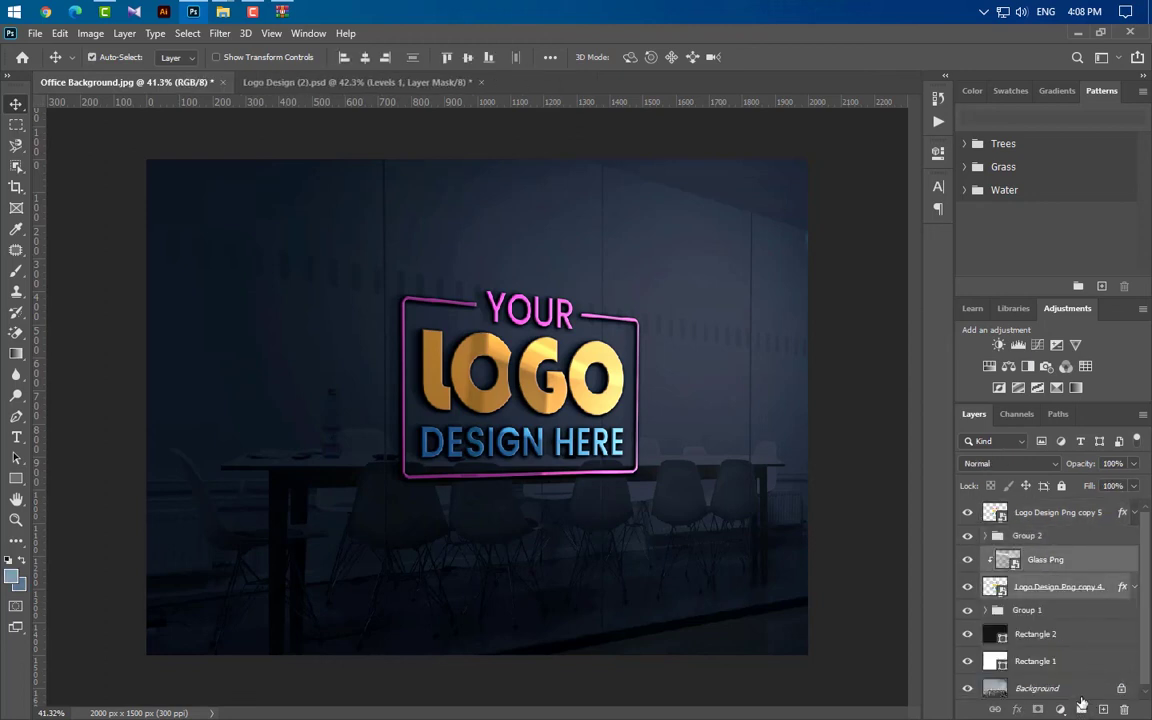
{"action": "left_click", "coordinate": [1081, 709]}
- Unlock the Background layer and group it with Rectangle 1 and Rectangle 2
{"action": "left_click", "coordinate": [1020, 600]}
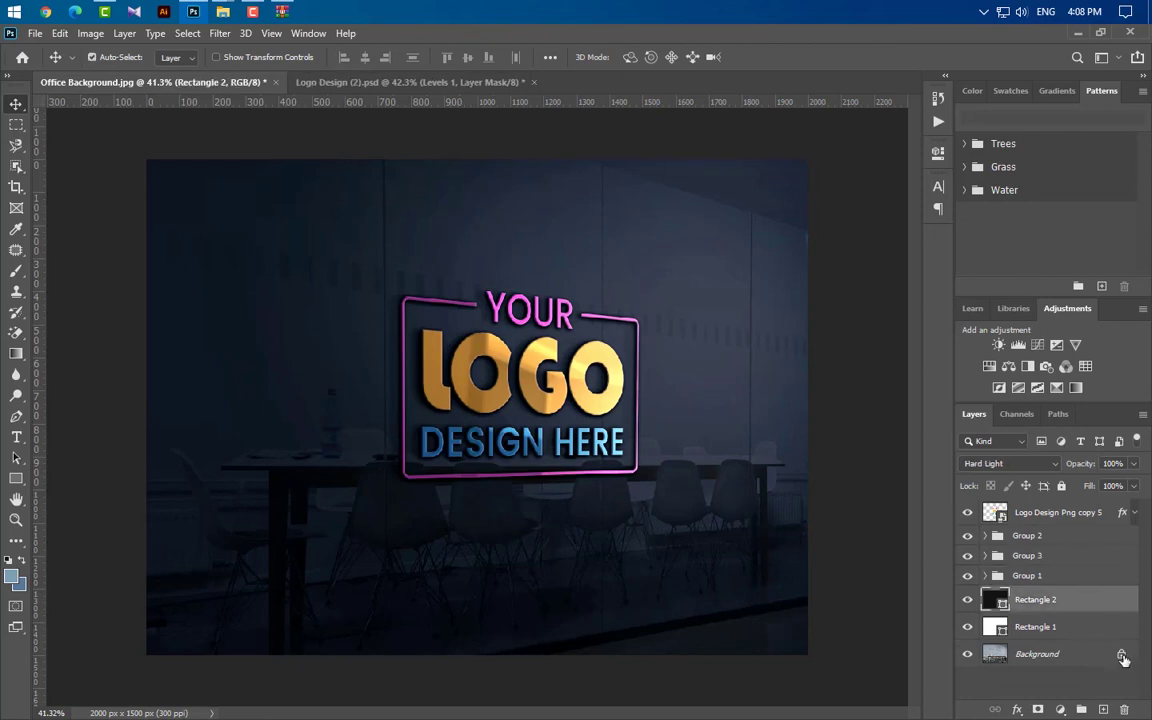
{"action": "left_click", "coordinate": [1122, 655]}
{"action": "left_click", "coordinate": [1080, 600], "text": "shift"}
{"action": "left_click", "coordinate": [1081, 709]}
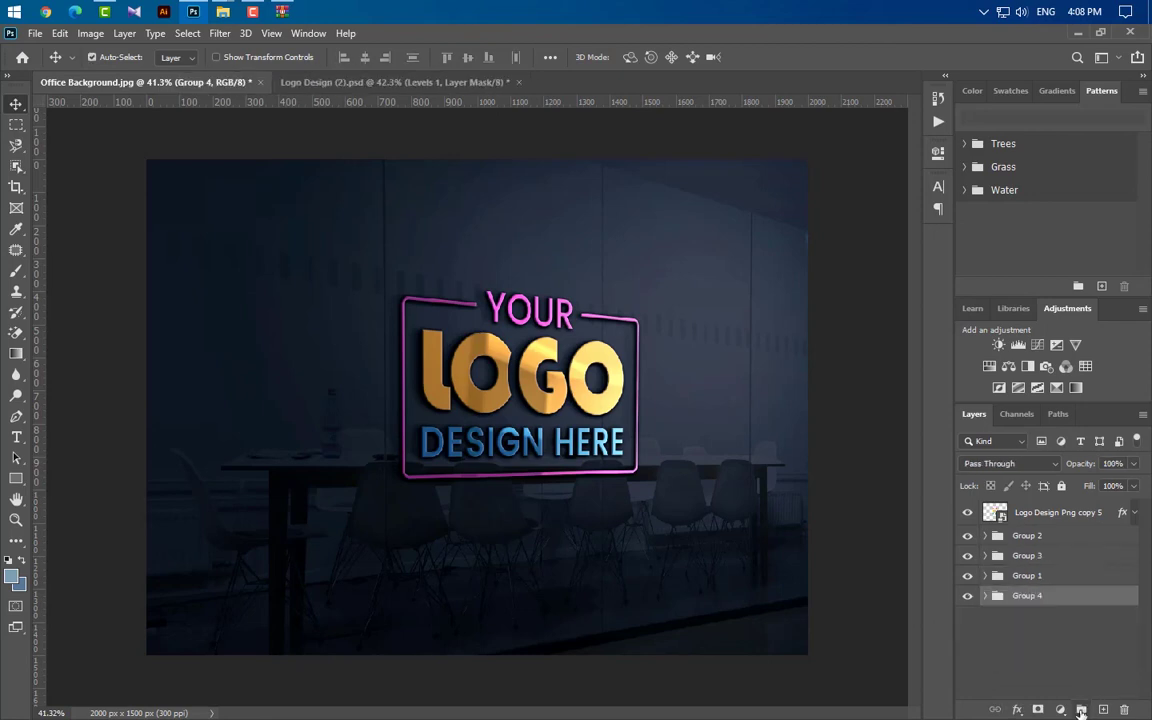
- Rename the Logo Design Png copy 5 layer to "Your Logo Here"
{"action": "double_click", "coordinate": [1069, 516]}
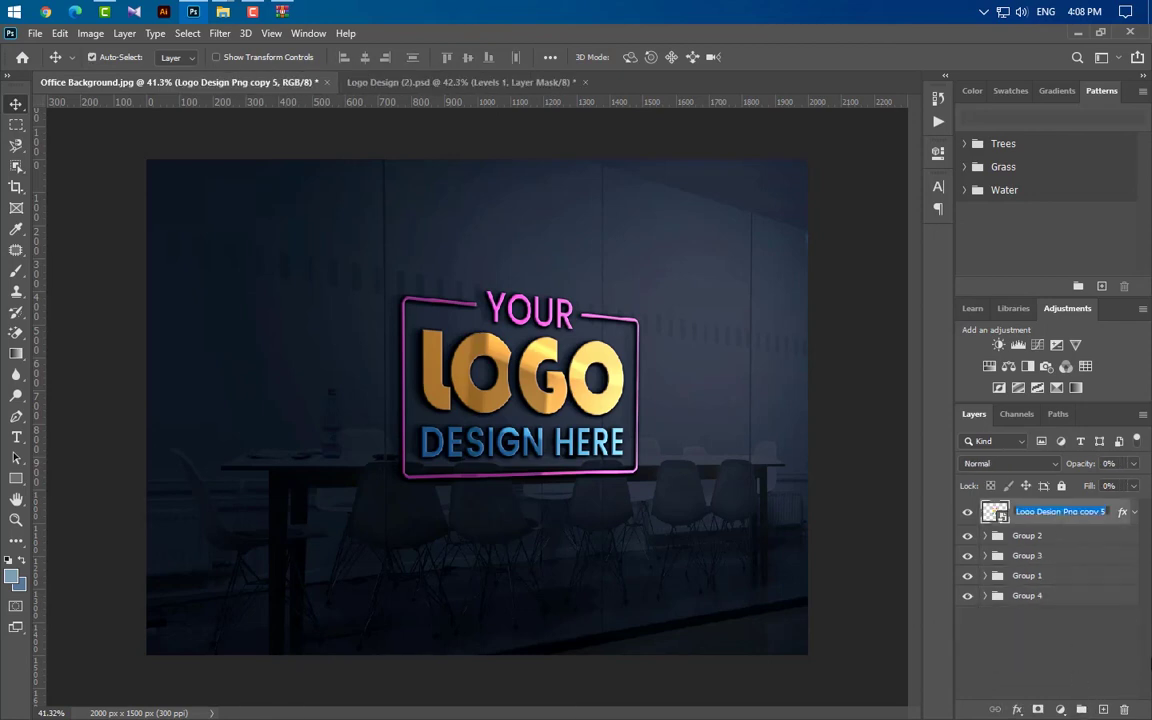
{"action": "type", "text": "Your Logo Here"}
{"action": "key", "text": "Return"}
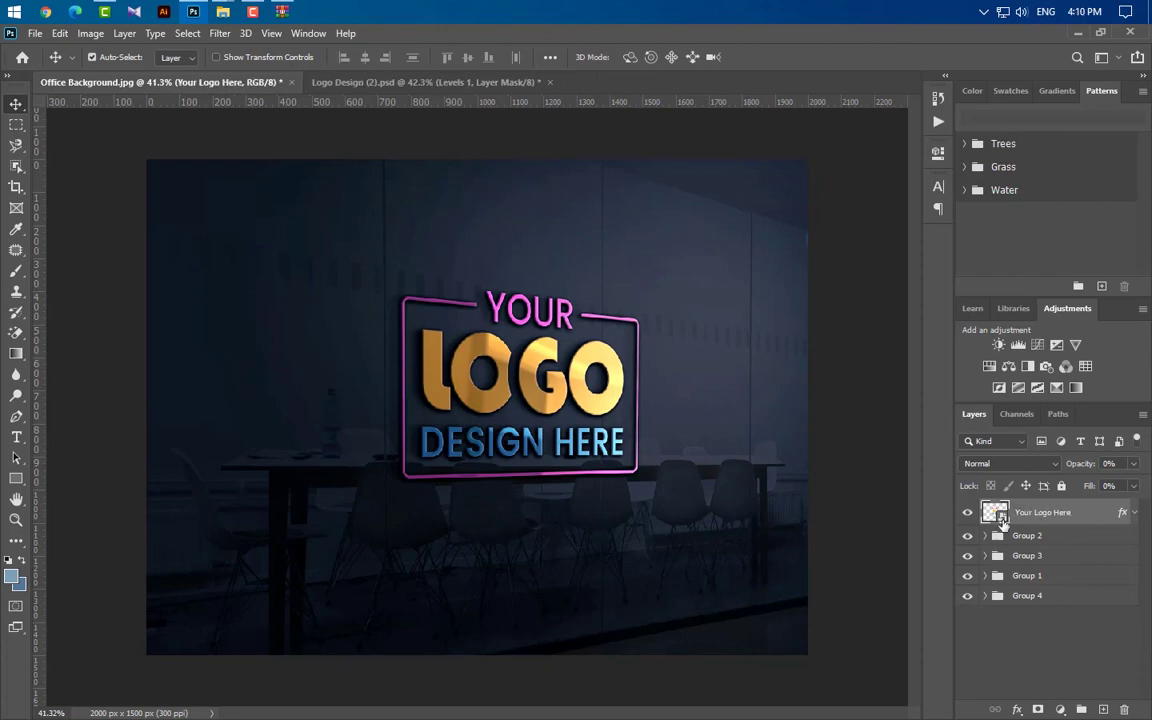
- Open the contents of the Your Logo Here smart object and place the Logo PNG file from File Explorer into it
{"action": "double_click", "coordinate": [998, 514]}
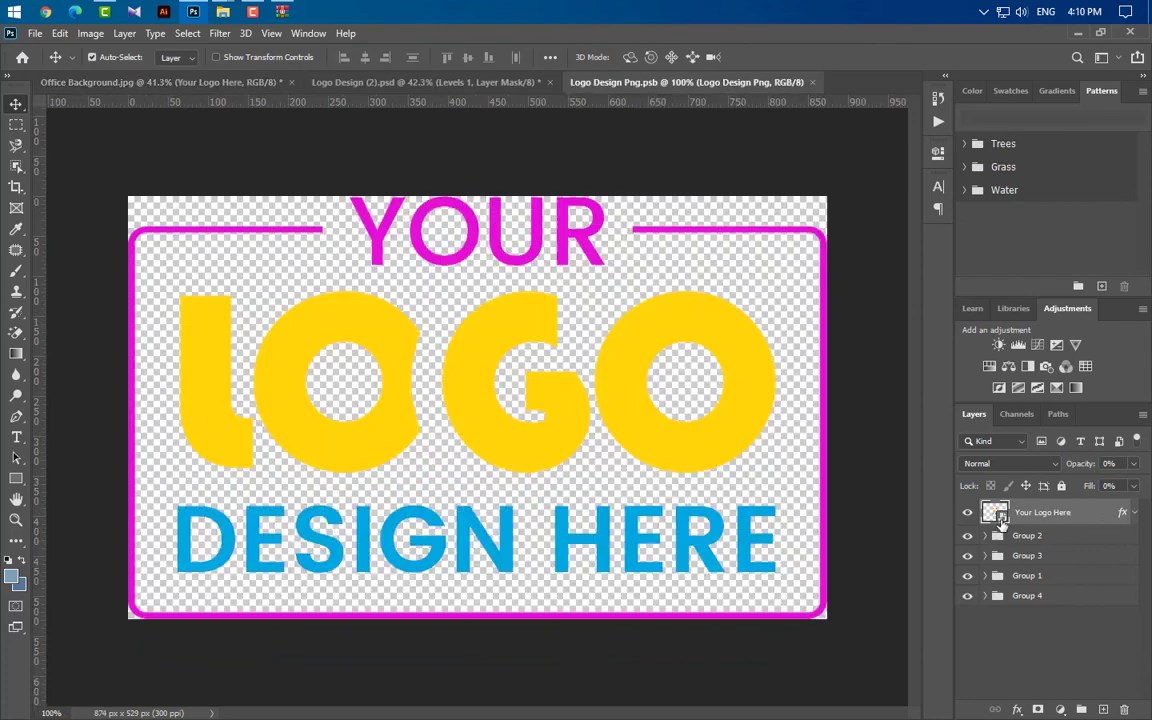
{"action": "left_click", "coordinate": [203, 11]}
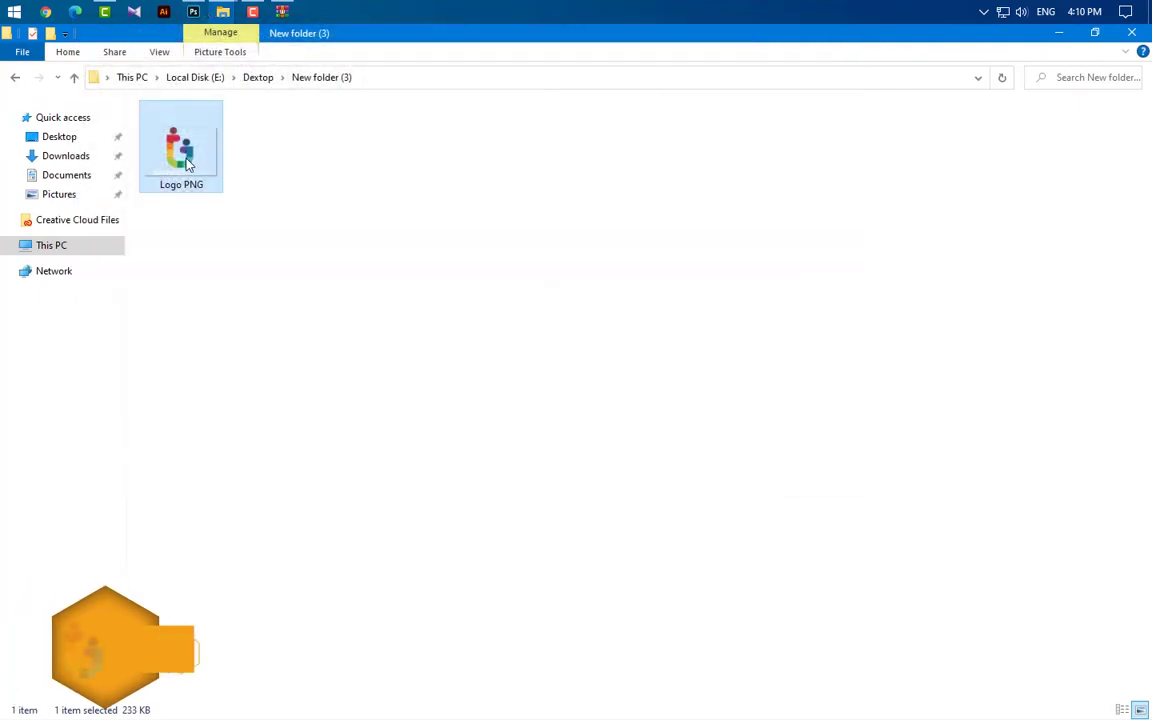
{"action": "left_click_drag", "start_coordinate": [185, 159], "coordinate": [540, 468]}
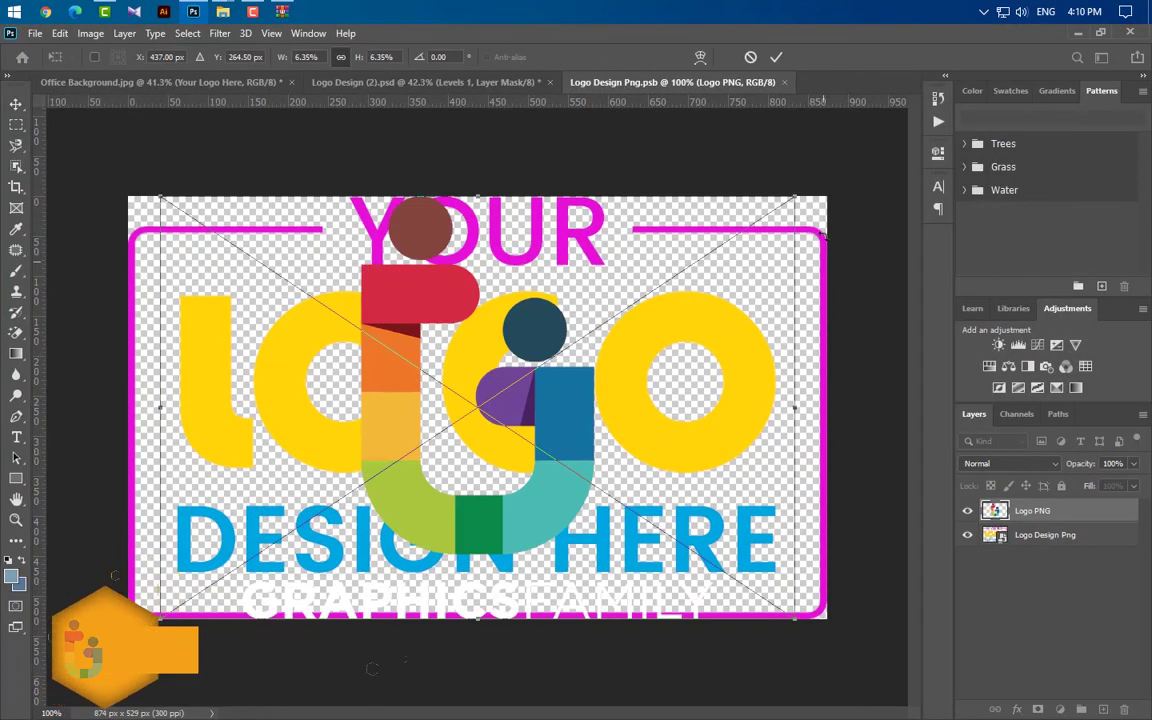
{"action": "left_click", "coordinate": [776, 57]}
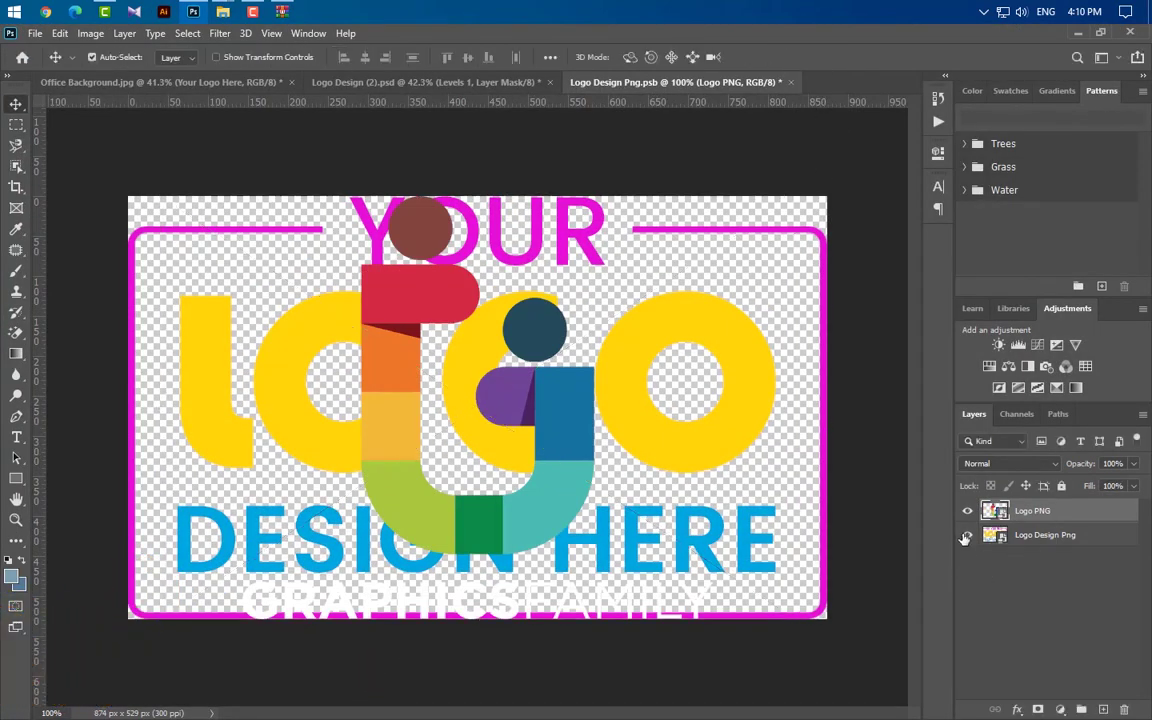
- Hide the original Logo Design Png layer, then close the smart object document and save its changes
{"action": "left_click", "coordinate": [966, 535]}
{"action": "left_click", "coordinate": [791, 83]}
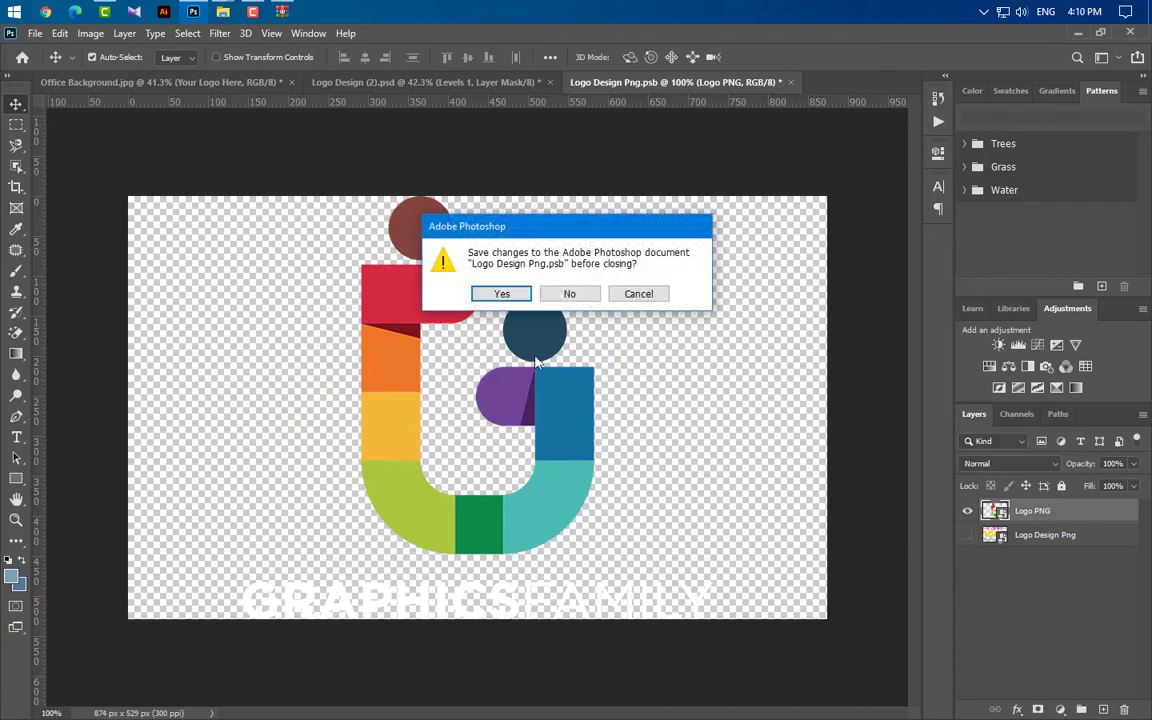
{"action": "left_click", "coordinate": [485, 294]}
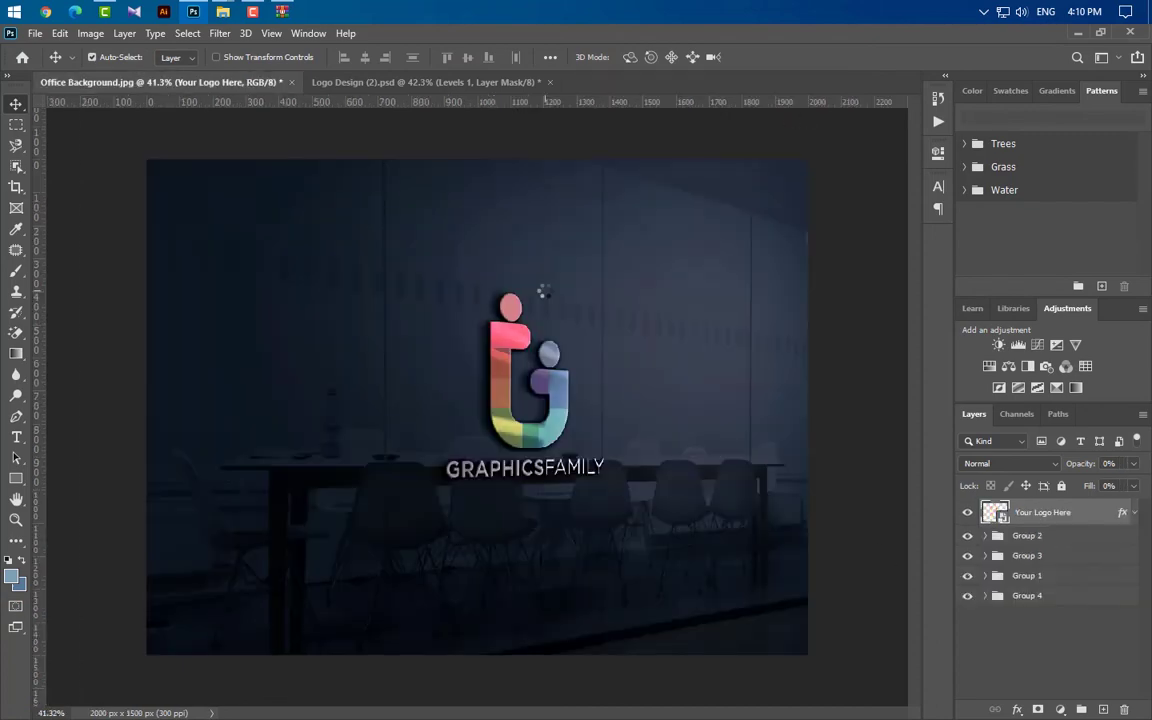